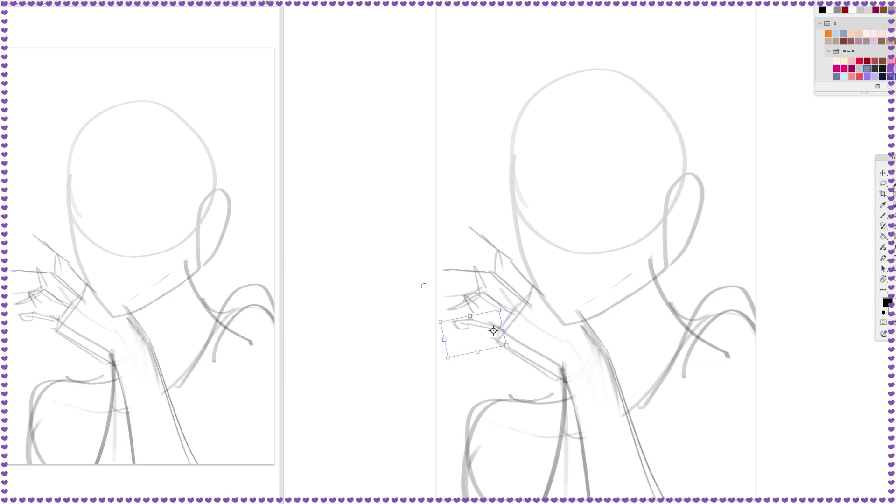
Sketch the eyes, eyebrows, nose and mouth on the blank face, and refine the eye outlines.
{"action": "left_click_drag", "start_coordinate": [536, 189], "coordinate": [525, 193]}
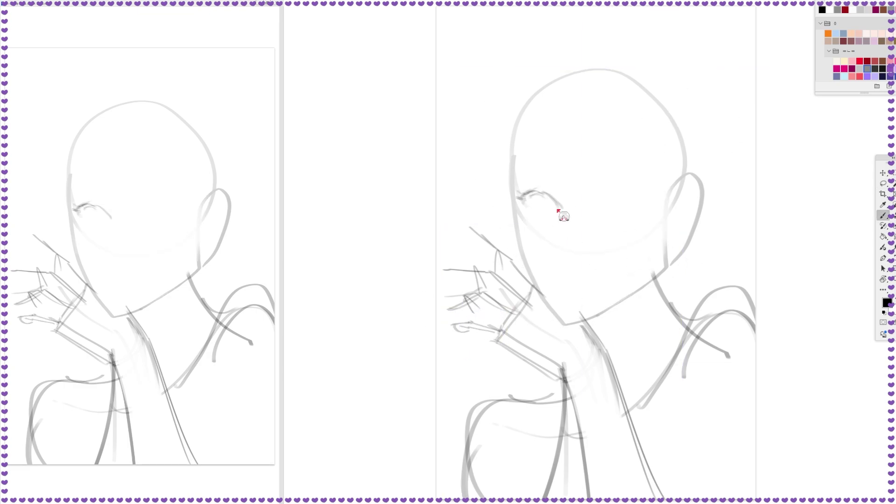
{"action": "mouse_move", "coordinate": [596, 196]}
{"action": "left_mouse_down"}
{"action": "mouse_move", "coordinate": [649, 204]}
{"action": "mouse_move", "coordinate": [627, 199]}
{"action": "left_mouse_up"}
{"action": "left_click_drag", "start_coordinate": [523, 209], "coordinate": [557, 224]}
{"action": "left_click_drag", "start_coordinate": [637, 214], "coordinate": [599, 213]}
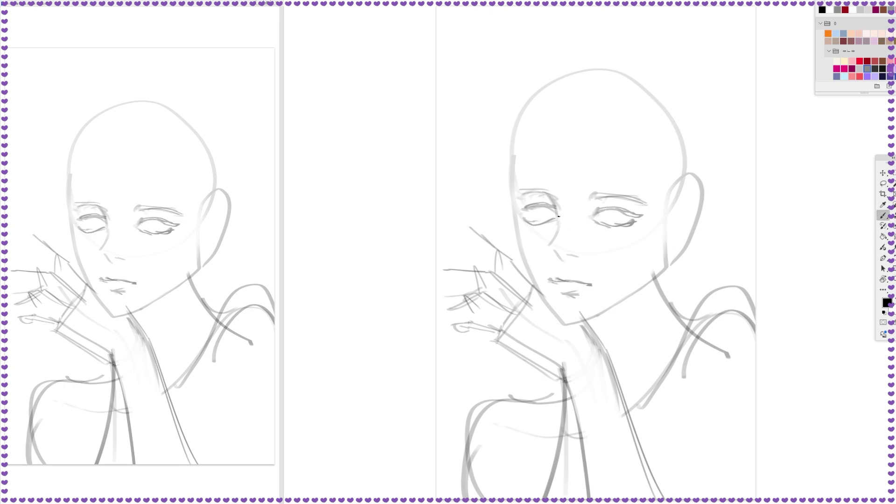
{"action": "key", "text": "ctrl+z"}
{"action": "left_click_drag", "start_coordinate": [522, 212], "coordinate": [542, 208]}
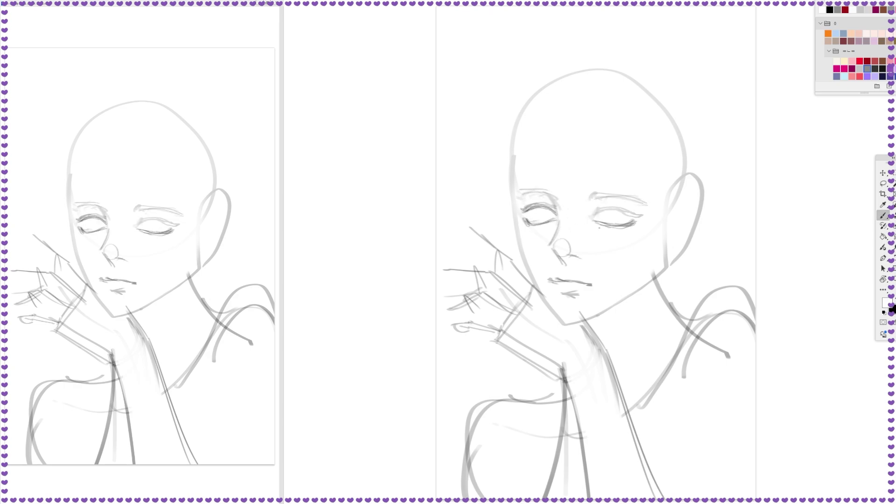
Redraw the face contour with darker lines from the temple down to the chin and along the jaw.
{"action": "mouse_move", "coordinate": [517, 193]}
{"action": "left_mouse_down"}
{"action": "mouse_move", "coordinate": [554, 197]}
{"action": "mouse_move", "coordinate": [537, 290]}
{"action": "mouse_move", "coordinate": [544, 298]}
{"action": "left_mouse_up"}
{"action": "key", "text": "ctrl+z"}
{"action": "left_click_drag", "start_coordinate": [524, 243], "coordinate": [585, 325]}
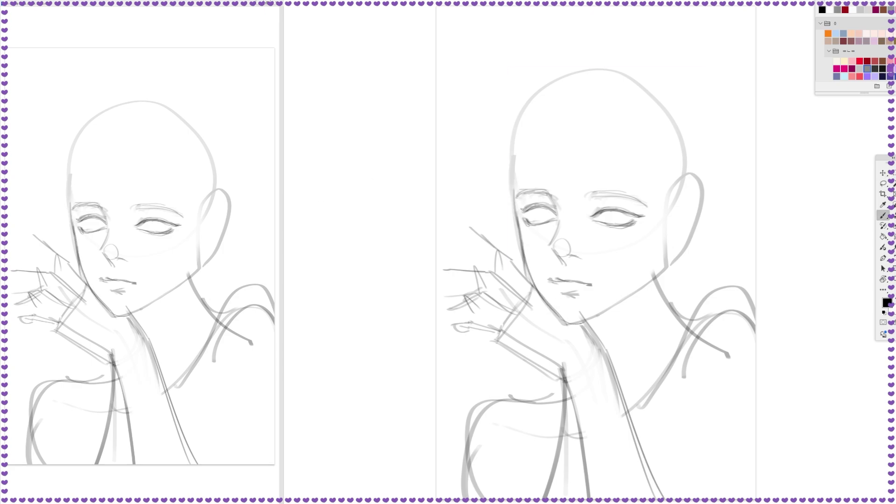
{"action": "left_click_drag", "start_coordinate": [661, 273], "coordinate": [583, 318]}
Clean up the mouth line and erase the circular guide around the tip of the nose.
{"action": "key", "text": "x"}
{"action": "left_click_drag", "start_coordinate": [551, 279], "coordinate": [594, 282]}
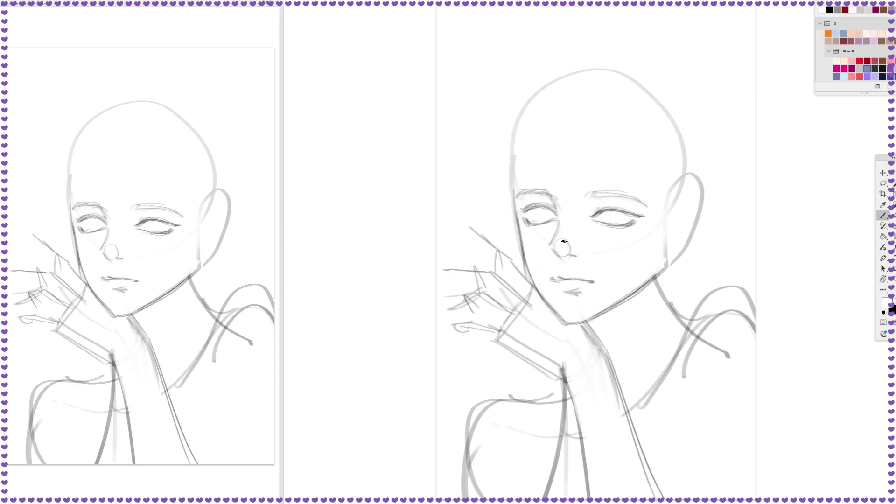
{"action": "key", "text": "e"}
{"action": "left_click_drag", "start_coordinate": [559, 242], "coordinate": [572, 244]}
{"action": "key", "text": "b"}
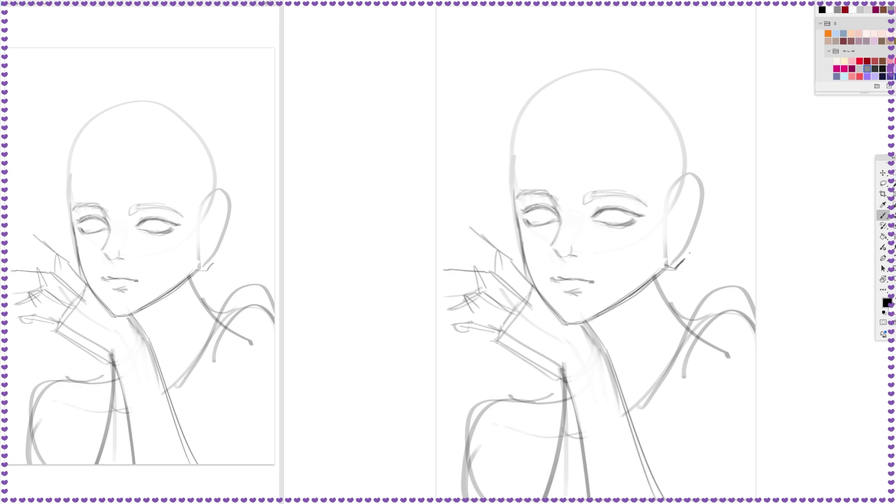
Sketch a smaller detailed ear with lobe and inner folds, erasing the head guideline and old ear outline around it.
{"action": "left_click_drag", "start_coordinate": [672, 251], "coordinate": [690, 223]}
{"action": "key", "text": "e"}
{"action": "left_click_drag", "start_coordinate": [686, 166], "coordinate": [670, 212]}
{"action": "key", "text": "b"}
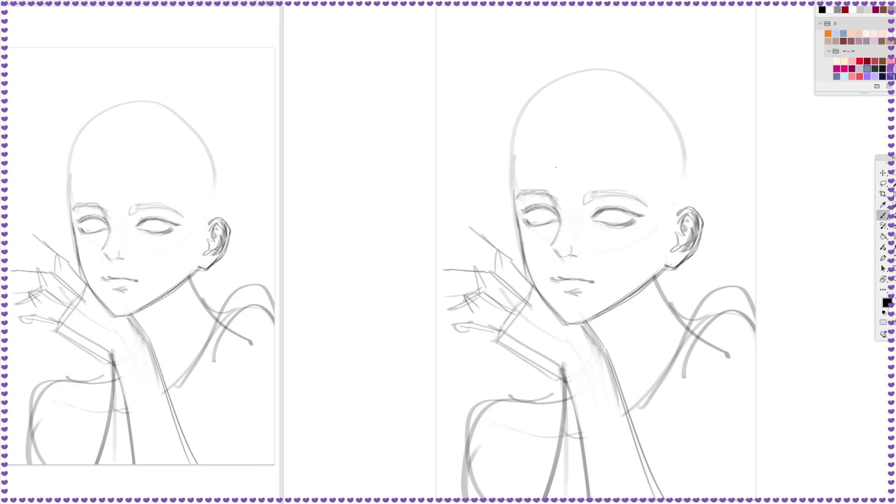
Sketch hair strands from the forehead parting down past the cheek on the raised-hand side of the face.
{"action": "left_click_drag", "start_coordinate": [555, 138], "coordinate": [572, 158]}
{"action": "mouse_move", "coordinate": [523, 140]}
{"action": "left_mouse_down"}
{"action": "mouse_move", "coordinate": [579, 126]}
{"action": "mouse_move", "coordinate": [554, 121]}
{"action": "left_mouse_up"}
{"action": "left_click_drag", "start_coordinate": [542, 120], "coordinate": [497, 266]}
{"action": "left_click_drag", "start_coordinate": [560, 105], "coordinate": [495, 262]}
{"action": "left_click_drag", "start_coordinate": [521, 234], "coordinate": [546, 326]}
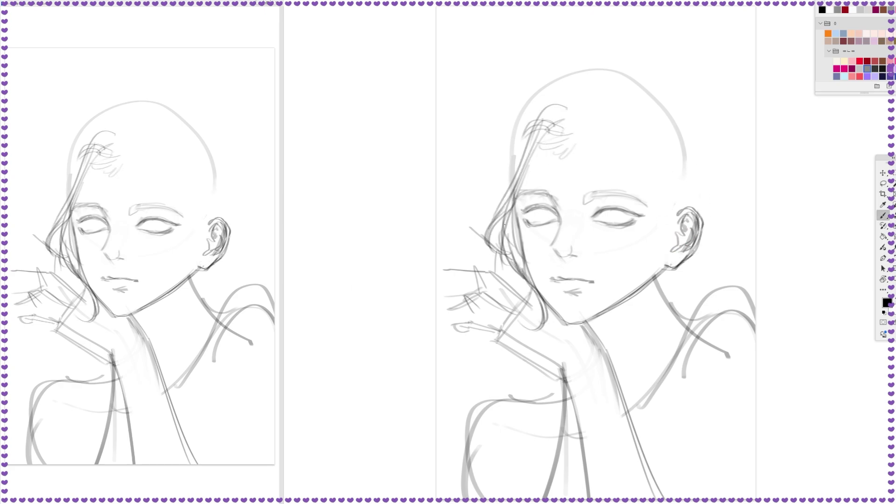
{"action": "left_click_drag", "start_coordinate": [543, 104], "coordinate": [486, 234]}
{"action": "left_click_drag", "start_coordinate": [565, 88], "coordinate": [502, 172]}
Draw the hair strands sweeping from the parting across the temple and over the ear.
{"action": "mouse_move", "coordinate": [583, 110]}
{"action": "left_mouse_down"}
{"action": "mouse_move", "coordinate": [625, 203]}
{"action": "mouse_move", "coordinate": [672, 236]}
{"action": "left_mouse_up"}
{"action": "key", "text": "ctrl+z"}
{"action": "left_click_drag", "start_coordinate": [665, 136], "coordinate": [691, 220]}
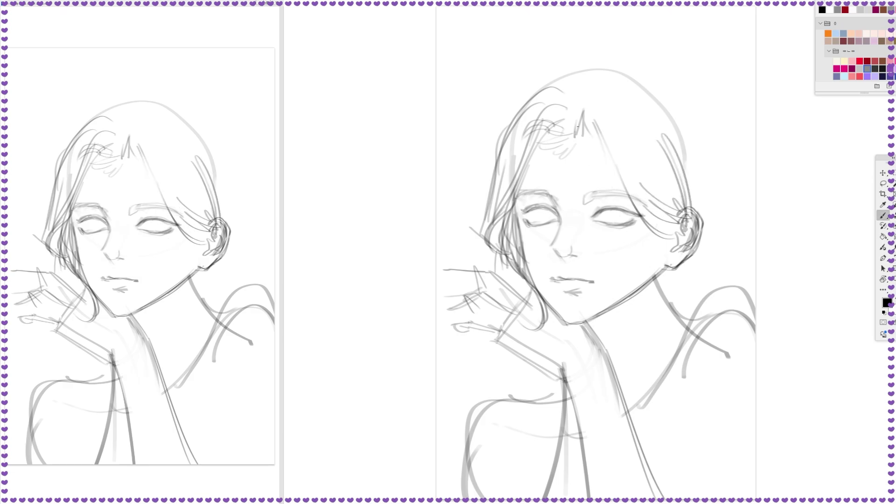
{"action": "left_click_drag", "start_coordinate": [577, 120], "coordinate": [658, 168]}
{"action": "left_click_drag", "start_coordinate": [605, 127], "coordinate": [686, 252]}
{"action": "left_click_drag", "start_coordinate": [696, 220], "coordinate": [707, 280]}
{"action": "left_click_drag", "start_coordinate": [644, 182], "coordinate": [672, 256]}
{"action": "left_click_drag", "start_coordinate": [574, 100], "coordinate": [695, 191]}
Sketch long wavy hair falling behind the ear and over the shoulder farther from the raised hand.
{"action": "mouse_move", "coordinate": [635, 131]}
{"action": "left_mouse_down"}
{"action": "mouse_move", "coordinate": [705, 224]}
{"action": "mouse_move", "coordinate": [645, 337]}
{"action": "left_mouse_up"}
{"action": "left_click_drag", "start_coordinate": [747, 298], "coordinate": [663, 430]}
{"action": "left_click_drag", "start_coordinate": [663, 337], "coordinate": [696, 397]}
{"action": "left_click_drag", "start_coordinate": [742, 369], "coordinate": [694, 497]}
{"action": "left_click_drag", "start_coordinate": [700, 140], "coordinate": [719, 273]}
{"action": "left_click_drag", "start_coordinate": [682, 122], "coordinate": [750, 305]}
Outline the crown of the hair with curved strokes above the skull guideline.
{"action": "left_click_drag", "start_coordinate": [528, 116], "coordinate": [714, 206]}
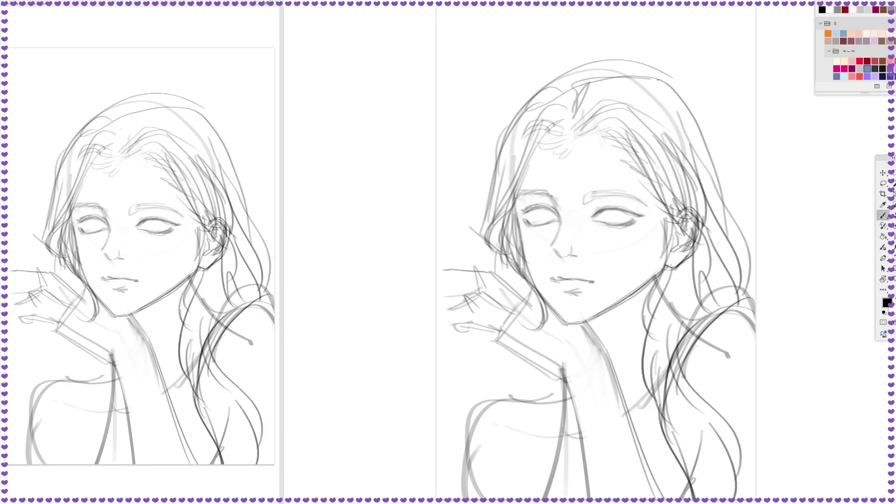
{"action": "left_click_drag", "start_coordinate": [604, 72], "coordinate": [742, 210]}
{"action": "left_click_drag", "start_coordinate": [565, 61], "coordinate": [716, 208]}
{"action": "left_click_drag", "start_coordinate": [595, 63], "coordinate": [478, 201]}
Sketch long strands flowing behind the raised hand and spreading over the nearer shoulder.
{"action": "left_click_drag", "start_coordinate": [511, 119], "coordinate": [453, 273]}
{"action": "left_click_drag", "start_coordinate": [513, 117], "coordinate": [443, 397]}
{"action": "left_click_drag", "start_coordinate": [490, 259], "coordinate": [446, 436]}
{"action": "left_click_drag", "start_coordinate": [519, 355], "coordinate": [437, 498]}
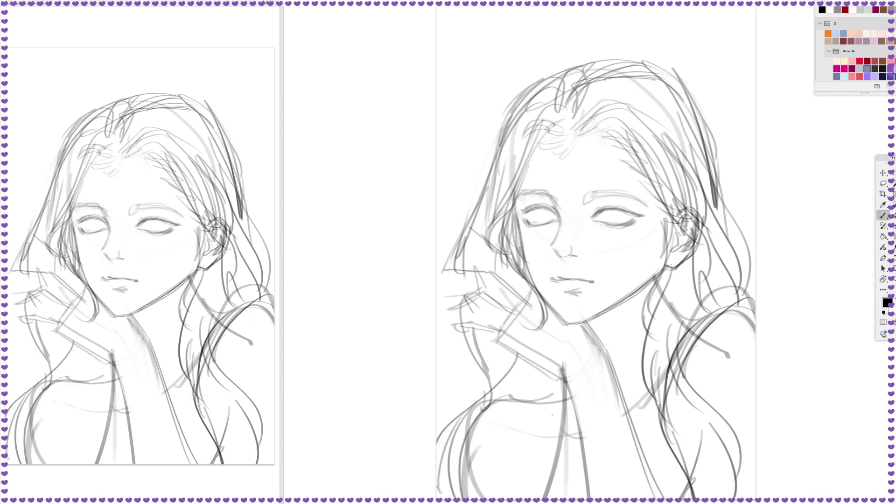
{"action": "left_click_drag", "start_coordinate": [558, 390], "coordinate": [484, 497]}
{"action": "left_click_drag", "start_coordinate": [565, 383], "coordinate": [455, 497]}
{"action": "left_click_drag", "start_coordinate": [537, 371], "coordinate": [467, 446]}
Rework the hair beside the neck and sketch the jacket's lapel and fold lines over the shoulder.
{"action": "left_click_drag", "start_coordinate": [737, 309], "coordinate": [649, 495]}
{"action": "left_click_drag", "start_coordinate": [747, 280], "coordinate": [652, 350]}
{"action": "left_click_drag", "start_coordinate": [752, 308], "coordinate": [649, 494]}
{"action": "key", "text": "ctrl+z"}
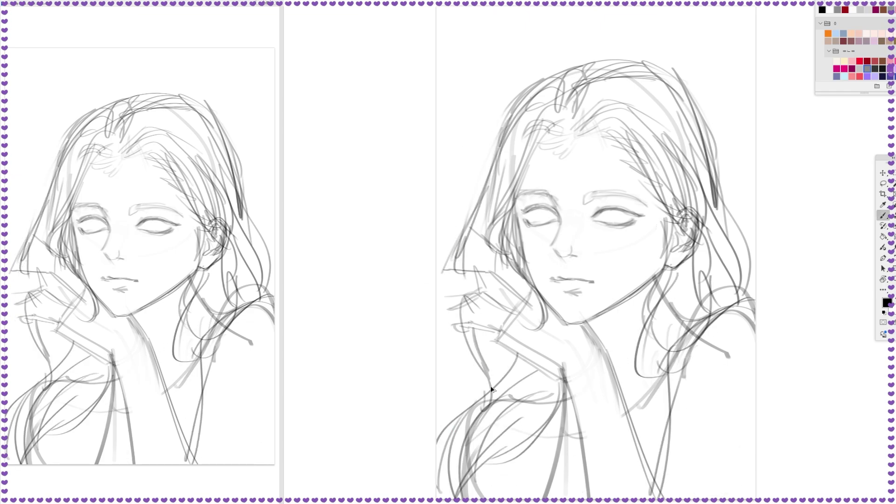
{"action": "key", "text": "ctrl+z"}
{"action": "left_click_drag", "start_coordinate": [672, 294], "coordinate": [649, 462]}
{"action": "left_click_drag", "start_coordinate": [754, 387], "coordinate": [630, 497]}
{"action": "mouse_move", "coordinate": [640, 427]}
{"action": "left_mouse_down"}
{"action": "mouse_move", "coordinate": [596, 397]}
{"action": "mouse_move", "coordinate": [690, 416]}
{"action": "left_mouse_up"}
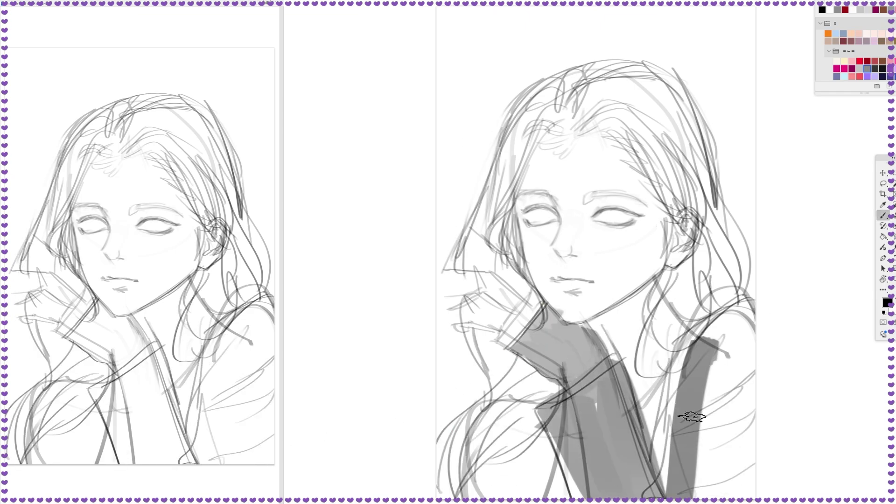
Block in the jacket and sleeves with grey and darken the lapel beside the neck.
{"action": "left_click_drag", "start_coordinate": [729, 308], "coordinate": [490, 495]}
{"action": "left_click_drag", "start_coordinate": [644, 299], "coordinate": [661, 357]}
{"action": "left_click_drag", "start_coordinate": [672, 327], "coordinate": [649, 448]}
{"action": "left_click_drag", "start_coordinate": [677, 299], "coordinate": [654, 438]}
{"action": "key", "text": "x"}
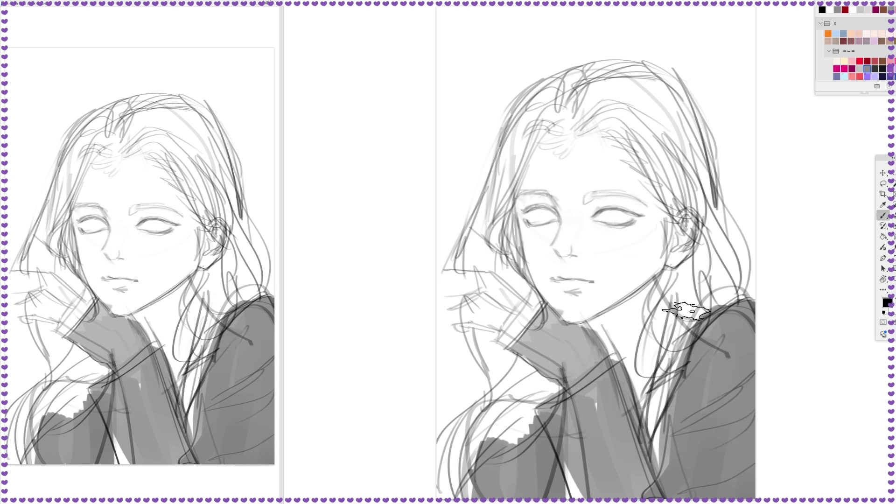
{"action": "mouse_move", "coordinate": [705, 294]}
{"action": "left_mouse_down"}
{"action": "mouse_move", "coordinate": [644, 472]}
{"action": "mouse_move", "coordinate": [687, 323]}
{"action": "mouse_move", "coordinate": [654, 448]}
{"action": "left_mouse_up"}
{"action": "key", "text": "x"}
{"action": "left_click_drag", "start_coordinate": [691, 308], "coordinate": [663, 444]}
Paint darker grey folds and shadows on the jacket body, forearm sleeve and upper arm.
{"action": "left_click_drag", "start_coordinate": [747, 411], "coordinate": [659, 498]}
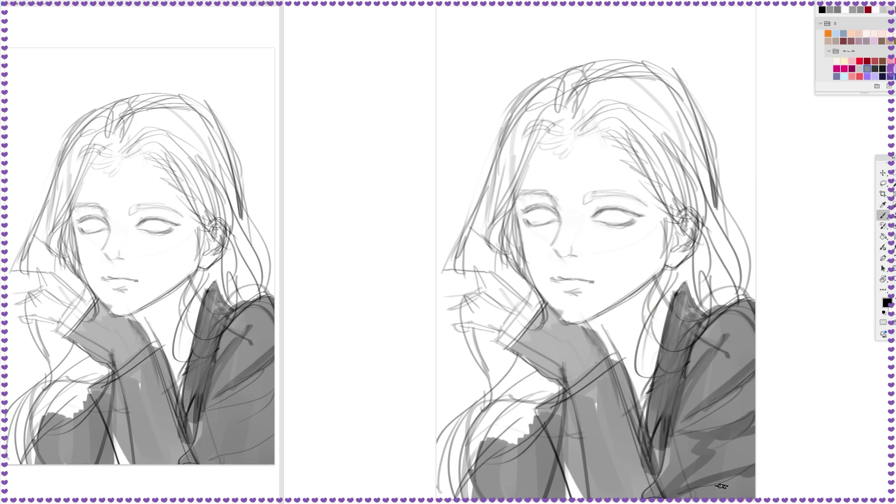
{"action": "left_click_drag", "start_coordinate": [743, 382], "coordinate": [635, 497]}
{"action": "left_click_drag", "start_coordinate": [645, 373], "coordinate": [546, 498]}
{"action": "left_click_drag", "start_coordinate": [588, 392], "coordinate": [529, 447]}
{"action": "left_click_drag", "start_coordinate": [530, 416], "coordinate": [527, 497]}
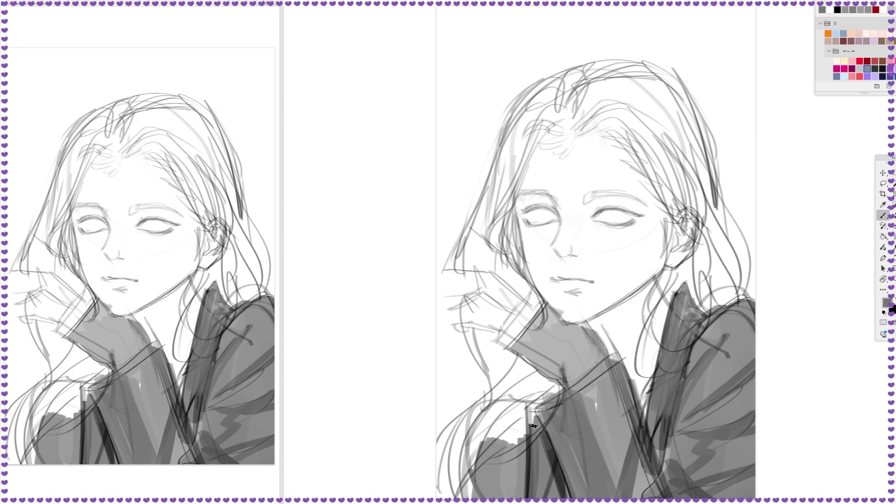
{"action": "left_click_drag", "start_coordinate": [555, 408], "coordinate": [542, 497]}
Paint out the messy hair strands around the forehead and temple with white.
{"action": "left_click", "coordinate": [573, 71], "text": "alt"}
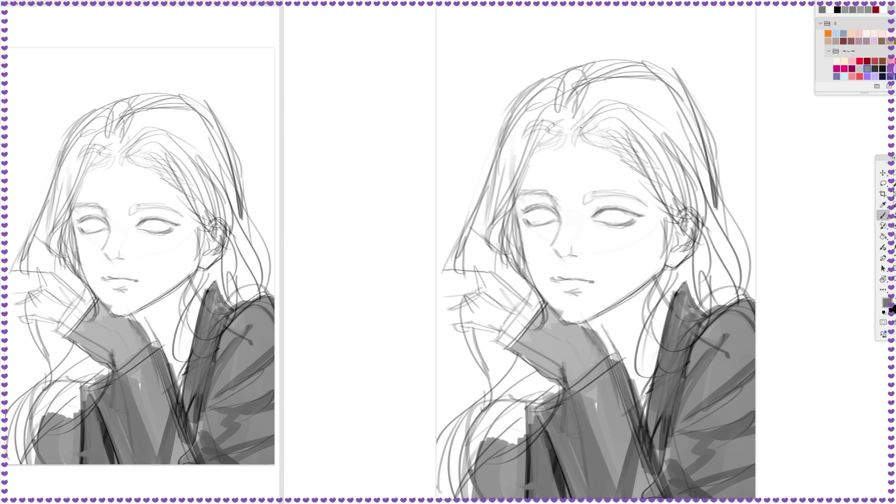
{"action": "left_click_drag", "start_coordinate": [633, 171], "coordinate": [672, 220]}
{"action": "left_click_drag", "start_coordinate": [672, 140], "coordinate": [625, 206]}
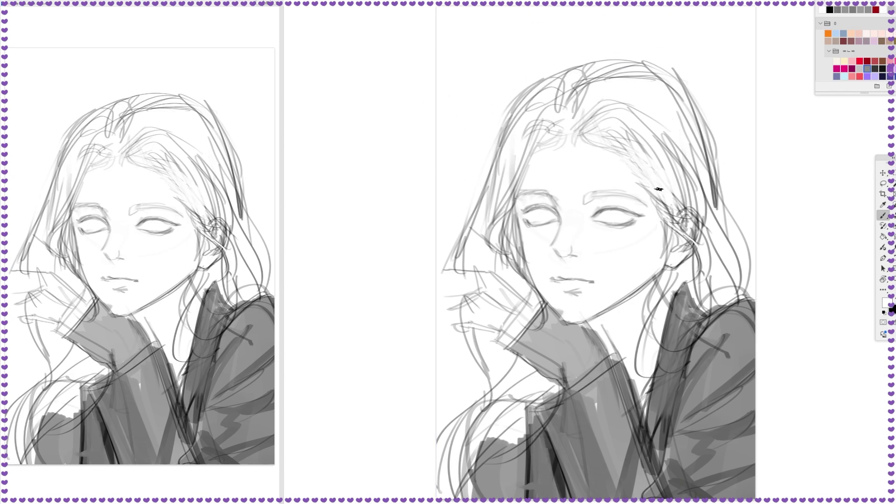
Redraw the strands from the parting to the ear and add soft grey shading to the hair above it.
{"action": "key", "text": "x"}
{"action": "left_click", "coordinate": [588, 119], "text": "alt"}
{"action": "mouse_move", "coordinate": [607, 124]}
{"action": "left_mouse_down"}
{"action": "mouse_move", "coordinate": [686, 215]}
{"action": "mouse_move", "coordinate": [677, 140]}
{"action": "mouse_move", "coordinate": [701, 206]}
{"action": "left_mouse_up"}
{"action": "left_click_drag", "start_coordinate": [581, 118], "coordinate": [691, 215]}
{"action": "left_click_drag", "start_coordinate": [654, 95], "coordinate": [700, 224]}
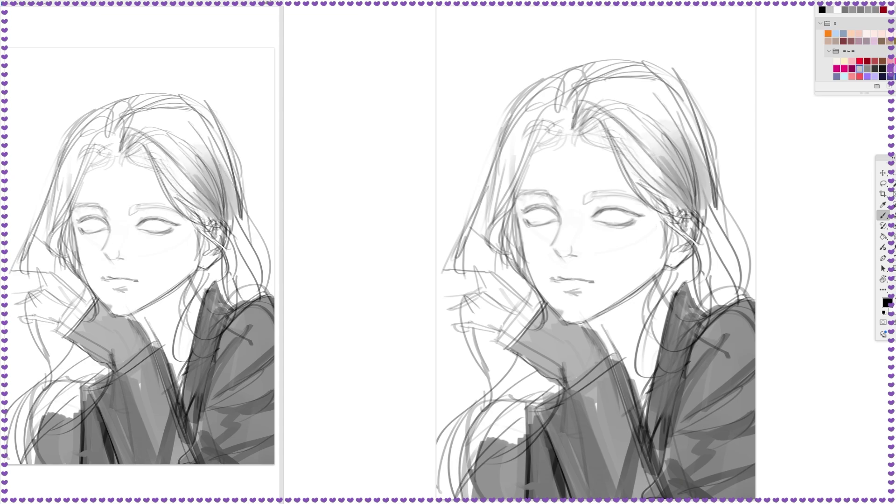
Paint dark grey irises with black pupils in both eyes.
{"action": "mouse_move", "coordinate": [537, 154]}
{"action": "left_mouse_down"}
{"action": "mouse_move", "coordinate": [537, 256]}
{"action": "mouse_move", "coordinate": [592, 242]}
{"action": "mouse_move", "coordinate": [623, 219]}
{"action": "left_mouse_up"}
{"action": "key", "text": "q"}
{"action": "key", "text": "k"}
{"action": "key", "text": "b"}
{"action": "mouse_move", "coordinate": [523, 219]}
{"action": "left_mouse_down"}
{"action": "mouse_move", "coordinate": [631, 222]}
{"action": "mouse_move", "coordinate": [556, 220]}
{"action": "left_mouse_up"}
{"action": "key", "text": "v"}
{"action": "left_click_drag", "start_coordinate": [616, 216], "coordinate": [549, 216]}
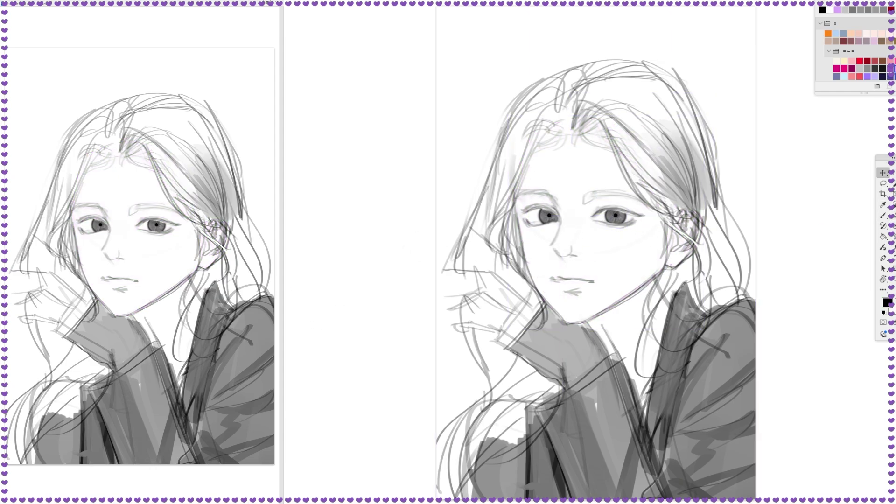
Soften the eye outlines, then add grey shading beneath both eyes and draw the eyelashes.
{"action": "key", "text": "b"}
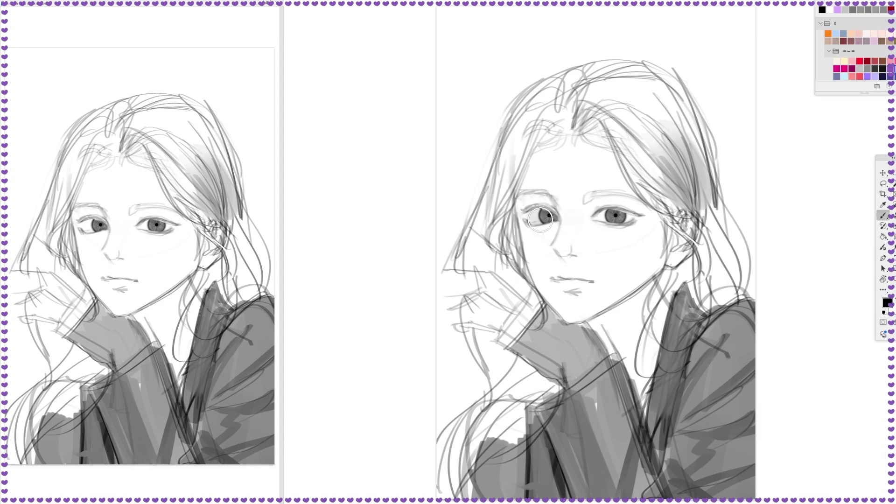
{"action": "key", "text": "x"}
{"action": "mouse_move", "coordinate": [518, 198]}
{"action": "left_mouse_down"}
{"action": "mouse_move", "coordinate": [495, 229]}
{"action": "mouse_move", "coordinate": [505, 255]}
{"action": "left_mouse_up"}
{"action": "key", "text": "ctrl+z"}
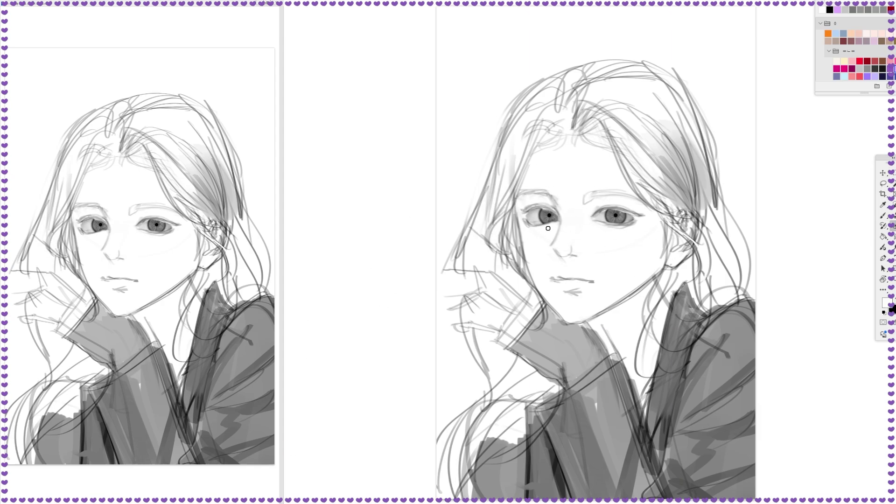
{"action": "left_click", "coordinate": [537, 230], "text": "alt"}
{"action": "left_click_drag", "start_coordinate": [595, 230], "coordinate": [631, 230]}
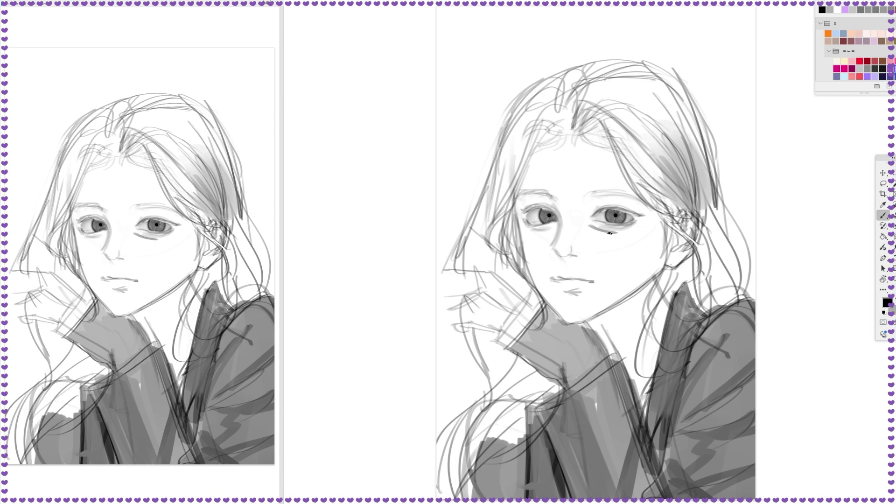
{"action": "left_click", "coordinate": [546, 228], "text": "alt"}
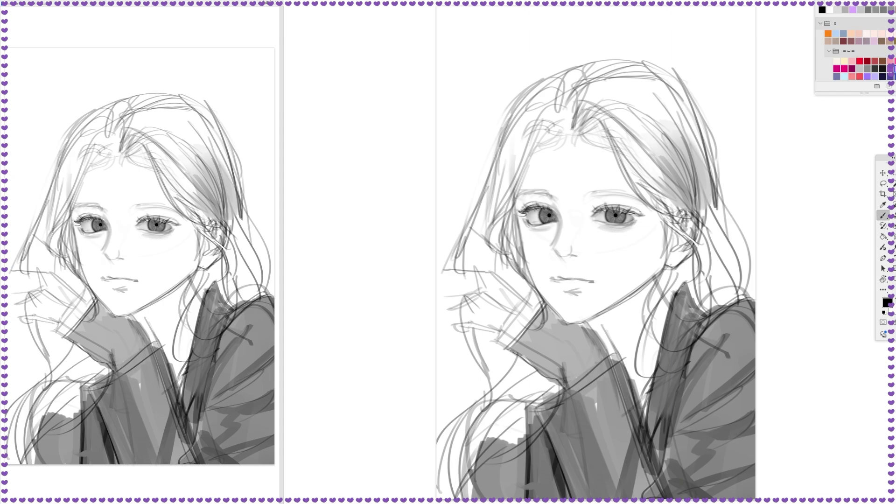
Shade the underside of the nose with grey and soften the jawline.
{"action": "key", "text": "x"}
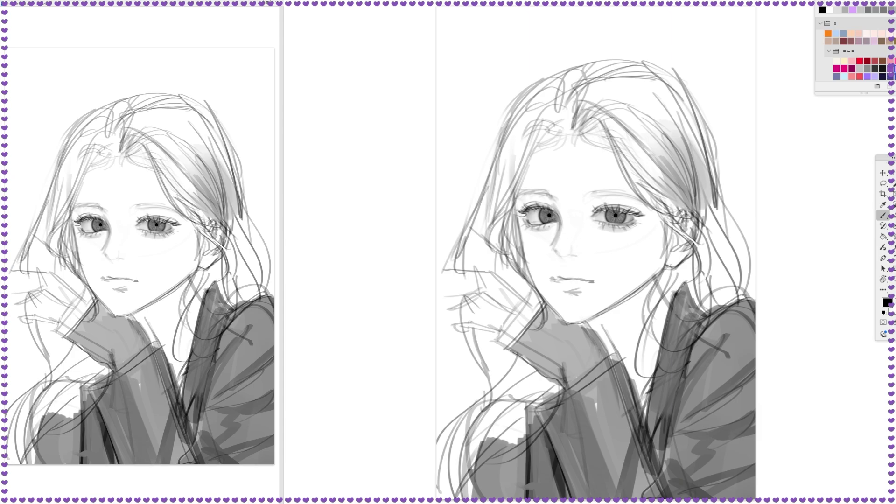
{"action": "left_click", "coordinate": [579, 257], "text": "alt"}
{"action": "key", "text": "x"}
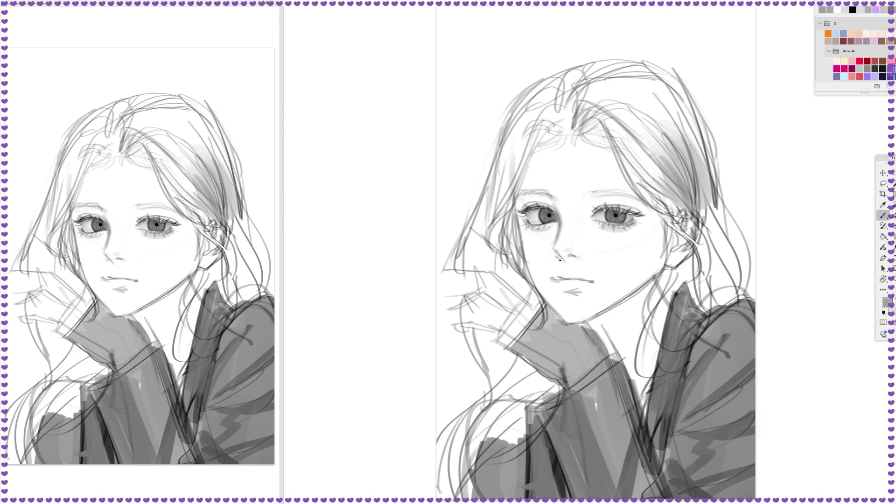
{"action": "left_click_drag", "start_coordinate": [656, 265], "coordinate": [593, 323]}
{"action": "key", "text": "p"}
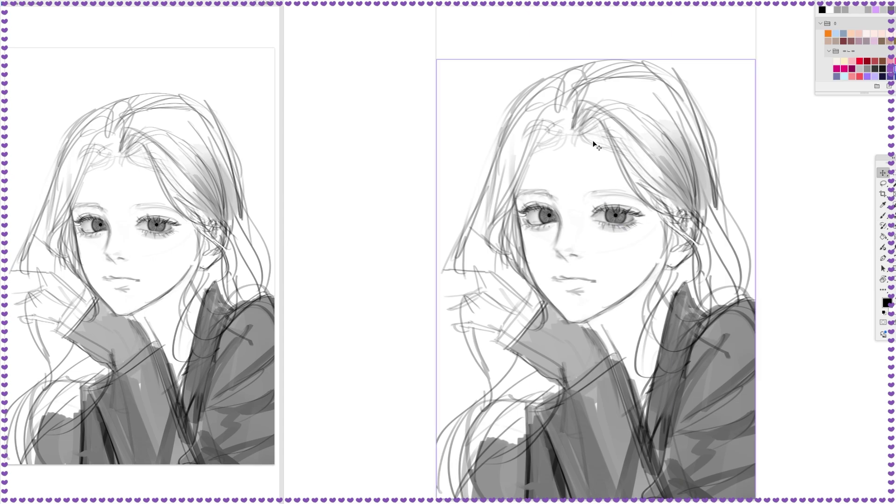
Redraw both eyebrows as thin soft arches and color the irises purple.
{"action": "key", "text": "x"}
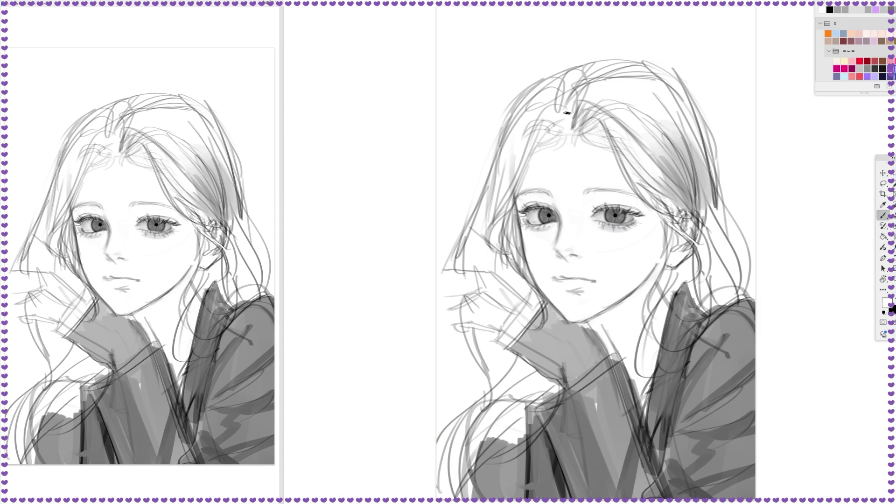
{"action": "key", "text": "ctrl+d"}
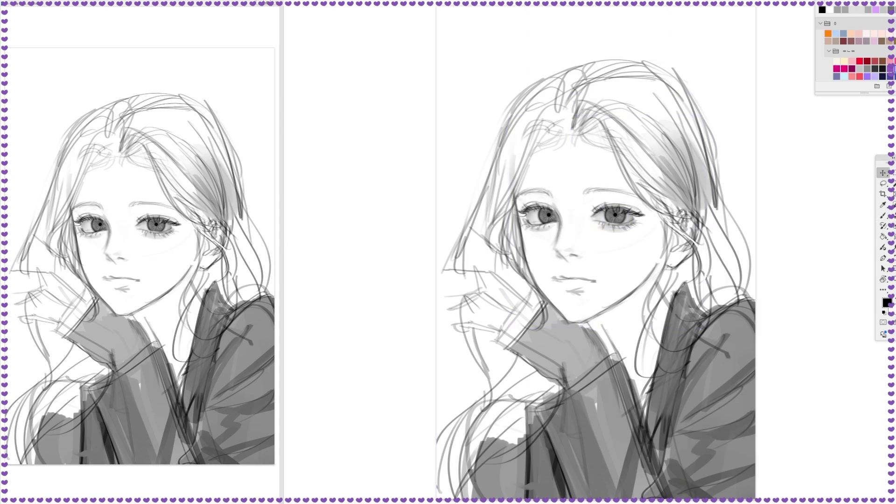
{"action": "key", "text": "b"}
{"action": "key", "text": "ctrl+z"}
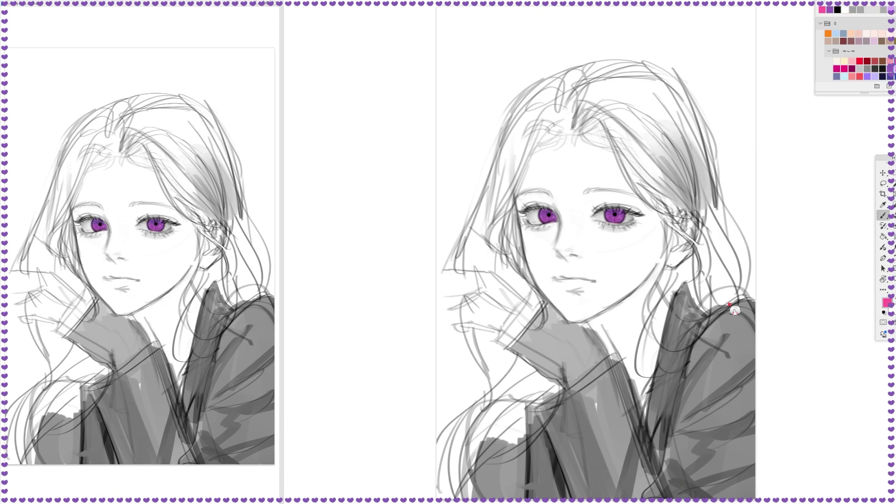
Shade the lips with light grey and adjust the mouth with a free transform.
{"action": "key", "text": "x"}
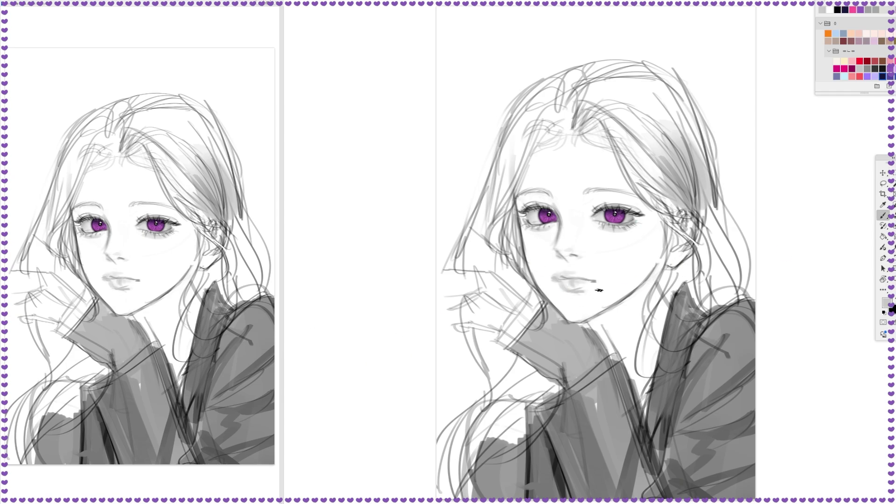
{"action": "key", "text": "ctrl+t"}
{"action": "left_click_drag", "start_coordinate": [568, 283], "coordinate": [581, 282]}
{"action": "key", "text": "Return"}
Brush soft pink over the eyelids, cheeks and ear, and tint the lips pink.
{"action": "key", "text": "b"}
{"action": "left_click", "coordinate": [854, 62]}
{"action": "left_click_drag", "start_coordinate": [534, 220], "coordinate": [568, 248]}
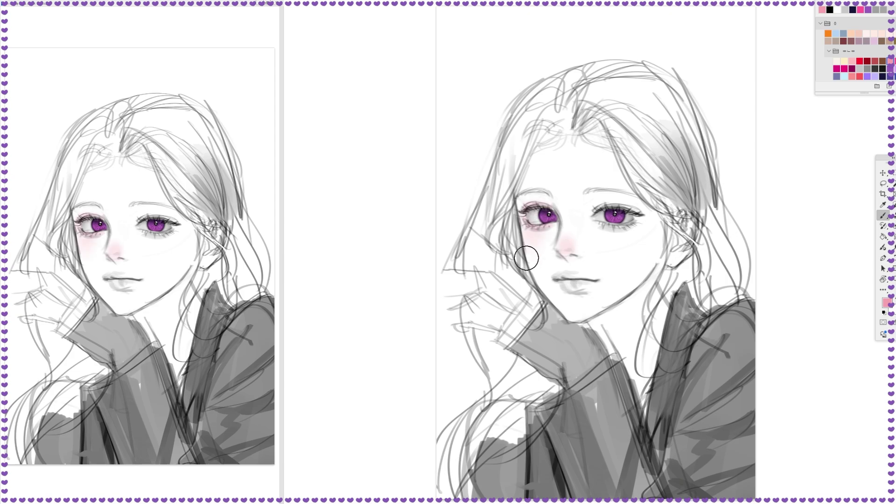
{"action": "left_click_drag", "start_coordinate": [593, 213], "coordinate": [638, 220]}
{"action": "left_click_drag", "start_coordinate": [558, 280], "coordinate": [593, 280]}
{"action": "left_click_drag", "start_coordinate": [607, 243], "coordinate": [635, 264]}
{"action": "key", "text": "x"}
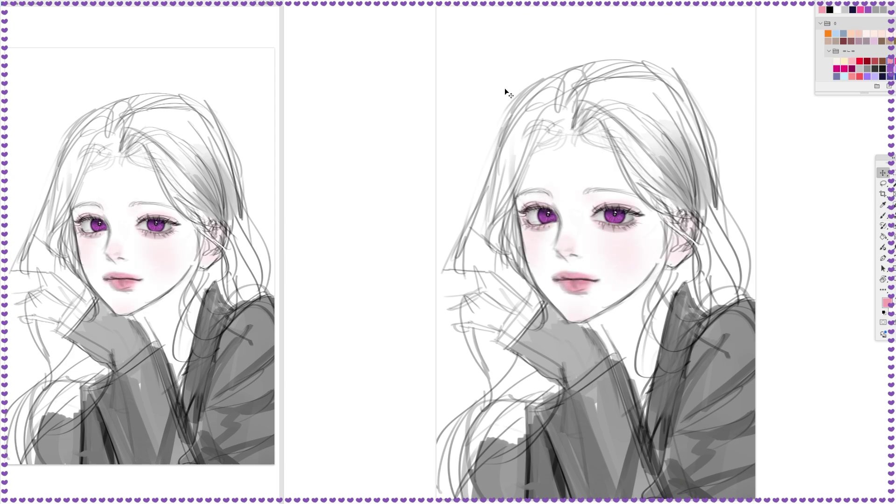
Lighten the shadow along the nose bridge and reshape the ear-side eyebrow into a flatter, softer arch.
{"action": "left_click", "coordinate": [556, 228], "text": "alt"}
{"action": "left_click_drag", "start_coordinate": [556, 224], "coordinate": [559, 215]}
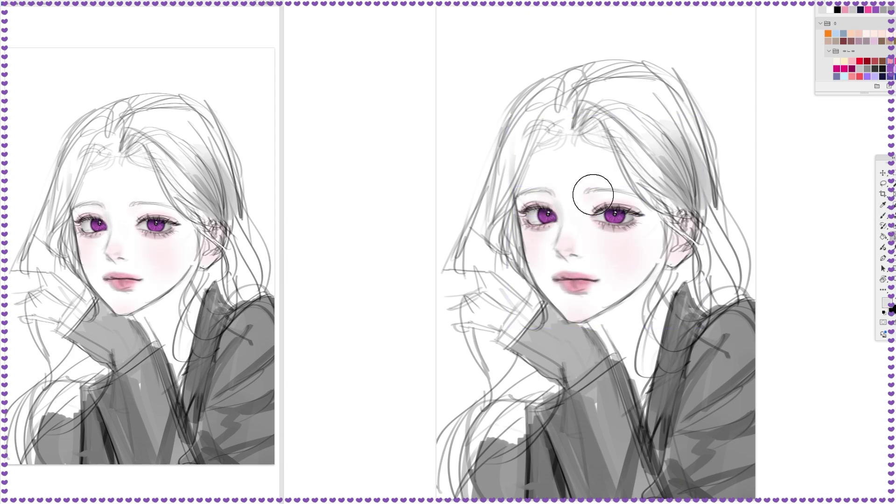
{"action": "key", "text": "v"}
{"action": "left_click_drag", "start_coordinate": [631, 188], "coordinate": [605, 187]}
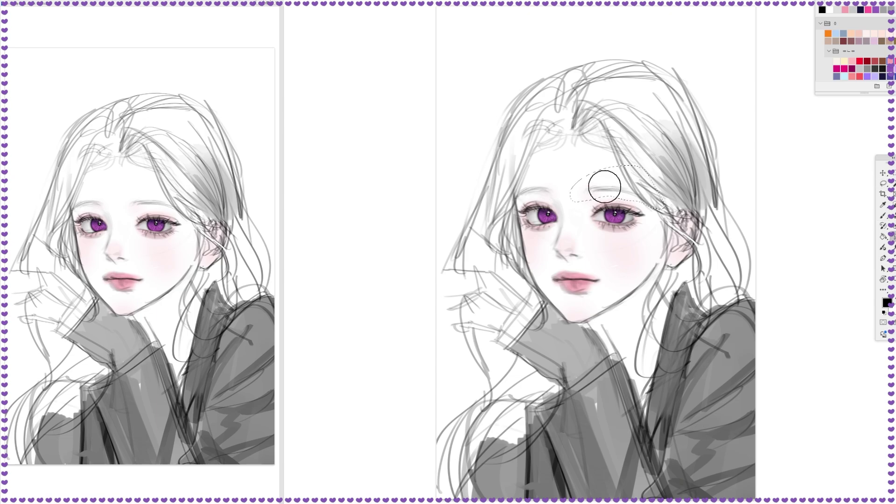
{"action": "key", "text": "x"}
{"action": "key", "text": "bracketleft"}
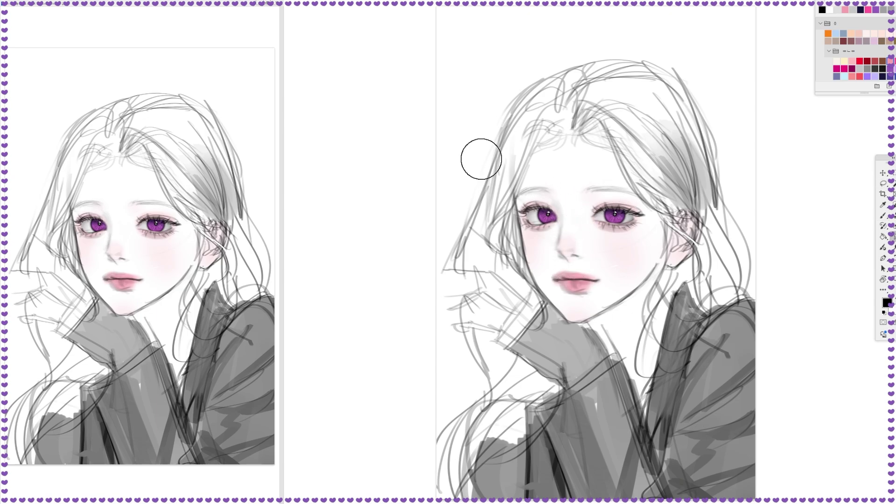
Shade the outer edges of the face and the ear softly with light grey.
{"action": "key", "text": "b"}
{"action": "left_click", "coordinate": [860, 69]}
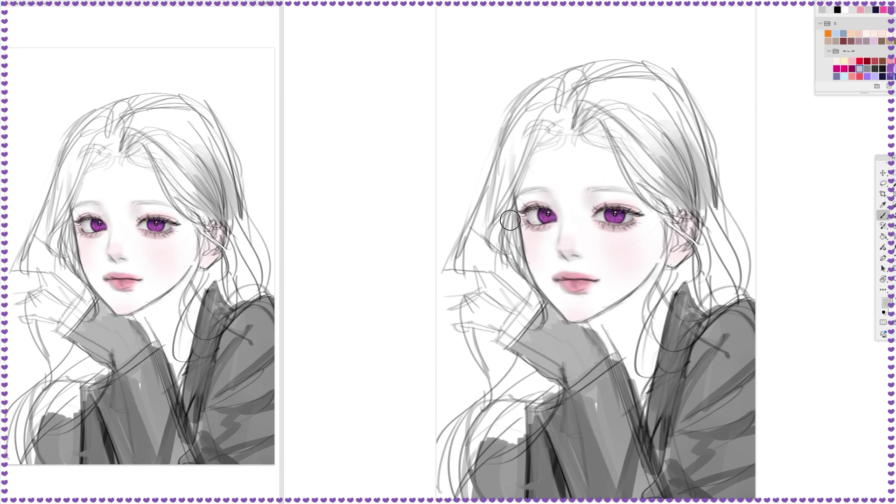
{"action": "left_click_drag", "start_coordinate": [494, 208], "coordinate": [470, 221]}
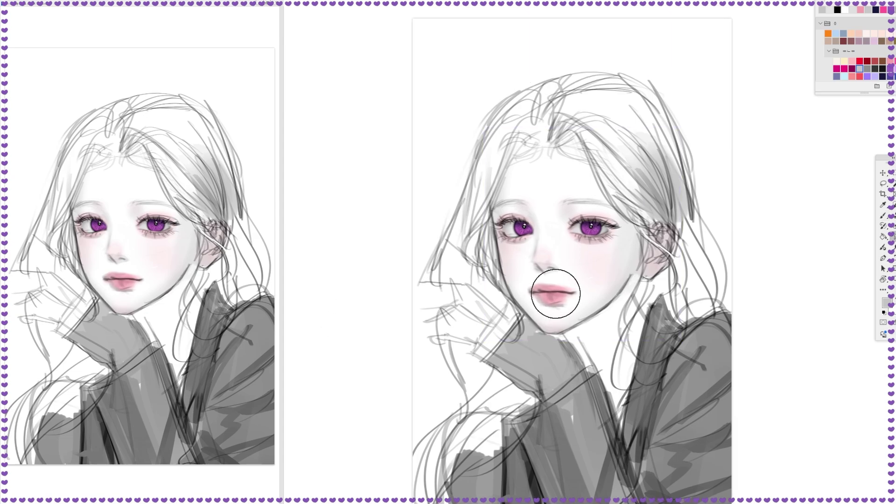
Draw loose black hair strands framing the face on the hand side, falling past the fingers towards the sleeve.
{"action": "key", "text": "d"}
{"action": "key", "text": "bracketleft"}
{"action": "key", "text": "bracketleft"}
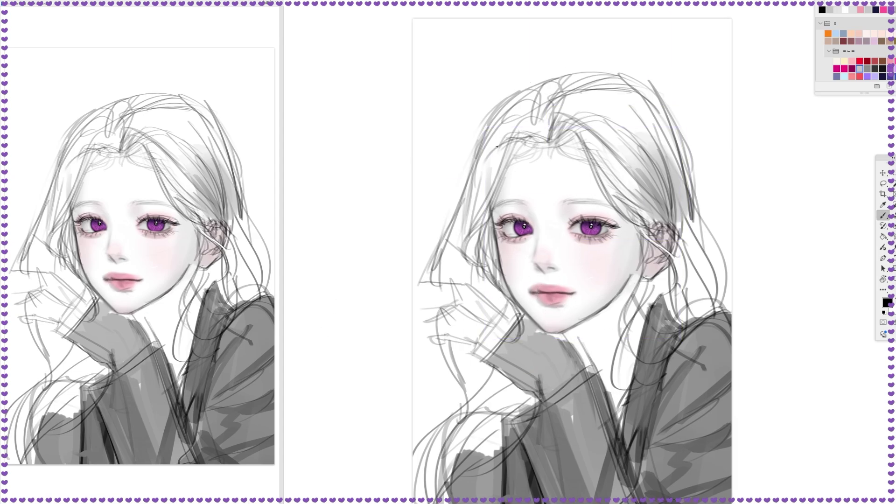
{"action": "mouse_move", "coordinate": [539, 143]}
{"action": "left_mouse_down"}
{"action": "mouse_move", "coordinate": [488, 206]}
{"action": "mouse_move", "coordinate": [482, 170]}
{"action": "mouse_move", "coordinate": [517, 150]}
{"action": "mouse_move", "coordinate": [504, 262]}
{"action": "left_mouse_up"}
{"action": "mouse_move", "coordinate": [492, 112]}
{"action": "left_mouse_down"}
{"action": "mouse_move", "coordinate": [441, 217]}
{"action": "mouse_move", "coordinate": [448, 413]}
{"action": "left_mouse_up"}
{"action": "left_click_drag", "start_coordinate": [481, 330], "coordinate": [440, 394]}
{"action": "left_click_drag", "start_coordinate": [462, 205], "coordinate": [440, 272]}
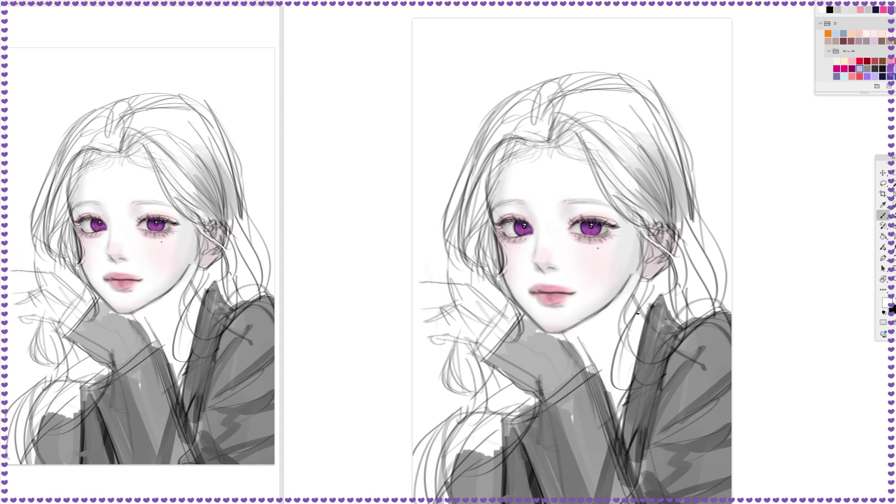
Paint white hair strands below the ear, overlapping the dark jacket collar.
{"action": "left_click_drag", "start_coordinate": [638, 312], "coordinate": [647, 364]}
{"action": "mouse_move", "coordinate": [672, 280]}
{"action": "left_mouse_down"}
{"action": "mouse_move", "coordinate": [691, 346]}
{"action": "mouse_move", "coordinate": [644, 378]}
{"action": "left_mouse_up"}
{"action": "left_click_drag", "start_coordinate": [677, 317], "coordinate": [654, 374]}
{"action": "key", "text": "x"}
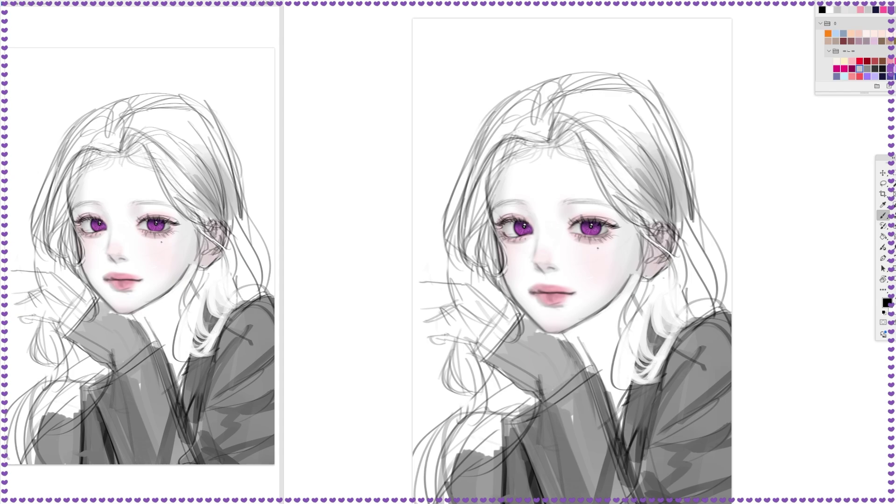
Define the hair below the ear with dark strand lines and light grey shading.
{"action": "left_click_drag", "start_coordinate": [653, 283], "coordinate": [628, 381]}
{"action": "mouse_move", "coordinate": [670, 272]}
{"action": "left_mouse_down"}
{"action": "mouse_move", "coordinate": [644, 364]}
{"action": "mouse_move", "coordinate": [672, 322]}
{"action": "left_mouse_up"}
{"action": "left_click_drag", "start_coordinate": [686, 228], "coordinate": [665, 322]}
{"action": "left_click", "coordinate": [654, 280], "text": "alt"}
{"action": "left_click_drag", "start_coordinate": [681, 250], "coordinate": [652, 332]}
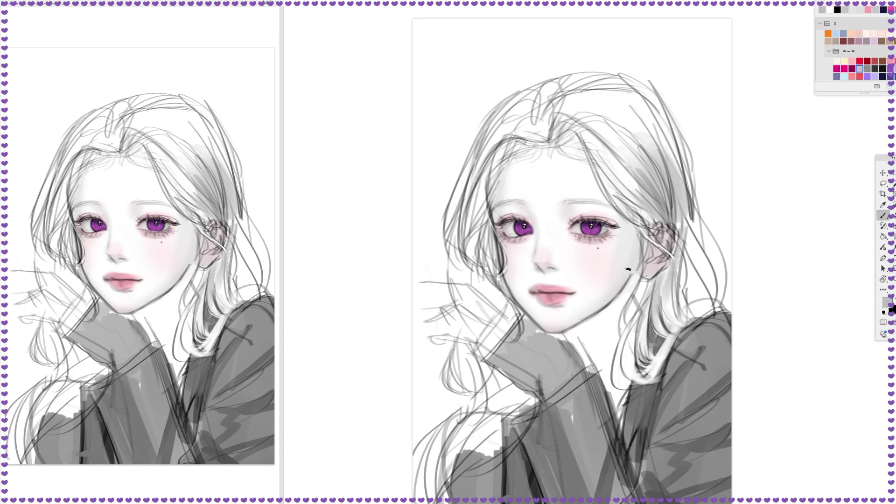
Draw a dangling bow earring with a long tassel hanging from the earlobe.
{"action": "left_click", "coordinate": [651, 263], "text": "alt"}
{"action": "scroll", "coordinate": [681, 276], "scroll_direction": "up", "scroll_amount": 1}
{"action": "left_click_drag", "start_coordinate": [647, 268], "coordinate": [678, 333]}
{"action": "left_click_drag", "start_coordinate": [681, 291], "coordinate": [684, 327]}
{"action": "key", "text": "x"}
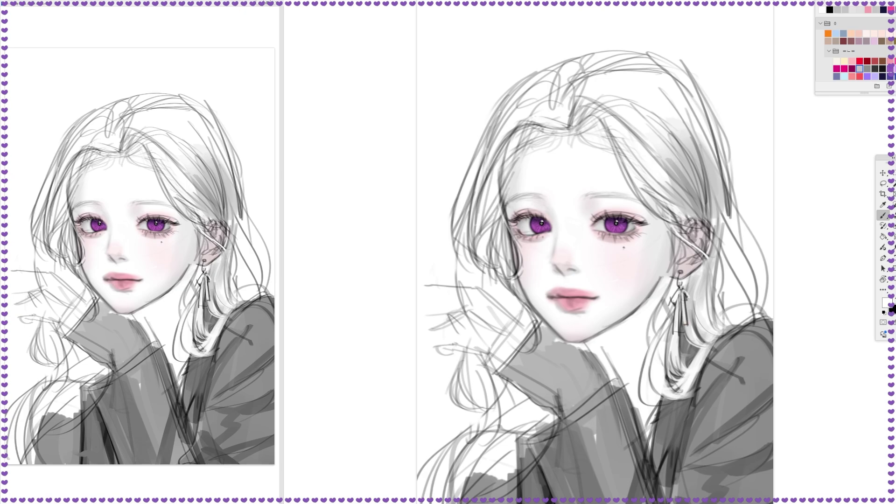
{"action": "scroll", "coordinate": [566, 261], "scroll_direction": "up", "scroll_amount": 2}
{"action": "scroll", "coordinate": [567, 260], "scroll_direction": "down", "scroll_amount": 3}
{"action": "key", "text": "x"}
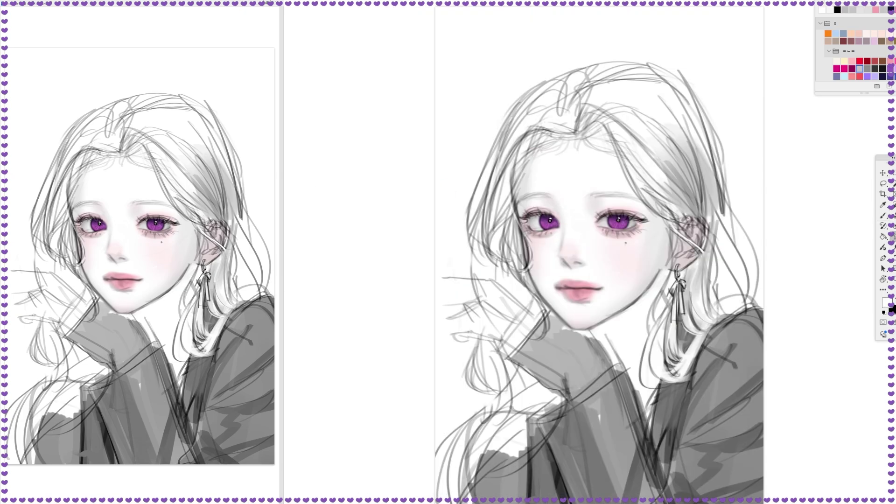
Lengthen the outer lashes of the ear-side eye and redraw the curled fingers of the hand in black.
{"action": "key", "text": "v"}
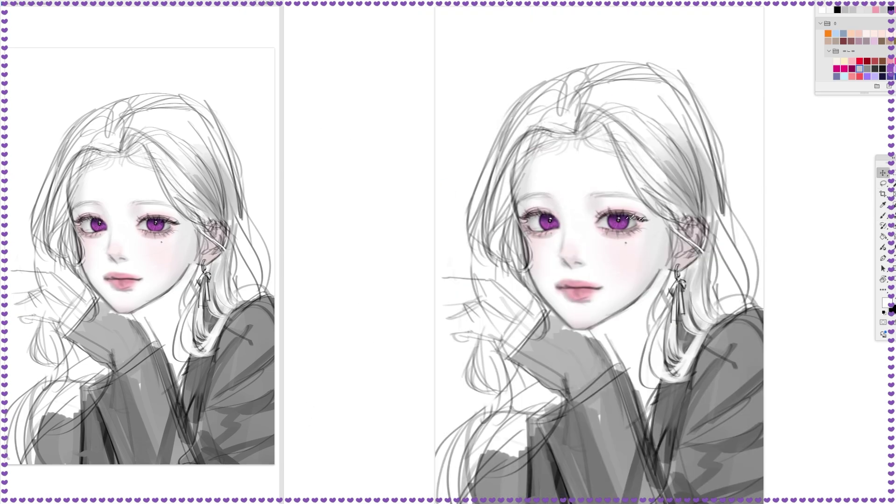
{"action": "key", "text": "x"}
{"action": "key", "text": "b"}
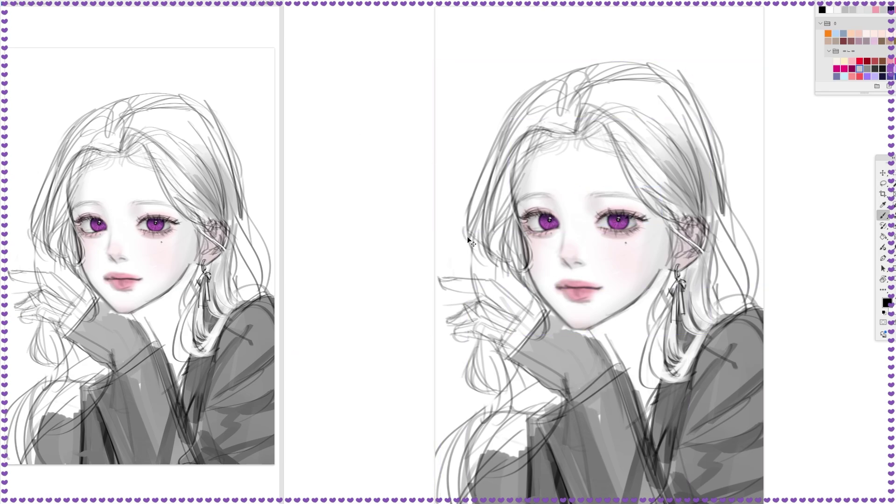
{"action": "key", "text": "x"}
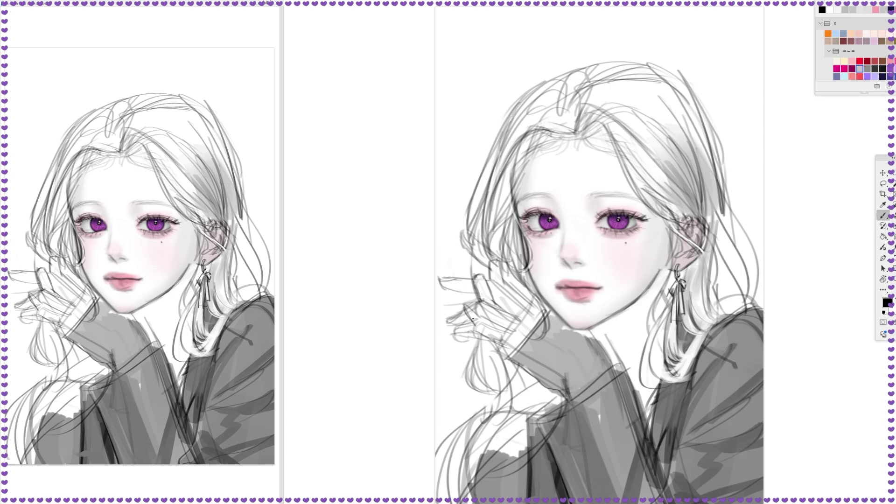
{"action": "mouse_move", "coordinate": [473, 319]}
{"action": "left_mouse_down"}
{"action": "mouse_move", "coordinate": [494, 341]}
{"action": "mouse_move", "coordinate": [485, 346]}
{"action": "mouse_move", "coordinate": [460, 306]}
{"action": "mouse_move", "coordinate": [480, 318]}
{"action": "left_mouse_up"}
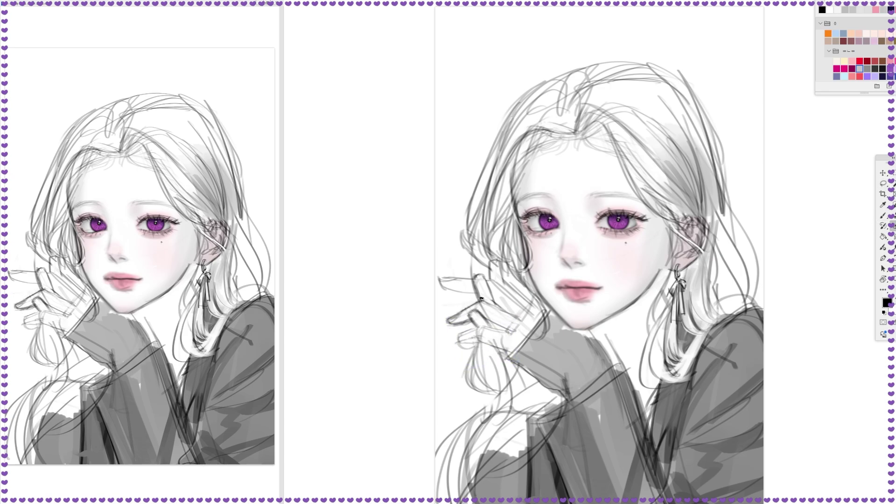
Select the hand and cuff and shift them closer to the face with a free transform.
{"action": "key", "text": "l"}
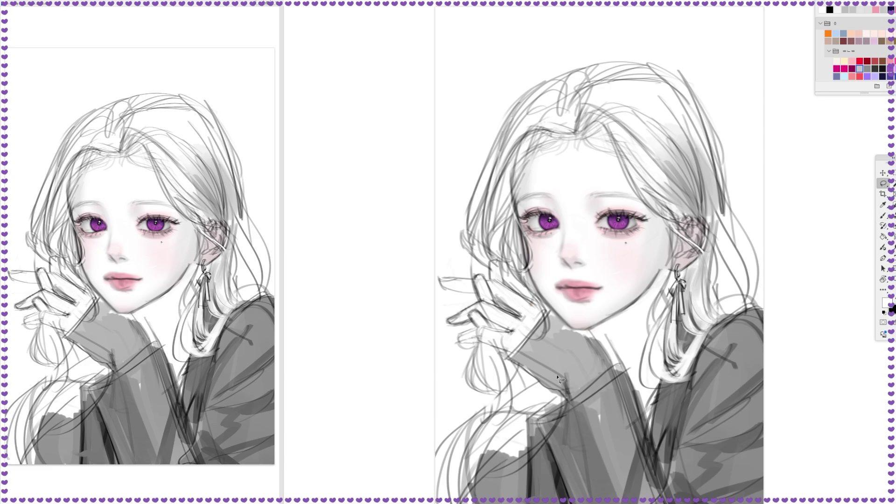
{"action": "left_click_drag", "start_coordinate": [556, 375], "coordinate": [551, 369]}
{"action": "key", "text": "ctrl+t"}
{"action": "left_click_drag", "start_coordinate": [490, 303], "coordinate": [499, 301]}
{"action": "key", "text": "Return"}
{"action": "key", "text": "ctrl+z"}
{"action": "key", "text": "ctrl+z"}
{"action": "key", "text": "ctrl+z"}
{"action": "key", "text": "ctrl+z"}
{"action": "key", "text": "ctrl+z"}
{"action": "key", "text": "ctrl+z"}
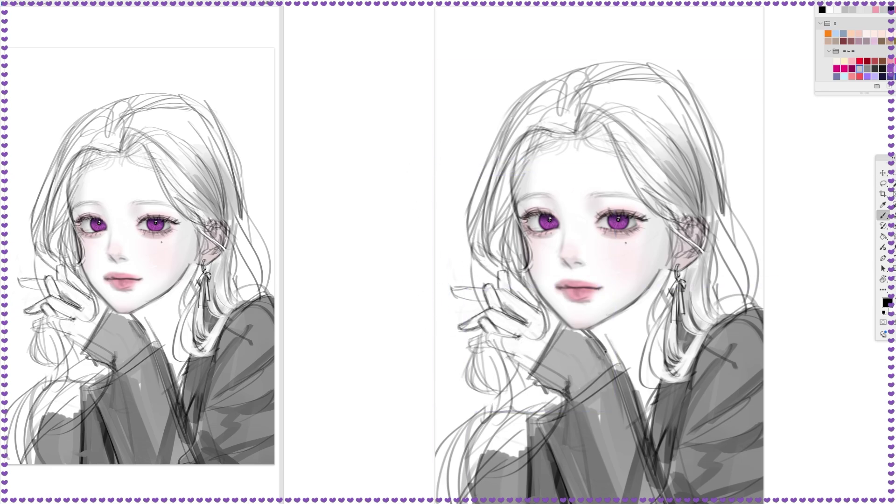
Start a second portrait on a blank canvas with an oval head, ear, neck and shoulder guide lines.
{"action": "key", "text": "v"}
{"action": "left_click_drag", "start_coordinate": [584, 154], "coordinate": [579, 146]}
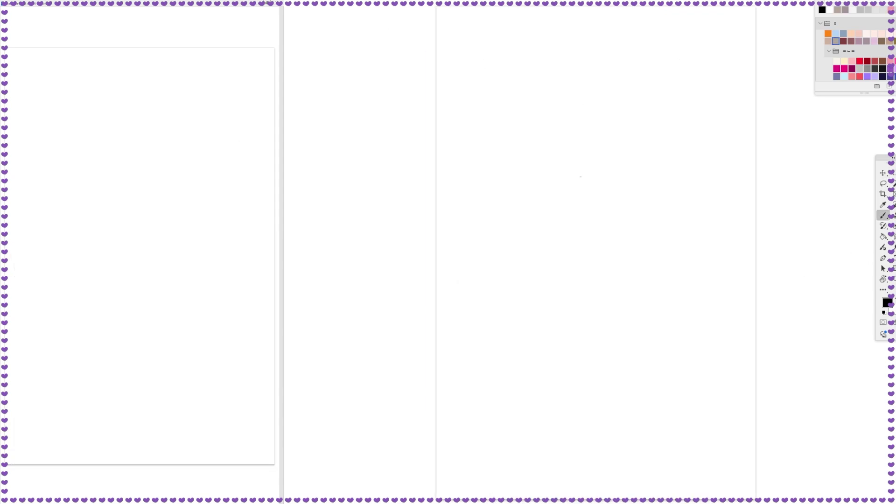
{"action": "left_click_drag", "start_coordinate": [436, 269], "coordinate": [600, 336]}
{"action": "left_click_drag", "start_coordinate": [519, 285], "coordinate": [685, 322]}
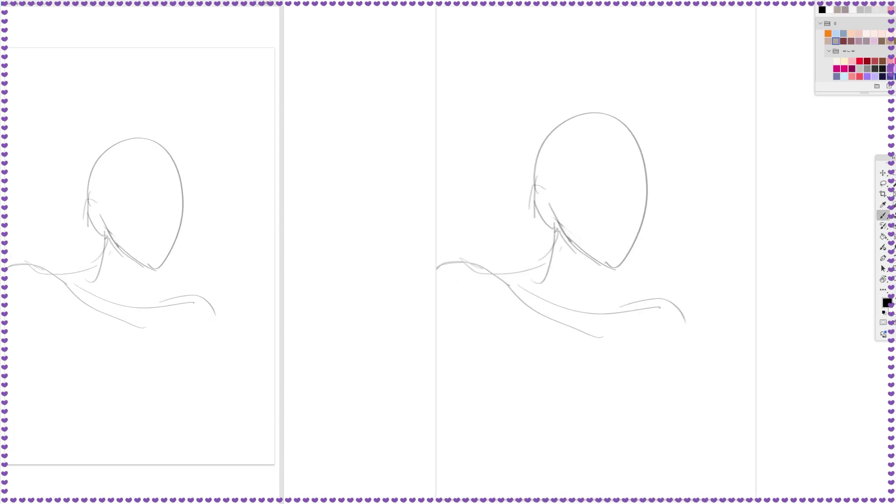
Sketch a rough hand supporting the chin, with the wrist and two lines for the forearm.
{"action": "left_click_drag", "start_coordinate": [607, 275], "coordinate": [601, 316]}
{"action": "key", "text": "ctrl+t"}
{"action": "key", "text": "Return"}
{"action": "mouse_move", "coordinate": [625, 278]}
{"action": "left_mouse_down"}
{"action": "mouse_move", "coordinate": [610, 320]}
{"action": "mouse_move", "coordinate": [628, 460]}
{"action": "left_mouse_up"}
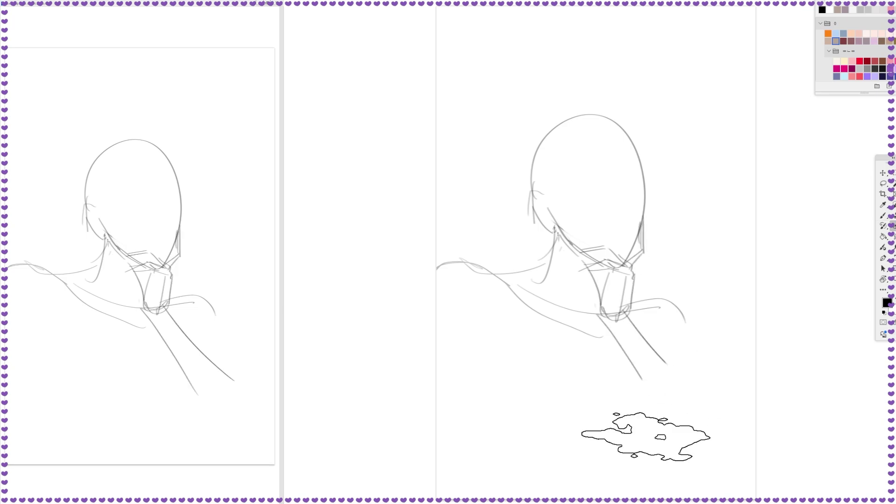
Enlarge the whole head and shoulder sketch with a free transform so it fills the canvas.
{"action": "key", "text": "ctrl+t"}
{"action": "left_click_drag", "start_coordinate": [645, 155], "coordinate": [668, 83]}
{"action": "key", "text": "Return"}
{"action": "key", "text": "b"}
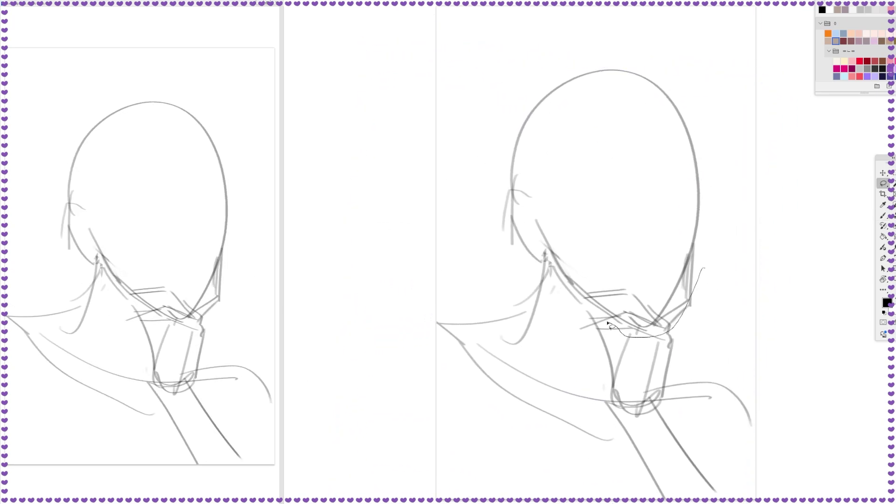
Draw the inner ear and rough eyes, and reinforce the cheek contour on the far side of the face.
{"action": "mouse_move", "coordinate": [522, 195]}
{"action": "left_mouse_down"}
{"action": "mouse_move", "coordinate": [544, 256]}
{"action": "mouse_move", "coordinate": [541, 245]}
{"action": "mouse_move", "coordinate": [574, 284]}
{"action": "left_mouse_up"}
{"action": "key", "text": "x"}
{"action": "left_click_drag", "start_coordinate": [696, 173], "coordinate": [686, 261]}
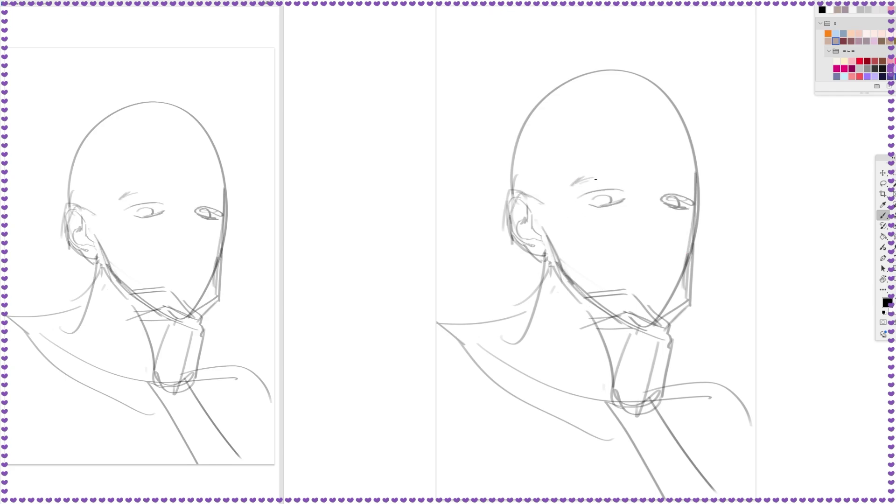
Sketch both eyebrows, the nose tip and a straight mouth, erasing small parts of the head outline.
{"action": "left_click_drag", "start_coordinate": [582, 182], "coordinate": [628, 172]}
{"action": "left_click_drag", "start_coordinate": [661, 178], "coordinate": [696, 179]}
{"action": "key", "text": "e"}
{"action": "left_click_drag", "start_coordinate": [652, 251], "coordinate": [653, 255]}
{"action": "left_click_drag", "start_coordinate": [625, 278], "coordinate": [661, 274]}
{"action": "key", "text": "x"}
{"action": "left_click_drag", "start_coordinate": [695, 150], "coordinate": [695, 214]}
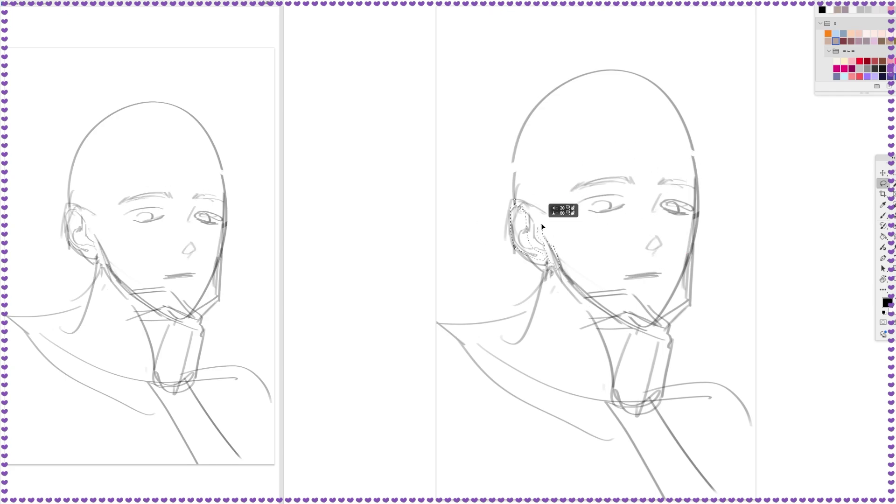
Adjust the ear's position and refine the half-closed eyes, their lids and the nose bridge.
{"action": "left_click_drag", "start_coordinate": [542, 233], "coordinate": [558, 259]}
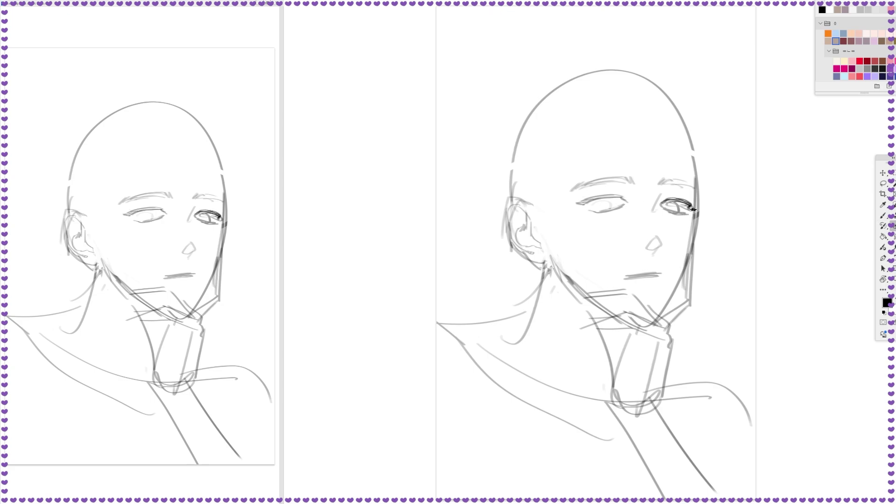
{"action": "left_click_drag", "start_coordinate": [669, 207], "coordinate": [686, 211]}
{"action": "key", "text": "b"}
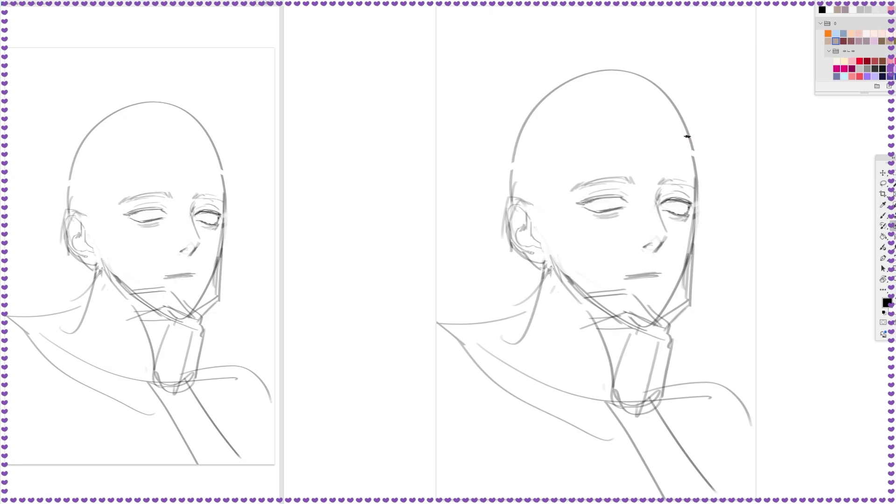
Sketch short parted hair around the head with jagged bangs over the forehead and tufts beside the ear.
{"action": "left_click_drag", "start_coordinate": [563, 77], "coordinate": [709, 142]}
{"action": "left_click_drag", "start_coordinate": [612, 84], "coordinate": [649, 186]}
{"action": "left_click_drag", "start_coordinate": [595, 91], "coordinate": [644, 201]}
{"action": "left_click_drag", "start_coordinate": [647, 121], "coordinate": [658, 201]}
{"action": "left_click_drag", "start_coordinate": [684, 128], "coordinate": [703, 210]}
{"action": "left_click_drag", "start_coordinate": [584, 65], "coordinate": [731, 175]}
{"action": "mouse_move", "coordinate": [533, 77]}
{"action": "left_mouse_down"}
{"action": "mouse_move", "coordinate": [488, 187]}
{"action": "mouse_move", "coordinate": [488, 215]}
{"action": "left_mouse_up"}
{"action": "left_click_drag", "start_coordinate": [514, 112], "coordinate": [484, 247]}
{"action": "left_click_drag", "start_coordinate": [542, 173], "coordinate": [561, 243]}
{"action": "left_click_drag", "start_coordinate": [582, 149], "coordinate": [551, 238]}
{"action": "left_click_drag", "start_coordinate": [582, 74], "coordinate": [602, 217]}
{"action": "left_click_drag", "start_coordinate": [602, 136], "coordinate": [644, 201]}
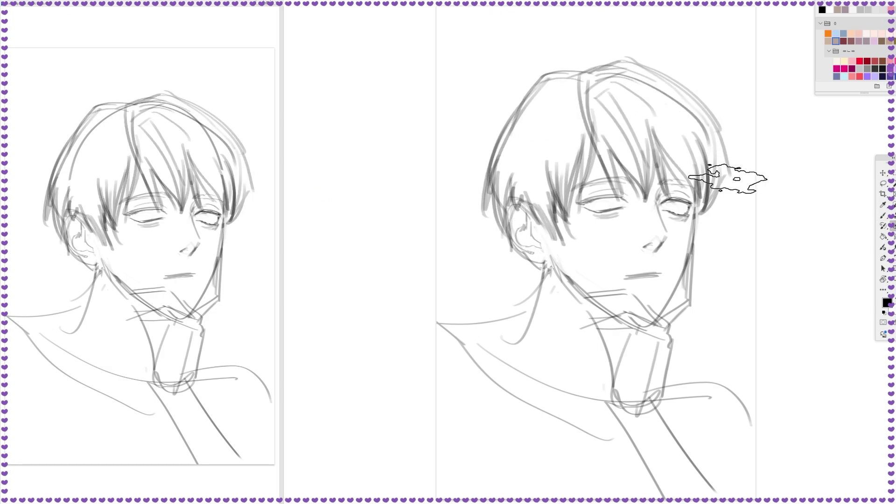
Select the hand and forearm below the chin and reposition them slightly lower with a free transform.
{"action": "left_click_drag", "start_coordinate": [579, 241], "coordinate": [714, 497]}
{"action": "key", "text": "ctrl+t"}
{"action": "mouse_move", "coordinate": [647, 271]}
{"action": "left_mouse_down"}
{"action": "mouse_move", "coordinate": [651, 287]}
{"action": "mouse_move", "coordinate": [668, 272]}
{"action": "left_mouse_up"}
{"action": "key", "text": "Return"}
{"action": "key", "text": "b"}
{"action": "key", "text": "x"}
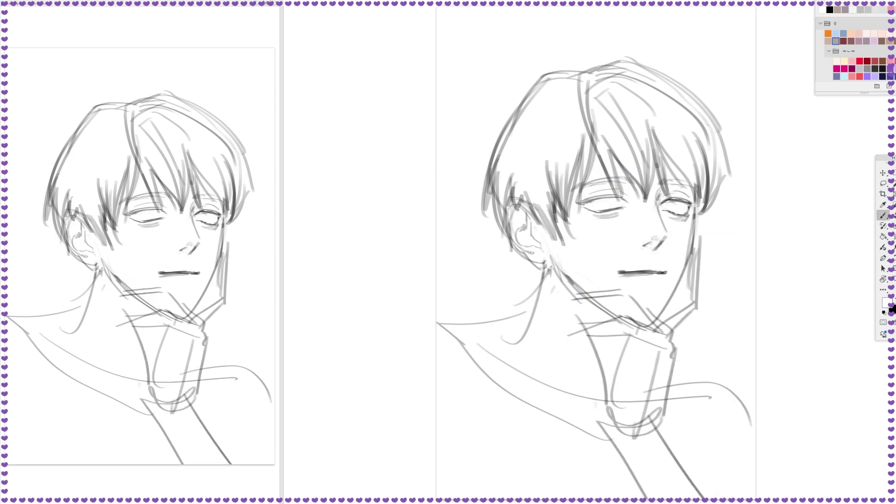
Darken the jawline and build up the outer contour of the hair at the back of the head.
{"action": "mouse_move", "coordinate": [555, 260]}
{"action": "left_mouse_down"}
{"action": "mouse_move", "coordinate": [653, 325]}
{"action": "mouse_move", "coordinate": [701, 240]}
{"action": "left_mouse_up"}
{"action": "left_click_drag", "start_coordinate": [548, 74], "coordinate": [495, 154]}
{"action": "left_click_drag", "start_coordinate": [537, 89], "coordinate": [486, 210]}
{"action": "key", "text": "x"}
{"action": "left_click_drag", "start_coordinate": [483, 234], "coordinate": [495, 140]}
{"action": "left_click_drag", "start_coordinate": [542, 74], "coordinate": [486, 182]}
{"action": "key", "text": "x"}
{"action": "left_click_drag", "start_coordinate": [526, 86], "coordinate": [481, 257]}
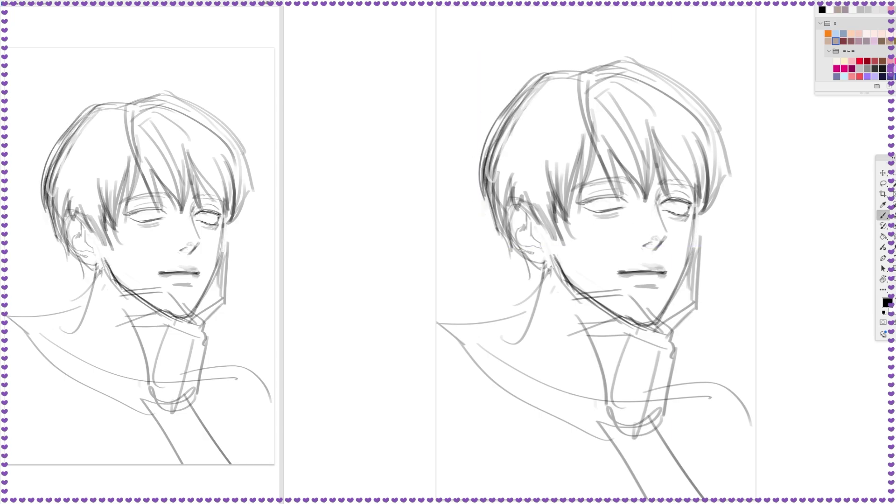
Add nape hair behind the ear and detail the crown and bangs with fine strands and grey shading.
{"action": "left_click_drag", "start_coordinate": [539, 238], "coordinate": [516, 320]}
{"action": "left_click_drag", "start_coordinate": [562, 262], "coordinate": [537, 327]}
{"action": "mouse_move", "coordinate": [583, 136]}
{"action": "left_mouse_down"}
{"action": "mouse_move", "coordinate": [542, 227]}
{"action": "mouse_move", "coordinate": [572, 212]}
{"action": "left_mouse_up"}
{"action": "left_click_drag", "start_coordinate": [600, 70], "coordinate": [560, 182]}
{"action": "mouse_move", "coordinate": [572, 89]}
{"action": "left_mouse_down"}
{"action": "mouse_move", "coordinate": [505, 205]}
{"action": "mouse_move", "coordinate": [621, 133]}
{"action": "mouse_move", "coordinate": [612, 201]}
{"action": "left_mouse_up"}
{"action": "left_click_drag", "start_coordinate": [597, 68], "coordinate": [644, 196]}
{"action": "mouse_move", "coordinate": [637, 85]}
{"action": "left_mouse_down"}
{"action": "mouse_move", "coordinate": [670, 196]}
{"action": "mouse_move", "coordinate": [684, 201]}
{"action": "left_mouse_up"}
{"action": "key", "text": "x"}
{"action": "left_click_drag", "start_coordinate": [656, 117], "coordinate": [673, 191]}
{"action": "left_click_drag", "start_coordinate": [609, 114], "coordinate": [633, 122]}
{"action": "left_click_drag", "start_coordinate": [607, 141], "coordinate": [618, 147]}
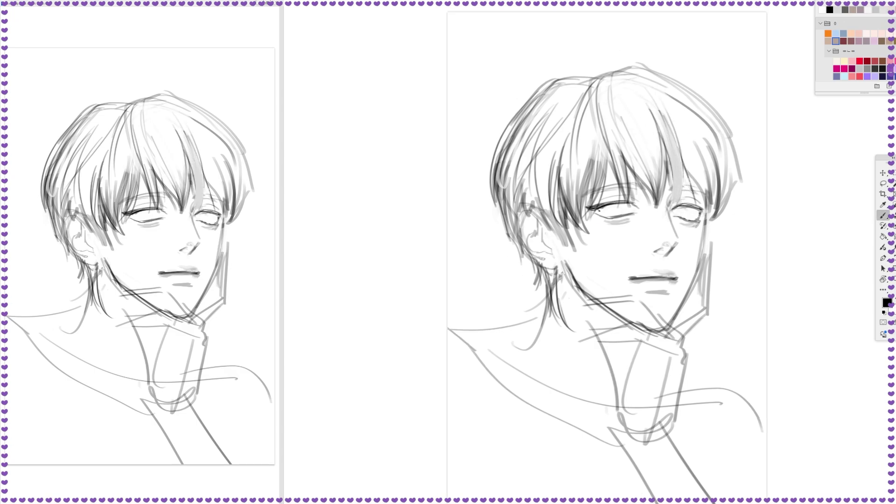
Draw the high collar edge around the neck with dark fold lines below the chin.
{"action": "mouse_move", "coordinate": [448, 322]}
{"action": "left_mouse_down"}
{"action": "mouse_move", "coordinate": [544, 290]}
{"action": "mouse_move", "coordinate": [652, 343]}
{"action": "left_mouse_up"}
{"action": "left_click_drag", "start_coordinate": [649, 345], "coordinate": [637, 397]}
{"action": "left_click_drag", "start_coordinate": [647, 369], "coordinate": [691, 438]}
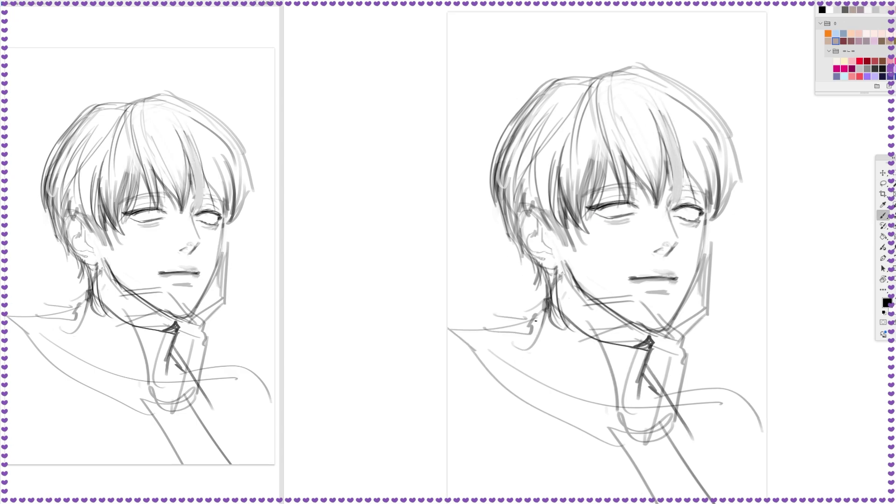
Sketch the jacket's shoulder, lapel and front lines in black, and fill the clothing with flat grey.
{"action": "left_click_drag", "start_coordinate": [456, 339], "coordinate": [490, 503]}
{"action": "left_click_drag", "start_coordinate": [471, 334], "coordinate": [512, 479]}
{"action": "left_click_drag", "start_coordinate": [547, 290], "coordinate": [566, 502]}
{"action": "left_click_drag", "start_coordinate": [492, 313], "coordinate": [465, 393]}
{"action": "left_click_drag", "start_coordinate": [464, 393], "coordinate": [557, 438]}
{"action": "left_click_drag", "start_coordinate": [462, 432], "coordinate": [560, 449]}
{"action": "left_click_drag", "start_coordinate": [467, 441], "coordinate": [532, 501]}
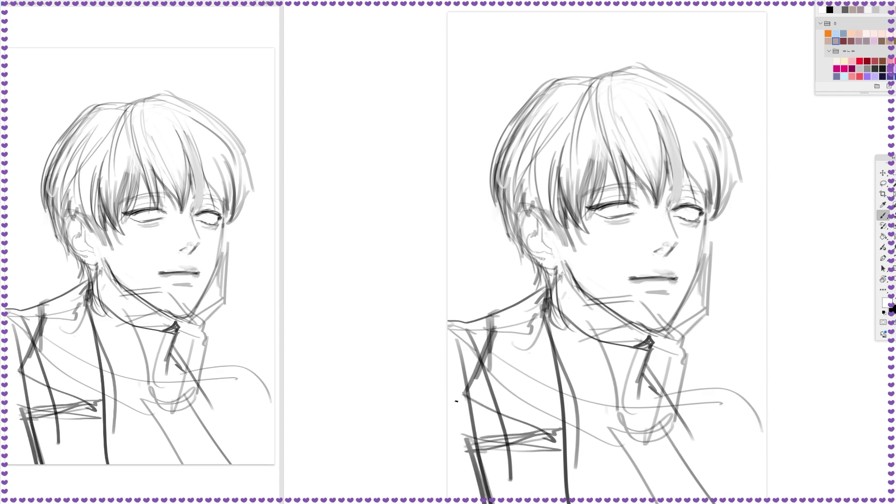
{"action": "mouse_move", "coordinate": [449, 502]}
{"action": "left_mouse_down"}
{"action": "mouse_move", "coordinate": [584, 500]}
{"action": "mouse_move", "coordinate": [761, 393]}
{"action": "left_mouse_up"}
Draw the bent fingers beneath the chin with dark outlines and clean up the rough guide lines around them.
{"action": "left_click_drag", "start_coordinate": [590, 309], "coordinate": [658, 330]}
{"action": "left_click_drag", "start_coordinate": [584, 312], "coordinate": [634, 317]}
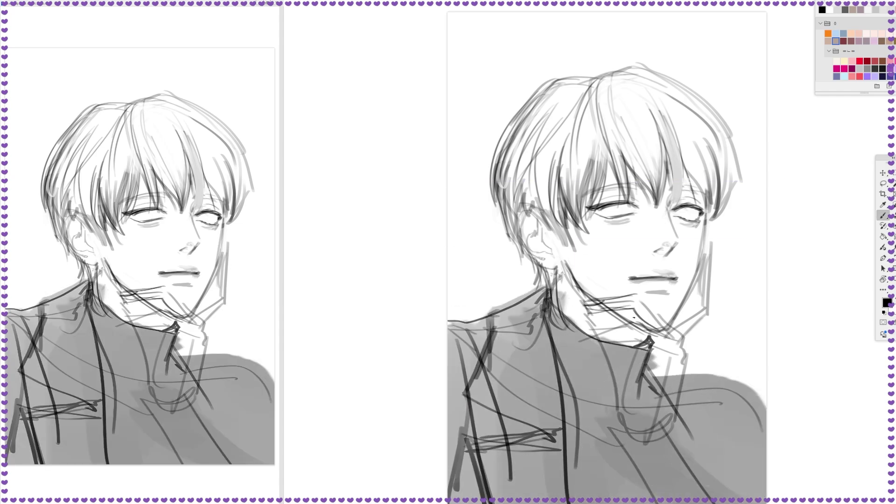
{"action": "mouse_move", "coordinate": [608, 354]}
{"action": "left_mouse_down"}
{"action": "mouse_move", "coordinate": [681, 334]}
{"action": "mouse_move", "coordinate": [673, 329]}
{"action": "left_mouse_up"}
{"action": "left_click_drag", "start_coordinate": [584, 304], "coordinate": [639, 301]}
{"action": "left_click_drag", "start_coordinate": [586, 322], "coordinate": [682, 341]}
{"action": "left_click_drag", "start_coordinate": [644, 297], "coordinate": [689, 340]}
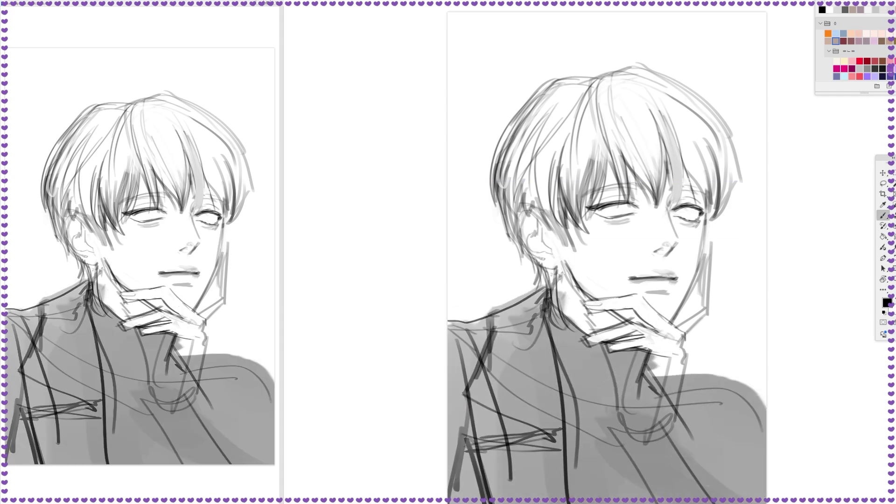
Outline the bent thumb against the cheek and paint the wrist area white over the grey clothing.
{"action": "left_click_drag", "start_coordinate": [709, 243], "coordinate": [703, 322]}
{"action": "left_click_drag", "start_coordinate": [697, 268], "coordinate": [710, 311]}
{"action": "left_click_drag", "start_coordinate": [666, 358], "coordinate": [657, 410]}
{"action": "mouse_move", "coordinate": [665, 377]}
{"action": "left_mouse_down"}
{"action": "mouse_move", "coordinate": [653, 416]}
{"action": "mouse_move", "coordinate": [635, 426]}
{"action": "left_mouse_up"}
{"action": "left_click_drag", "start_coordinate": [674, 397], "coordinate": [687, 341]}
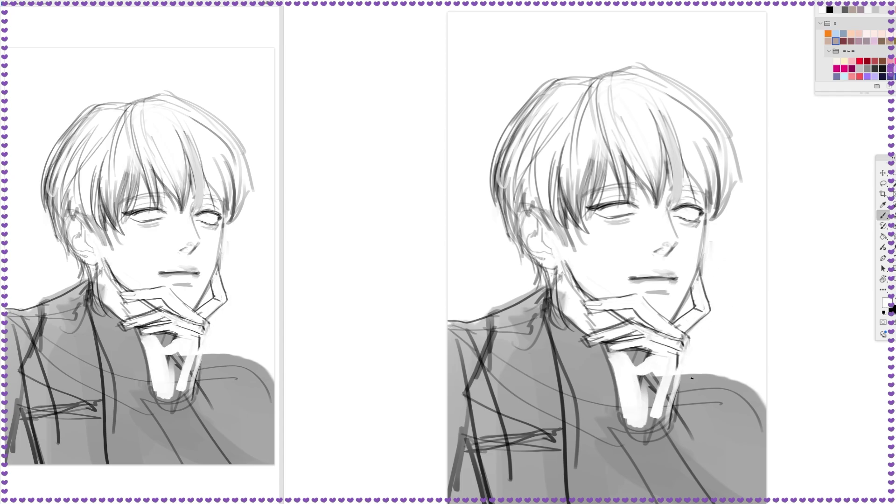
Complete the back of the hand and paint a white forearm running down across the clothing.
{"action": "mouse_move", "coordinate": [663, 416]}
{"action": "left_mouse_down"}
{"action": "mouse_move", "coordinate": [637, 369]}
{"action": "mouse_move", "coordinate": [672, 427]}
{"action": "left_mouse_up"}
{"action": "mouse_move", "coordinate": [632, 366]}
{"action": "left_mouse_down"}
{"action": "mouse_move", "coordinate": [651, 355]}
{"action": "mouse_move", "coordinate": [667, 360]}
{"action": "mouse_move", "coordinate": [632, 408]}
{"action": "mouse_move", "coordinate": [642, 399]}
{"action": "left_mouse_up"}
{"action": "mouse_move", "coordinate": [633, 432]}
{"action": "left_mouse_down"}
{"action": "mouse_move", "coordinate": [677, 502]}
{"action": "mouse_move", "coordinate": [647, 434]}
{"action": "mouse_move", "coordinate": [668, 495]}
{"action": "left_mouse_up"}
Rotate and shift the drawn hand and forearm so they fit beneath the man's chin.
{"action": "key", "text": "ctrl+t"}
{"action": "mouse_move", "coordinate": [673, 308]}
{"action": "left_mouse_down"}
{"action": "mouse_move", "coordinate": [670, 321]}
{"action": "mouse_move", "coordinate": [718, 264]}
{"action": "left_mouse_up"}
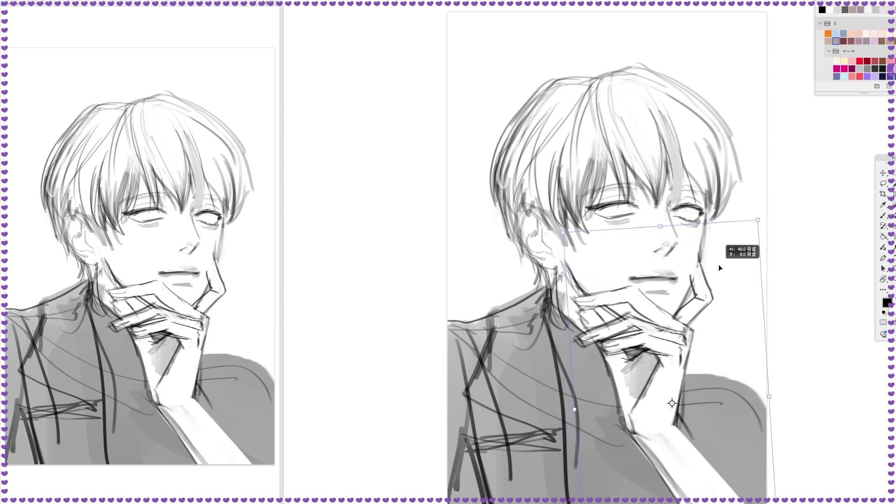
{"action": "key", "text": "Return"}
{"action": "key", "text": "b"}
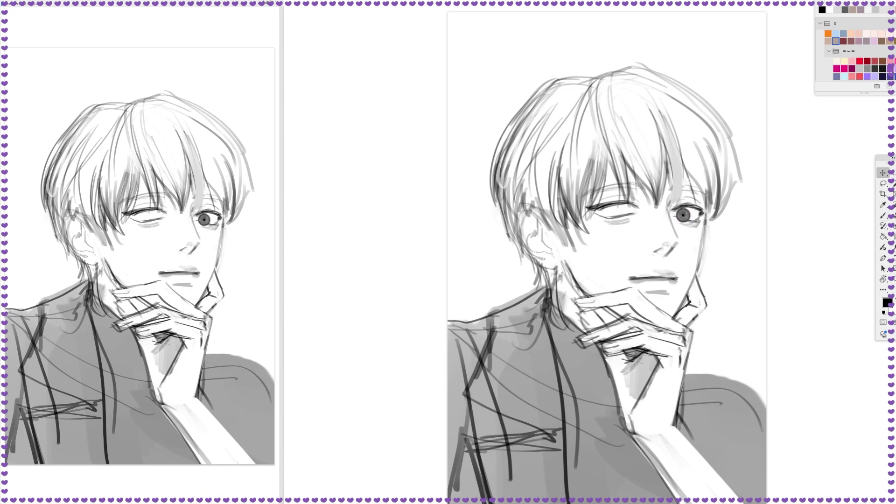
Copy the dark iris into the man's other eye and fit it between the eyelids.
{"action": "key", "text": "v"}
{"action": "left_click_drag", "start_coordinate": [629, 150], "coordinate": [626, 147]}
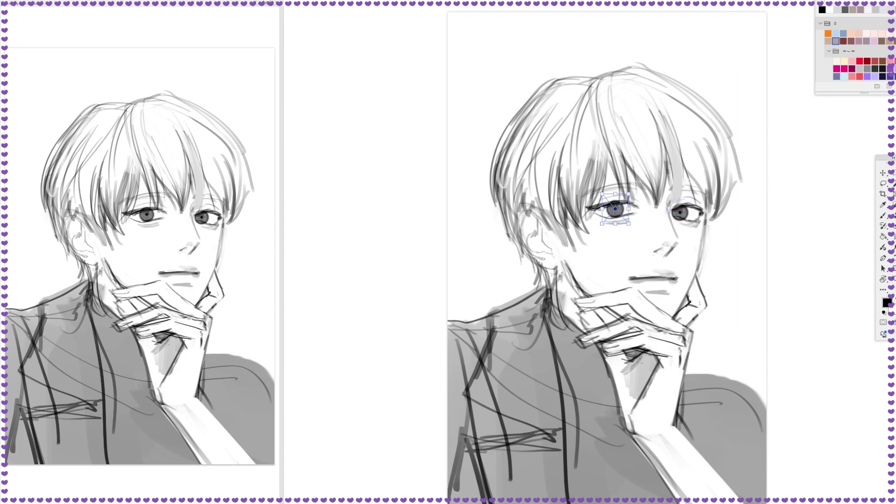
{"action": "left_click_drag", "start_coordinate": [671, 116], "coordinate": [659, 110]}
{"action": "key", "text": "Return"}
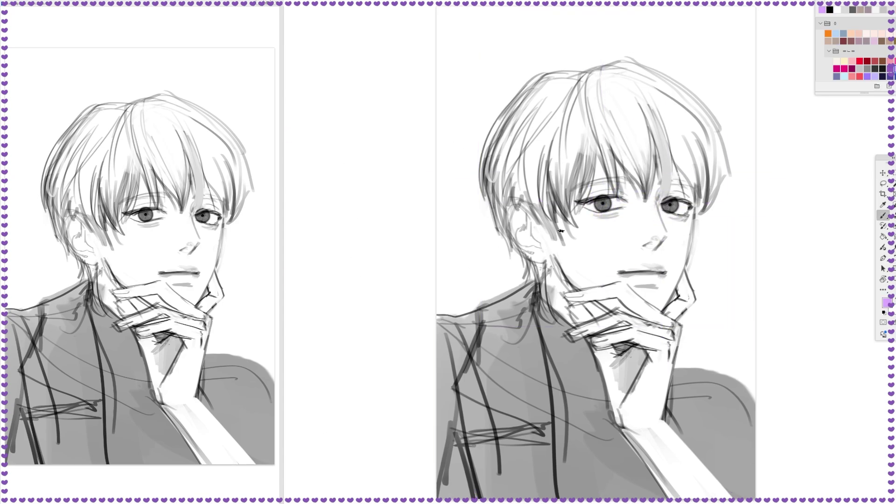
Block in the face and ear with light purple, clear that colour to white, and paint both irises purple.
{"action": "mouse_move", "coordinate": [607, 154]}
{"action": "left_mouse_down"}
{"action": "mouse_move", "coordinate": [631, 243]}
{"action": "mouse_move", "coordinate": [597, 140]}
{"action": "mouse_move", "coordinate": [614, 200]}
{"action": "left_mouse_up"}
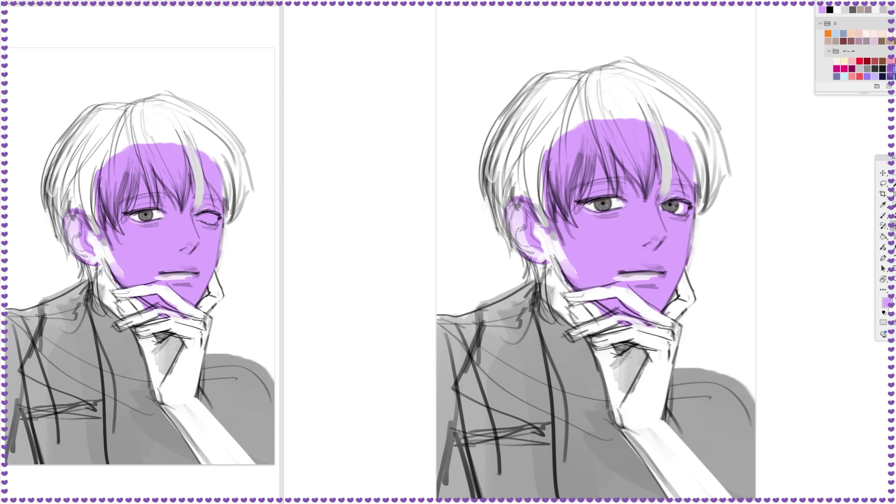
{"action": "key", "text": "Delete"}
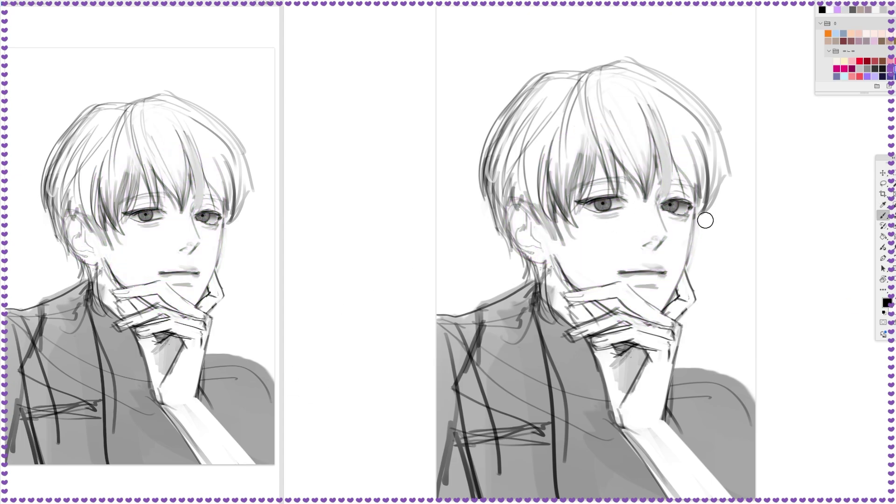
{"action": "left_click_drag", "start_coordinate": [706, 220], "coordinate": [602, 204]}
{"action": "key", "text": "x"}
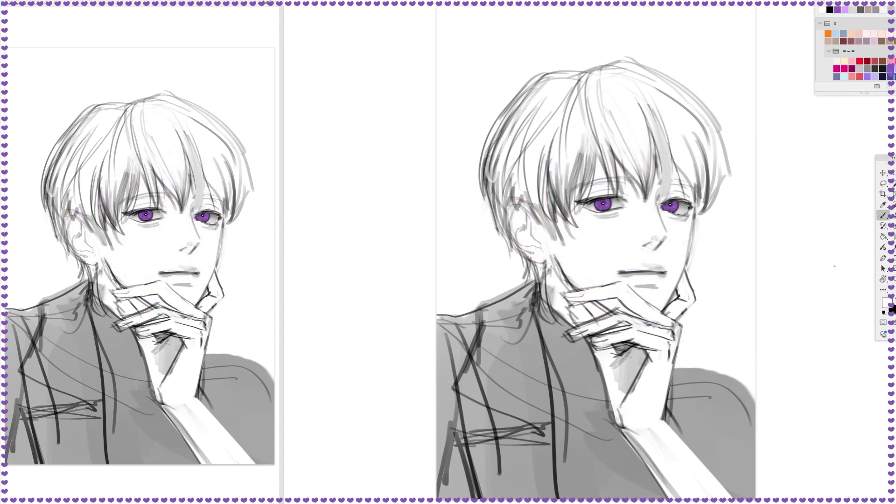
{"action": "key", "text": "x"}
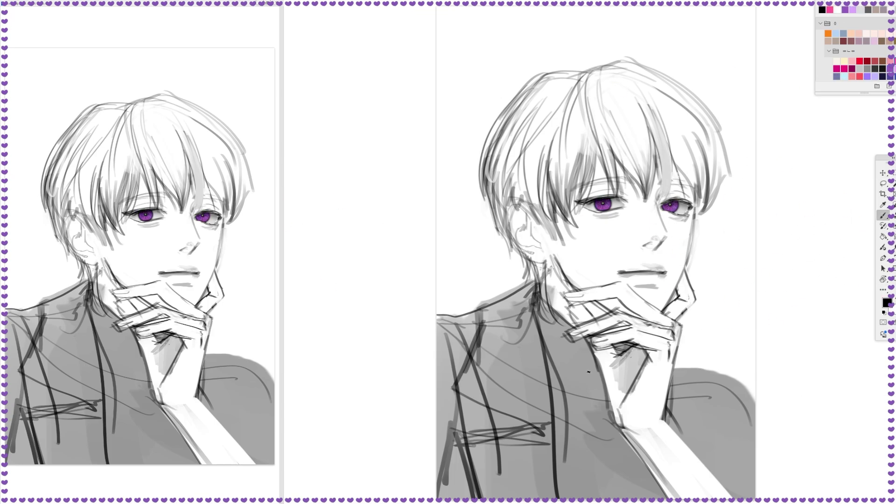
Paint a dark grey sleeve with a black cuff over the forearm and darken the jacket to match.
{"action": "mouse_move", "coordinate": [595, 364]}
{"action": "left_mouse_down"}
{"action": "mouse_move", "coordinate": [620, 369]}
{"action": "mouse_move", "coordinate": [663, 490]}
{"action": "left_mouse_up"}
{"action": "left_click_drag", "start_coordinate": [607, 411], "coordinate": [729, 495]}
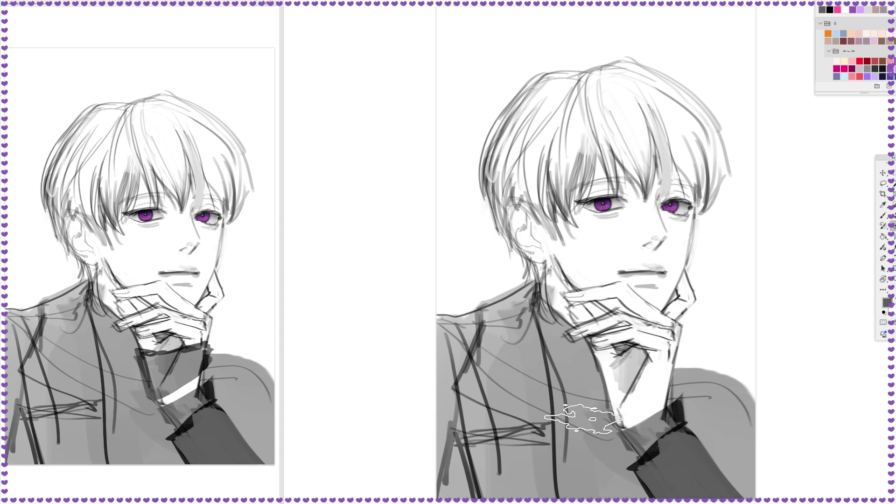
{"action": "left_click_drag", "start_coordinate": [625, 411], "coordinate": [677, 402]}
{"action": "left_click", "coordinate": [496, 275]}
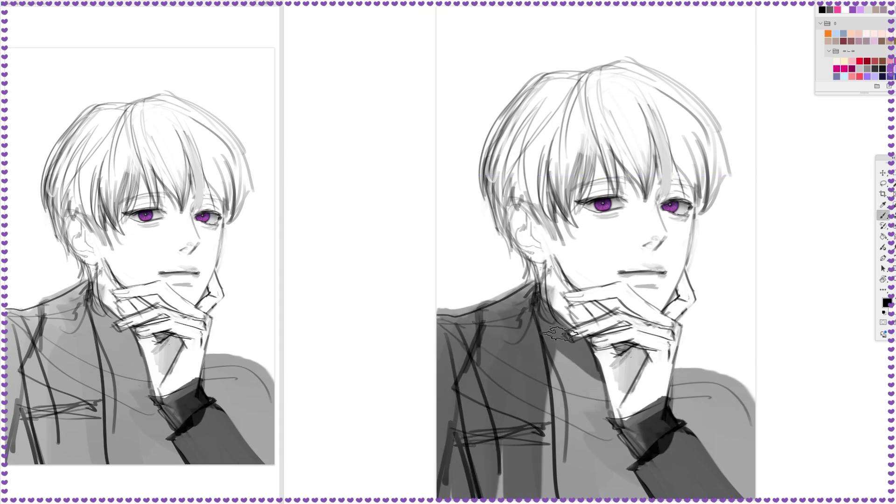
Enlarge the man's whole figure so it fills more of the canvas.
{"action": "key", "text": "ctrl+t"}
{"action": "mouse_move", "coordinate": [602, 236]}
{"action": "left_mouse_down"}
{"action": "mouse_move", "coordinate": [500, 131]}
{"action": "mouse_move", "coordinate": [607, 46]}
{"action": "left_mouse_up"}
{"action": "key", "text": "Return"}
Add soft pink blush to the man's cheeks, nose, ear and lips, with deeper red accents.
{"action": "key", "text": "l"}
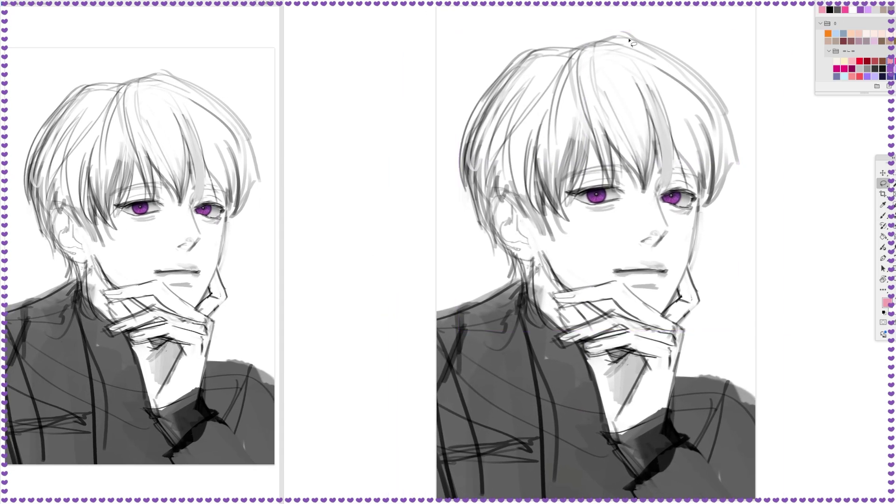
{"action": "mouse_move", "coordinate": [610, 195]}
{"action": "left_mouse_down"}
{"action": "mouse_move", "coordinate": [644, 275]}
{"action": "mouse_move", "coordinate": [584, 201]}
{"action": "mouse_move", "coordinate": [516, 294]}
{"action": "left_mouse_up"}
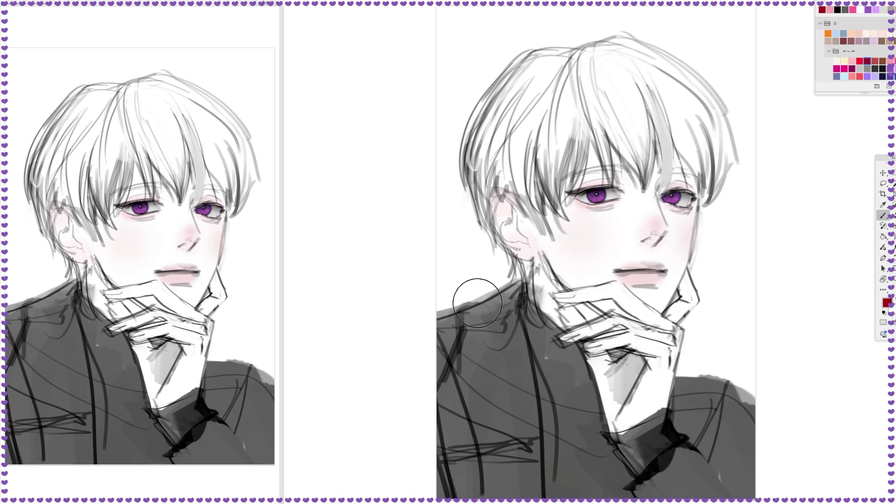
{"action": "left_click", "coordinate": [867, 61]}
{"action": "key", "text": "v"}
{"action": "key", "text": "d"}
Mirror the canvas and correct the contour of the far cheek and the placement of the far eye.
{"action": "key", "text": "ctrl+shift+h"}
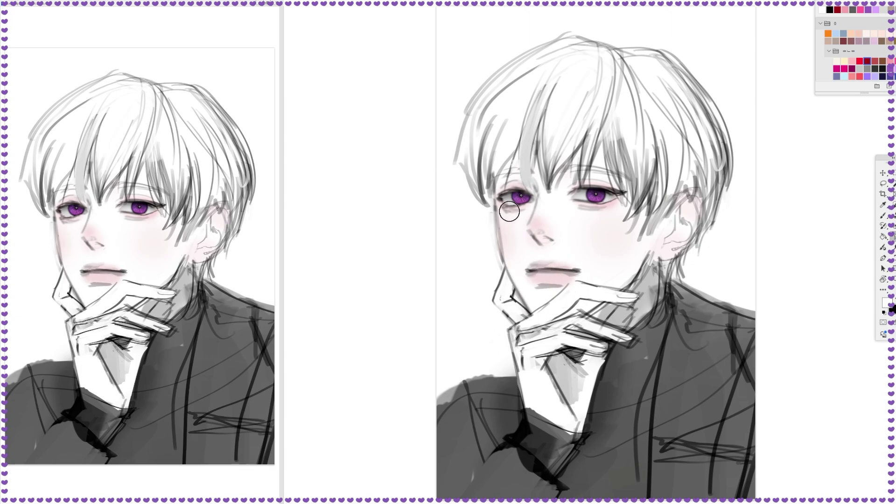
{"action": "key", "text": "b"}
{"action": "left_click_drag", "start_coordinate": [499, 187], "coordinate": [502, 266]}
{"action": "left_click_drag", "start_coordinate": [502, 233], "coordinate": [532, 313]}
{"action": "key", "text": "v"}
{"action": "left_click_drag", "start_coordinate": [534, 215], "coordinate": [426, 241]}
{"action": "key", "text": "b"}
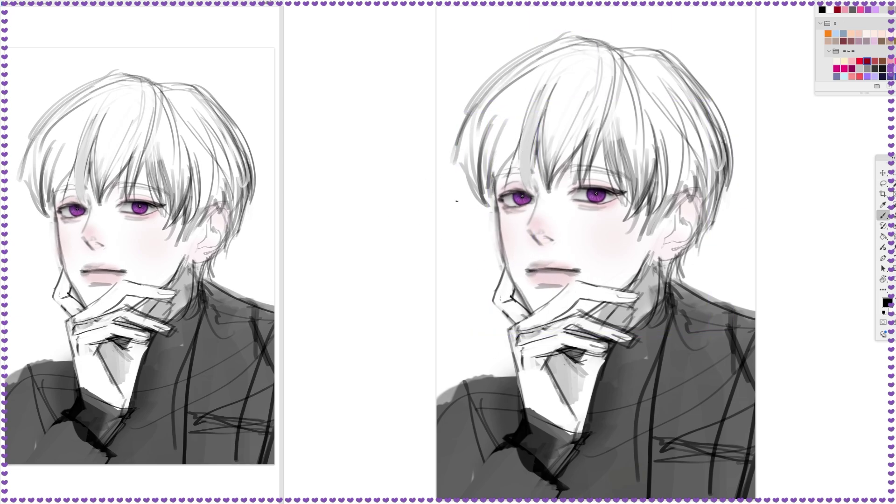
Draw extra dark strands along the outer side of the man's hair and mirror the canvas back.
{"action": "left_click_drag", "start_coordinate": [537, 53], "coordinate": [450, 159]}
{"action": "left_click_drag", "start_coordinate": [513, 70], "coordinate": [462, 154]}
{"action": "left_click_drag", "start_coordinate": [533, 93], "coordinate": [502, 187]}
{"action": "left_click_drag", "start_coordinate": [502, 147], "coordinate": [492, 215]}
{"action": "key", "text": "ctrl+shift+h"}
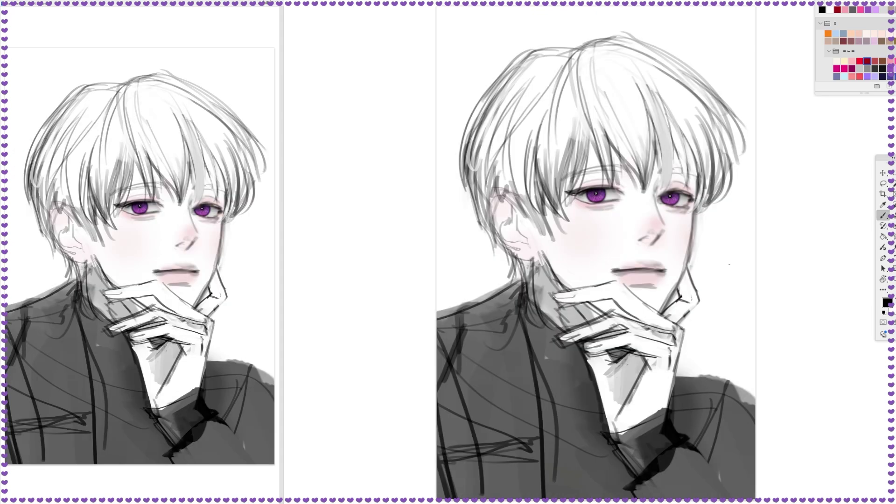
Refine the man's nose bridge, far eyebrow and eye shading with small strokes in sampled greys.
{"action": "key", "text": "b"}
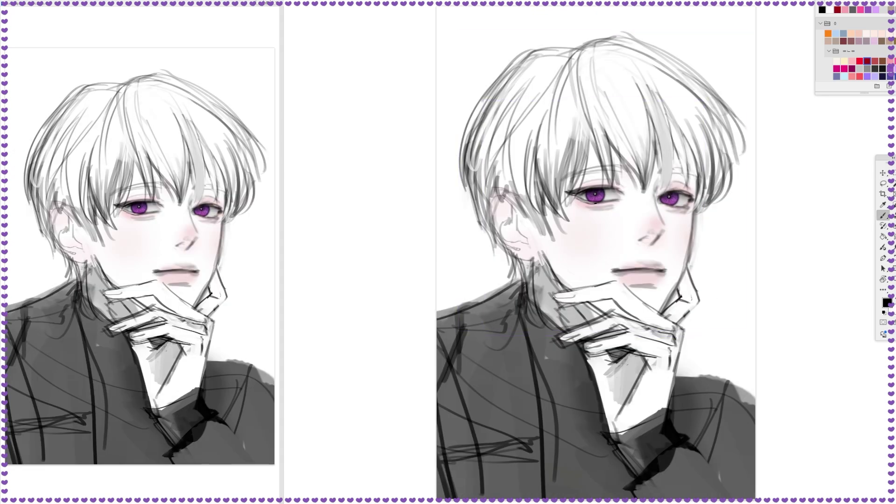
{"action": "left_click", "coordinate": [681, 224], "text": "alt"}
{"action": "left_click", "coordinate": [681, 207], "text": "alt"}
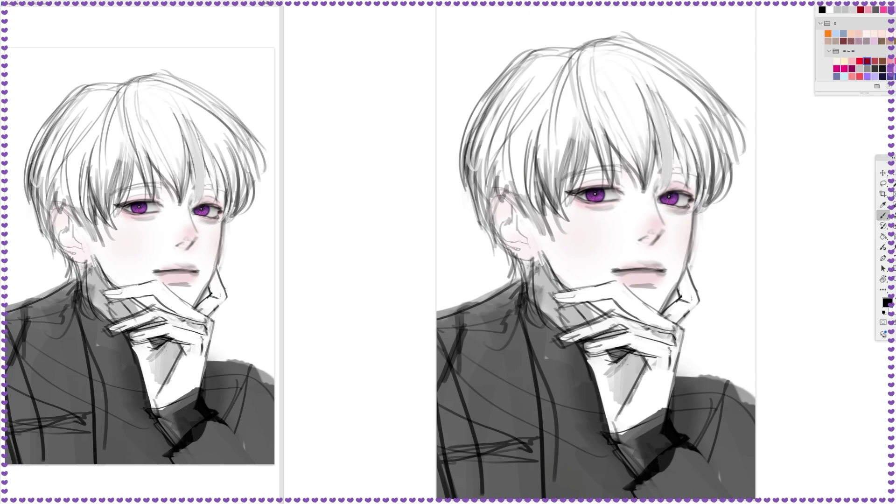
{"action": "key", "text": "ctrl"}
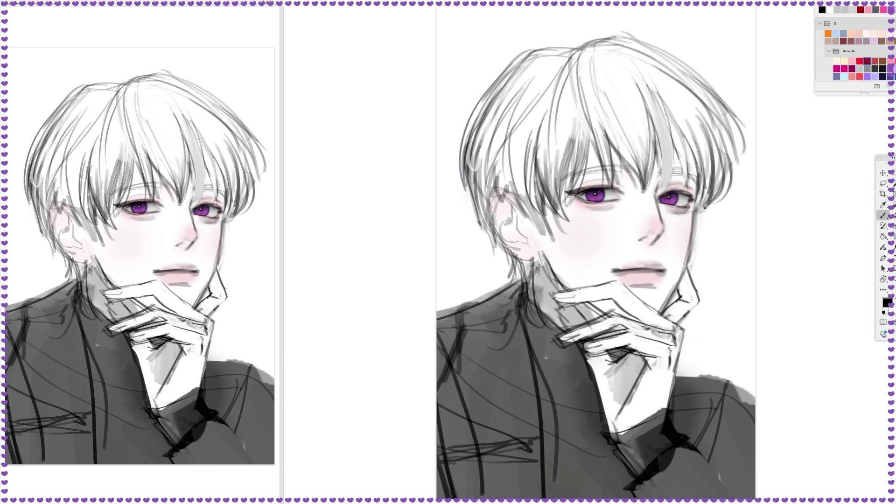
{"action": "left_click_drag", "start_coordinate": [699, 200], "coordinate": [686, 136]}
{"action": "key", "text": "ctrl+z"}
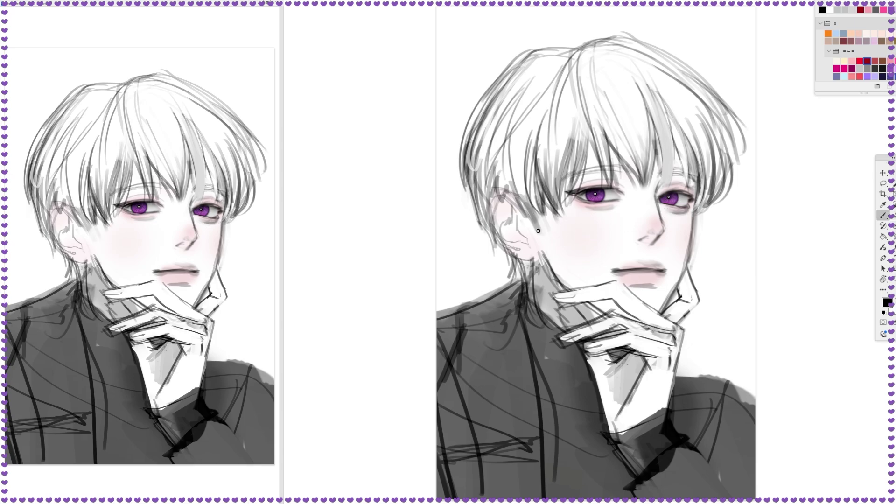
{"action": "key", "text": "j"}
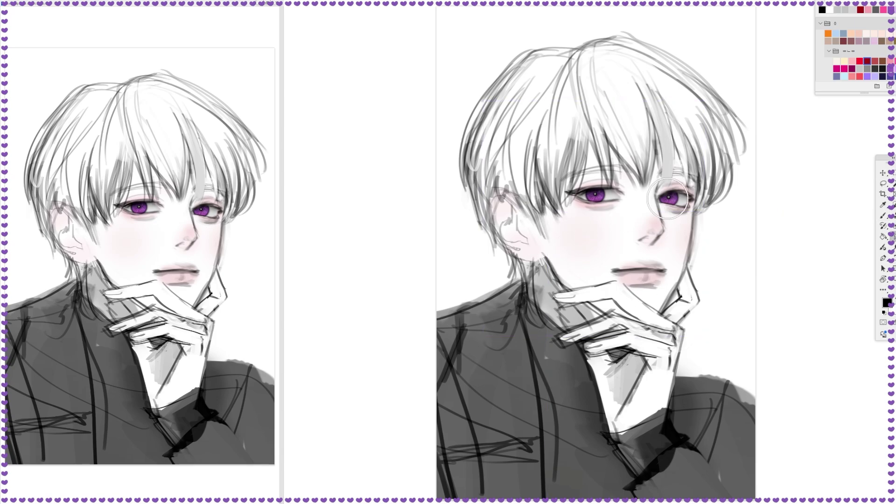
{"action": "key", "text": "x"}
{"action": "key", "text": "b"}
{"action": "left_click", "coordinate": [666, 198]}
Resize and reposition the woman's and man's portraits side by side so their heads touch.
{"action": "key", "text": "ctrl+minus"}
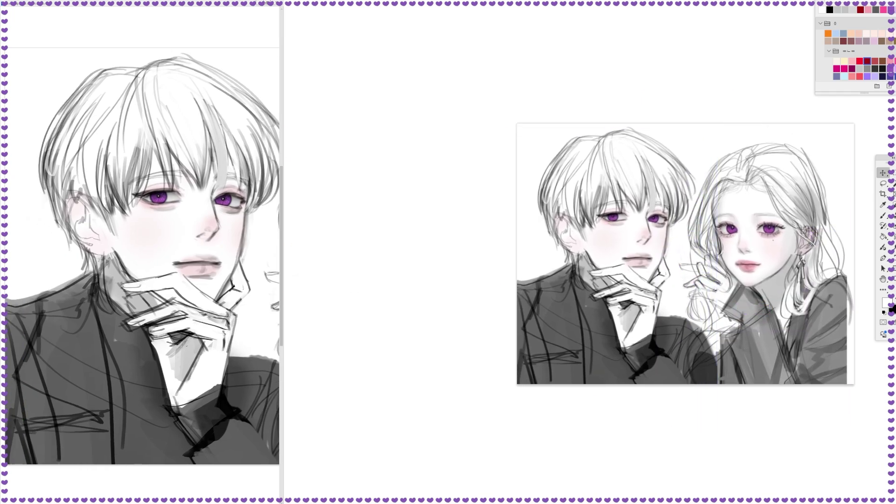
{"action": "key", "text": "ctrl+t"}
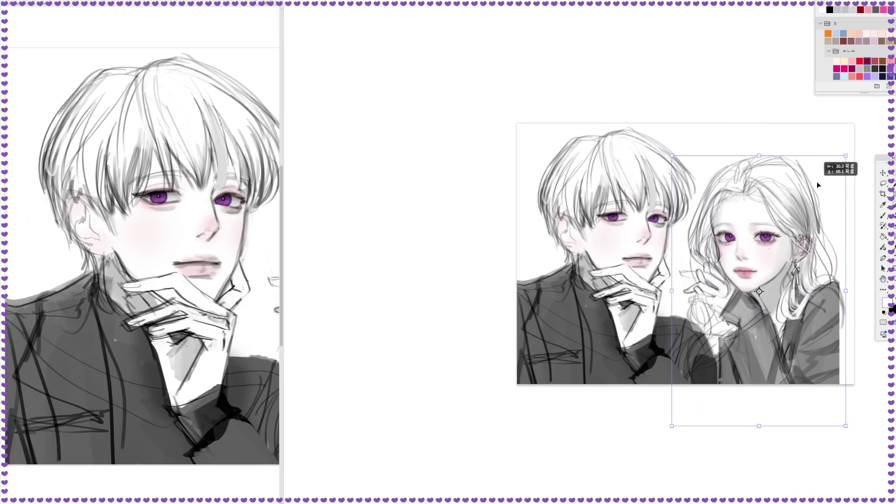
{"action": "left_click_drag", "start_coordinate": [831, 170], "coordinate": [850, 147]}
{"action": "key", "text": "Return"}
{"action": "key", "text": "ctrl+t"}
{"action": "left_click_drag", "start_coordinate": [704, 124], "coordinate": [732, 126]}
{"action": "key", "text": "Return"}
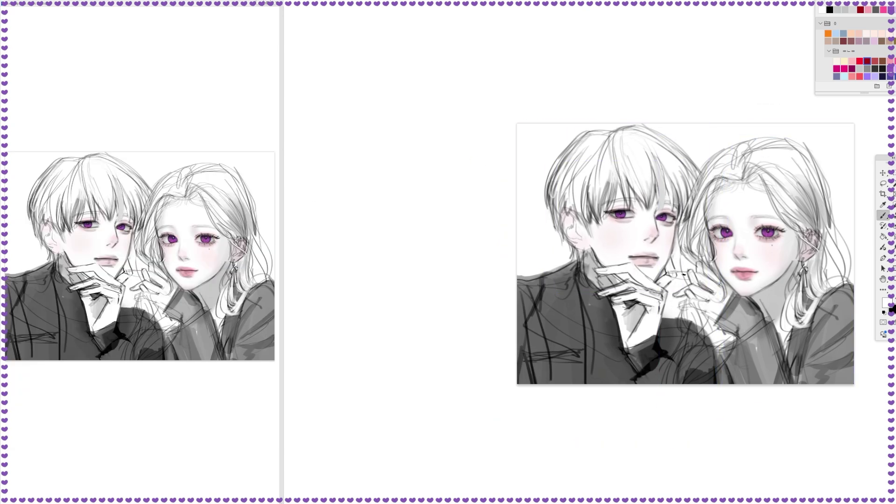
Paint white behind the woman's hair where it overlaps the man, and add grey strands beside her face.
{"action": "left_click_drag", "start_coordinate": [694, 330], "coordinate": [717, 463]}
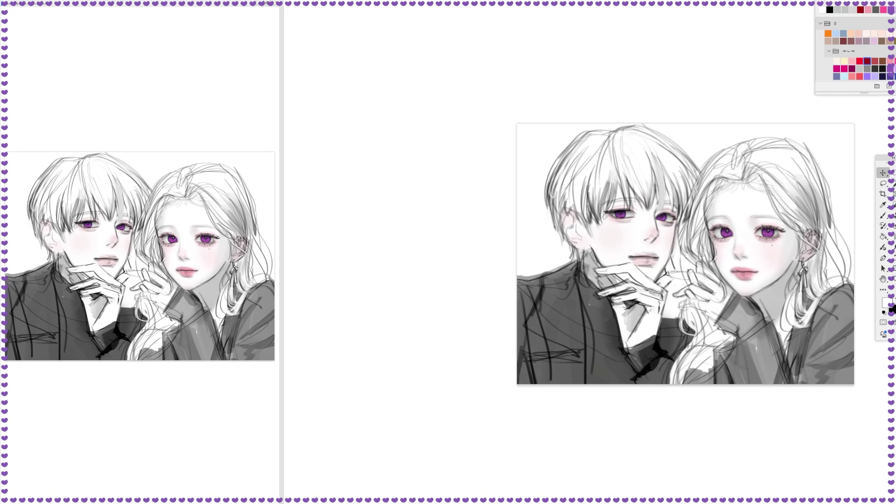
{"action": "left_click_drag", "start_coordinate": [687, 179], "coordinate": [700, 252]}
{"action": "scroll", "coordinate": [806, 181], "scroll_direction": "up", "scroll_amount": 2}
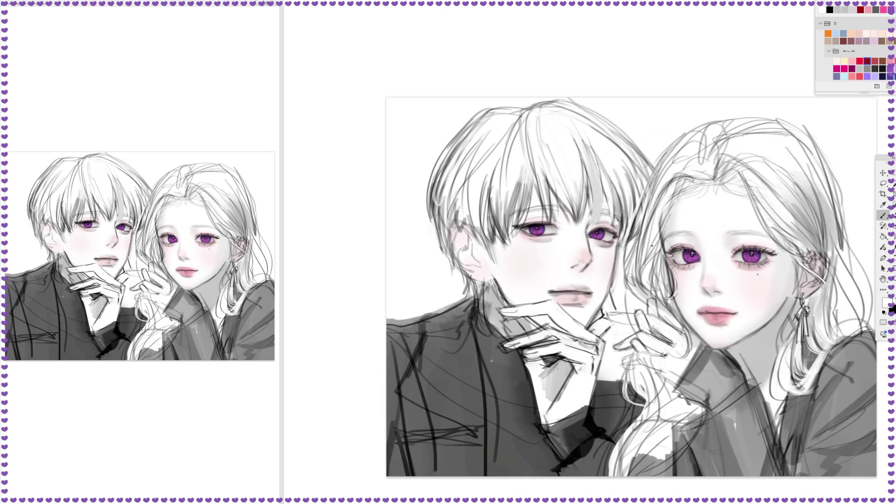
{"action": "left_click_drag", "start_coordinate": [667, 181], "coordinate": [660, 241]}
{"action": "key", "text": "x"}
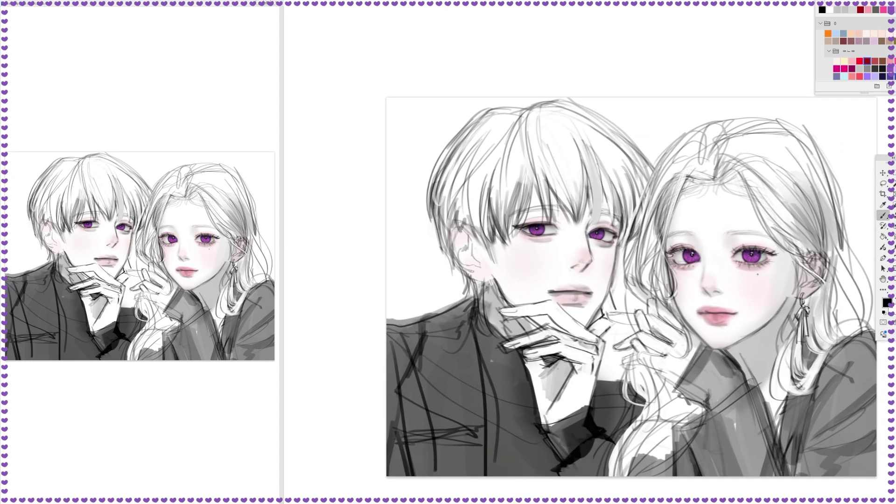
{"action": "mouse_move", "coordinate": [689, 174]}
{"action": "left_mouse_down"}
{"action": "mouse_move", "coordinate": [652, 210]}
{"action": "mouse_move", "coordinate": [642, 256]}
{"action": "left_mouse_up"}
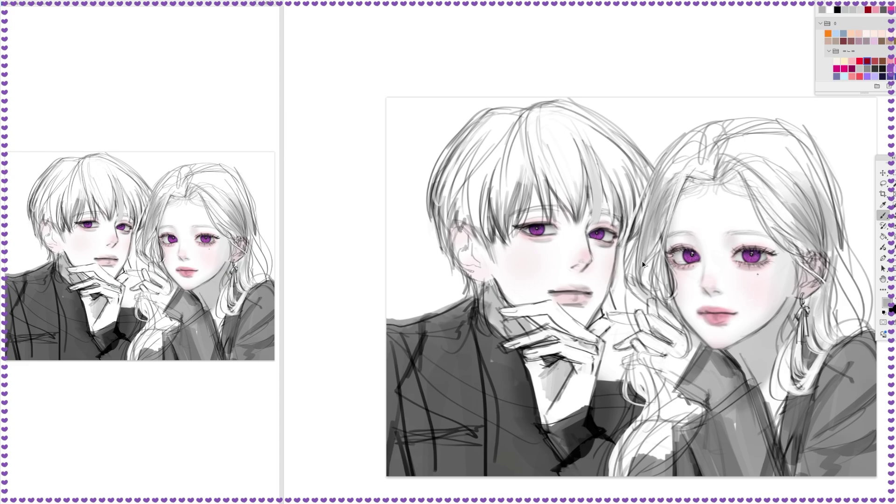
Touch up the lash line and outer corner of the man's near eye with small dark strokes.
{"action": "key", "text": "k"}
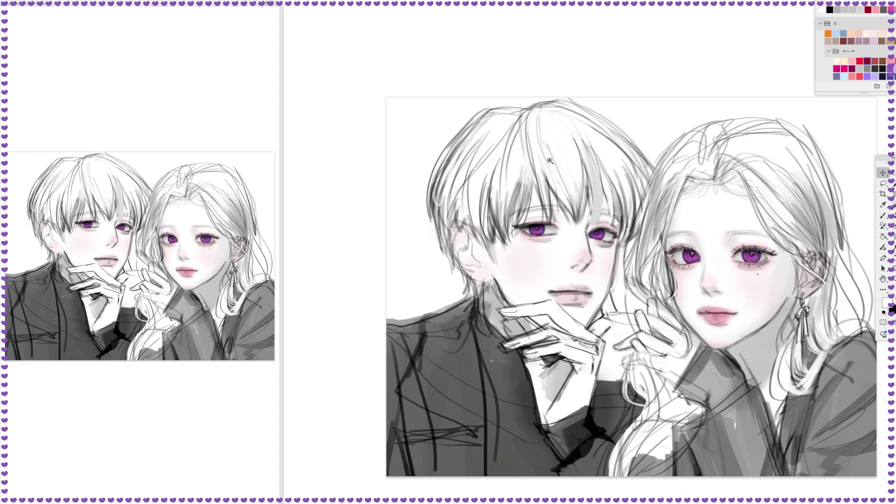
{"action": "key", "text": "b"}
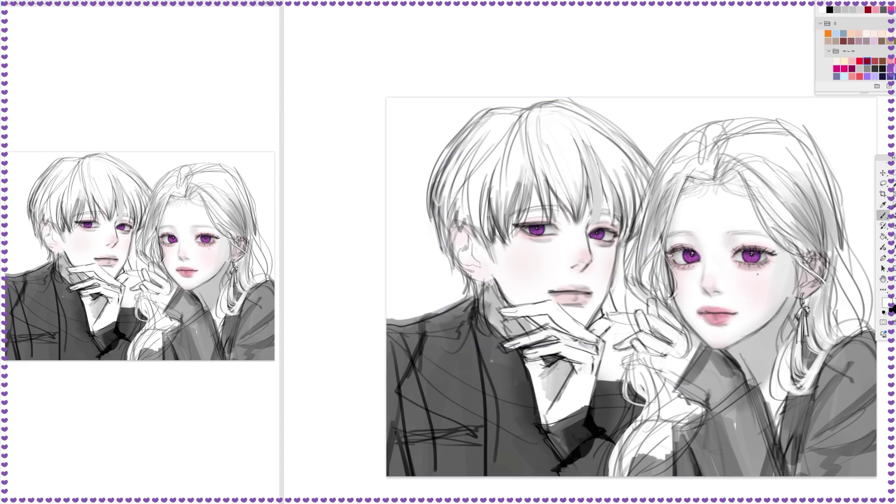
{"action": "key", "text": "x"}
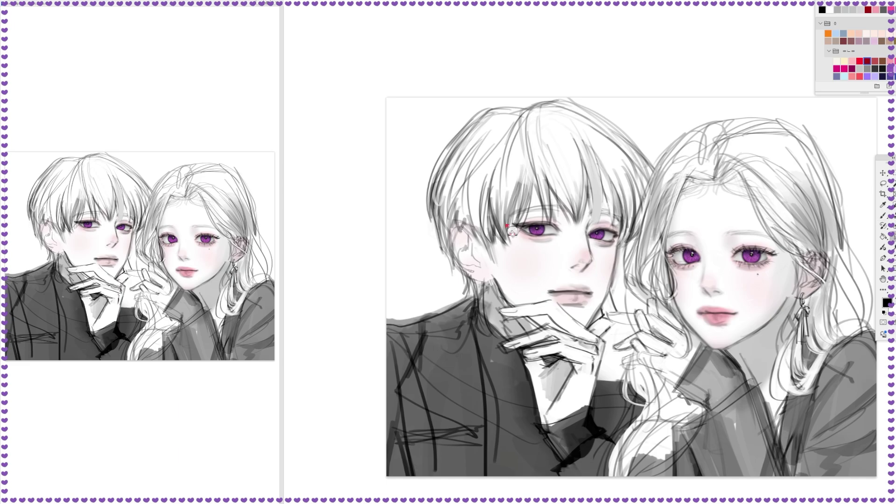
{"action": "left_click", "coordinate": [532, 241]}
{"action": "key", "text": "b"}
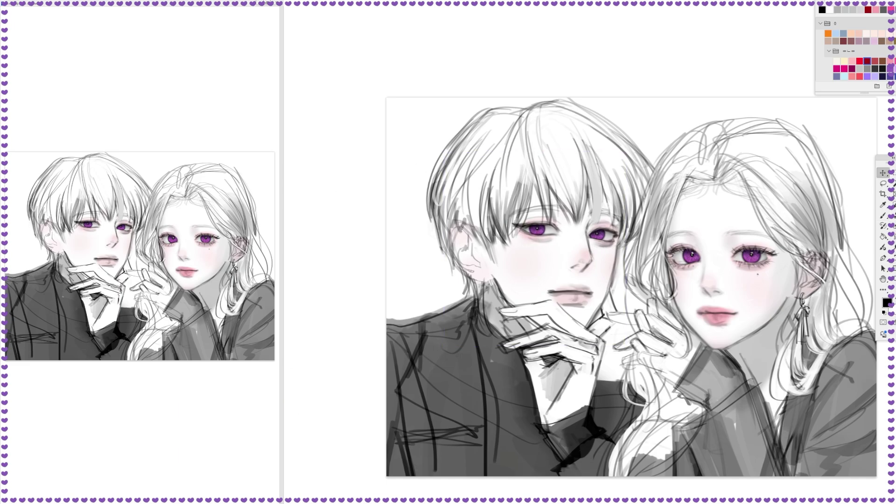
Move the woman's portrait slightly lower so her head sits below the man's.
{"action": "key", "text": "Down"}
{"action": "key", "text": "Down"}
{"action": "key", "text": "Down"}
{"action": "key", "text": "Down"}
{"action": "key", "text": "Down"}
{"action": "key", "text": "Down"}
{"action": "key", "text": "Down"}
{"action": "key", "text": "Down"}
{"action": "key", "text": "Down"}
{"action": "key", "text": "Down"}
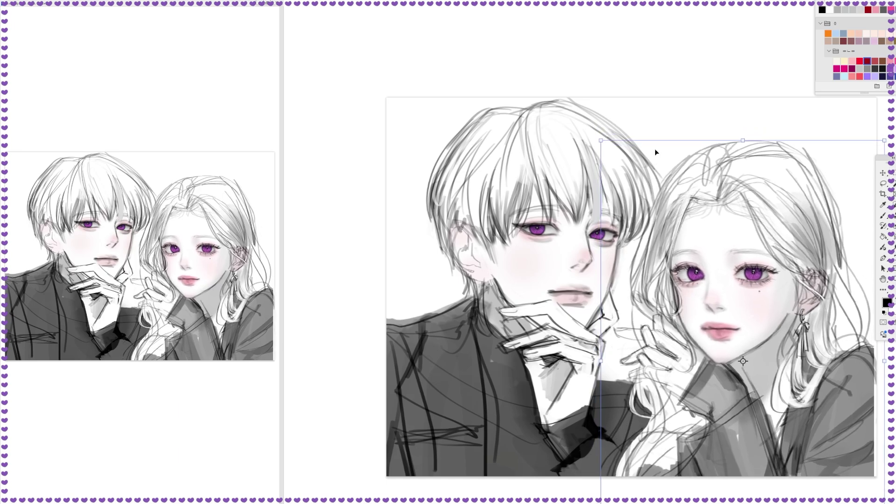
Lasso the man's hair from the fringe tips up to the crown, and release the selection.
{"action": "scroll", "coordinate": [588, 252], "scroll_direction": "up", "scroll_amount": 1}
{"action": "key", "text": "b"}
{"action": "key", "text": "x"}
{"action": "key", "text": "l"}
{"action": "mouse_move", "coordinate": [350, 207]}
{"action": "left_mouse_down"}
{"action": "mouse_move", "coordinate": [392, 171]}
{"action": "mouse_move", "coordinate": [439, 205]}
{"action": "left_mouse_up"}
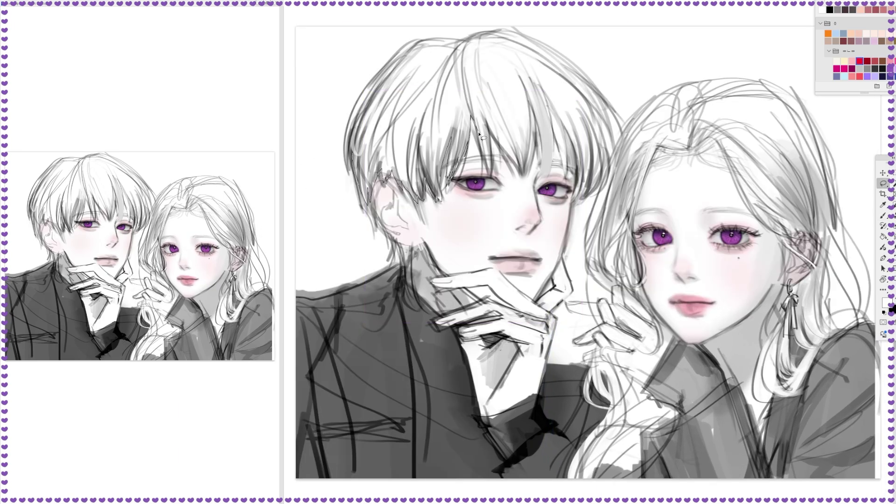
{"action": "mouse_move", "coordinate": [481, 135]}
{"action": "left_mouse_down"}
{"action": "mouse_move", "coordinate": [419, 46]}
{"action": "mouse_move", "coordinate": [493, 65]}
{"action": "mouse_move", "coordinate": [509, 55]}
{"action": "mouse_move", "coordinate": [574, 166]}
{"action": "left_mouse_up"}
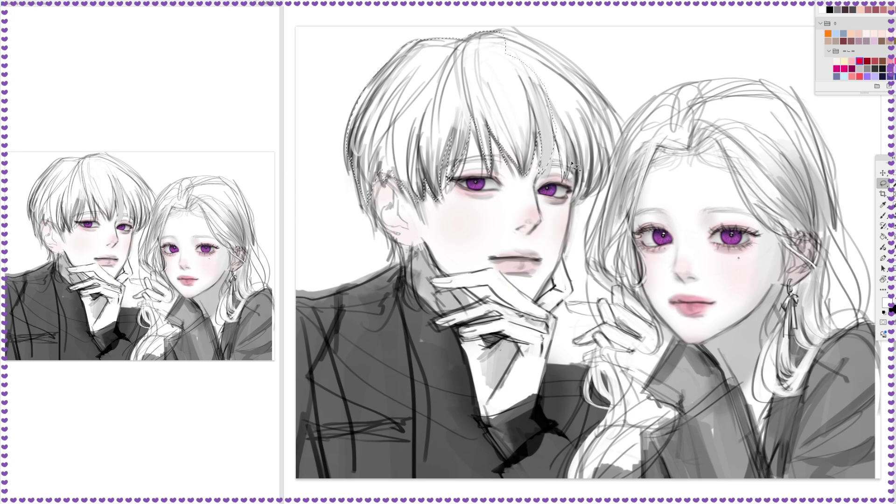
{"action": "key", "text": "ctrl+d"}
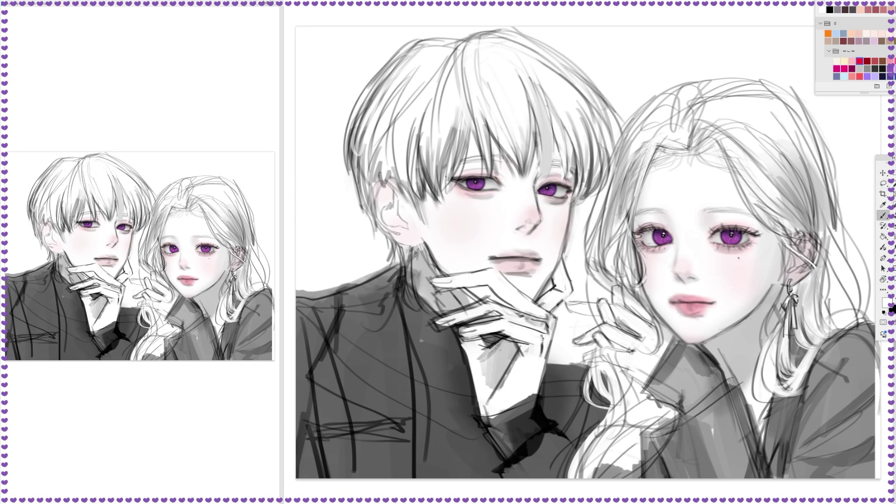
Paint the man's hair solid black from the crown down to the fringe and around the near side.
{"action": "key", "text": "b"}
{"action": "key", "text": "x"}
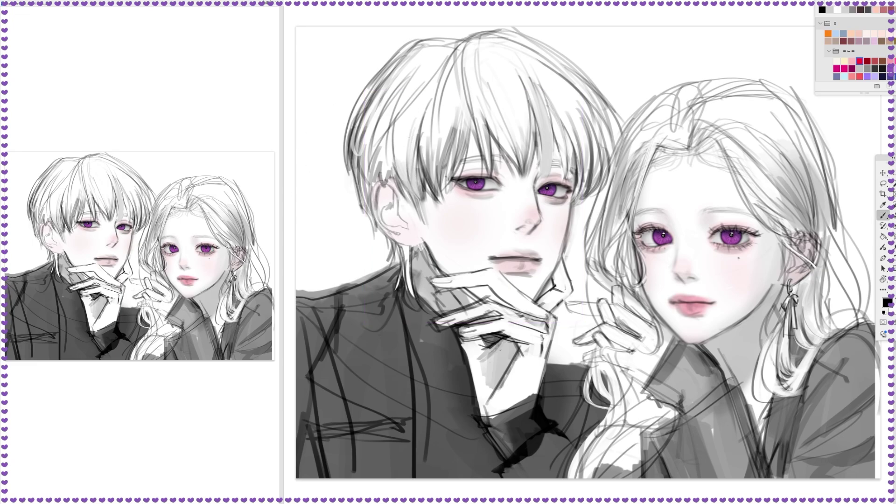
{"action": "key", "text": "x"}
{"action": "key", "text": "x"}
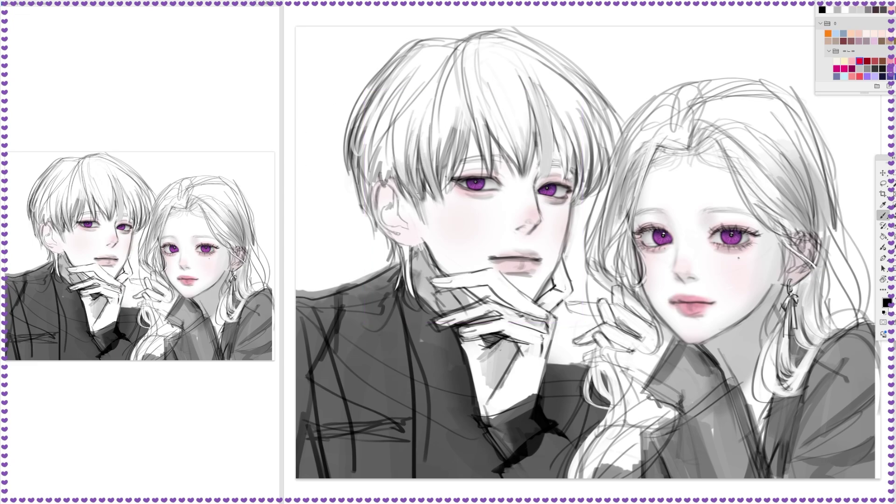
{"action": "left_click_drag", "start_coordinate": [607, 117], "coordinate": [355, 117]}
{"action": "left_click_drag", "start_coordinate": [347, 158], "coordinate": [358, 101]}
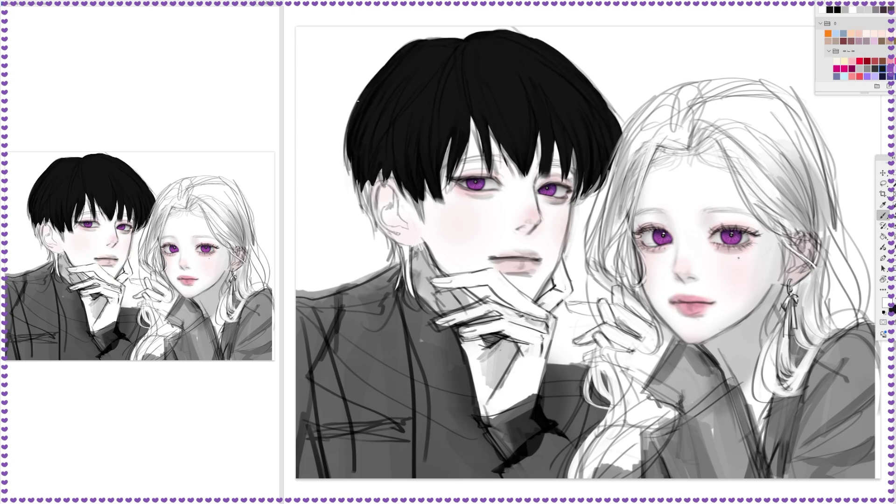
Add pointed black fringe tips across the man's forehead and fill the hair behind his ear down to the nape.
{"action": "left_click_drag", "start_coordinate": [460, 177], "coordinate": [480, 141]}
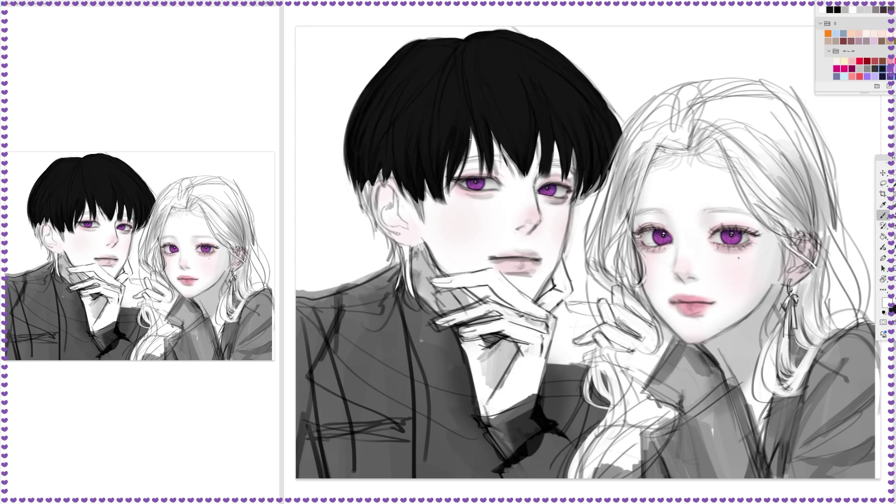
{"action": "left_click_drag", "start_coordinate": [521, 174], "coordinate": [544, 140]}
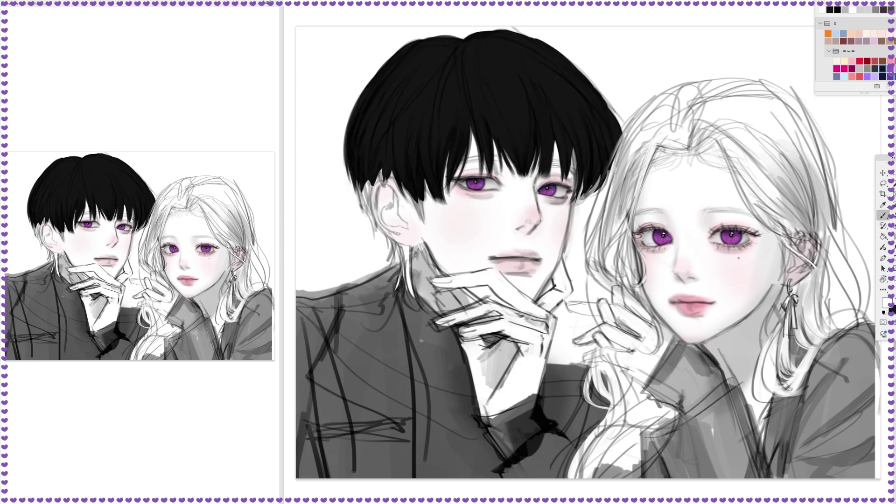
{"action": "left_click_drag", "start_coordinate": [574, 187], "coordinate": [567, 149]}
{"action": "left_click_drag", "start_coordinate": [579, 208], "coordinate": [596, 178]}
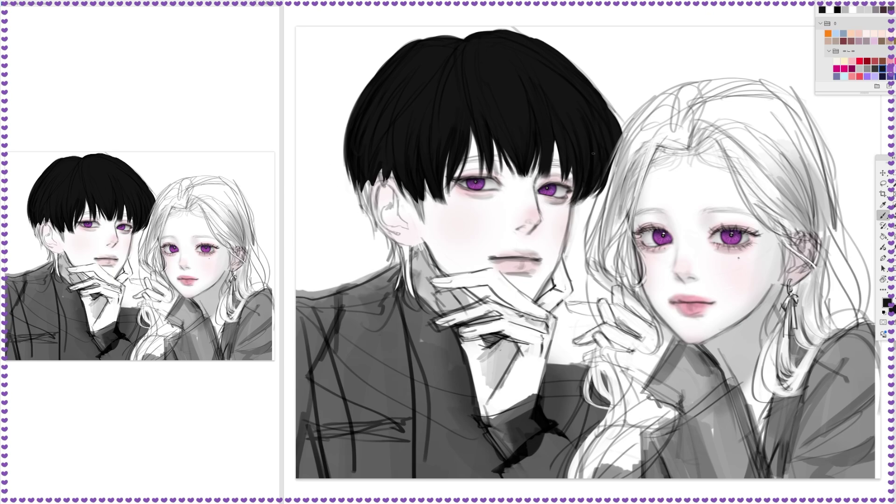
{"action": "left_click_drag", "start_coordinate": [411, 248], "coordinate": [402, 299]}
{"action": "left_click_drag", "start_coordinate": [369, 187], "coordinate": [403, 273]}
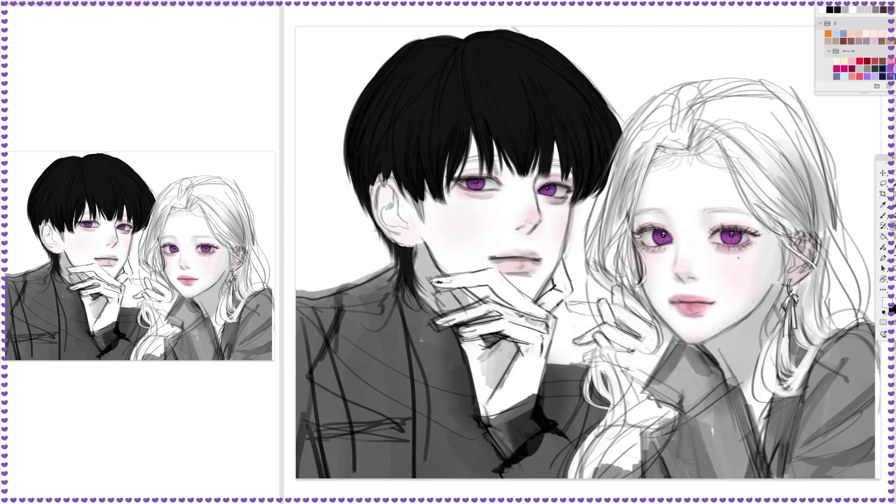
{"action": "left_click_drag", "start_coordinate": [337, 219], "coordinate": [402, 234]}
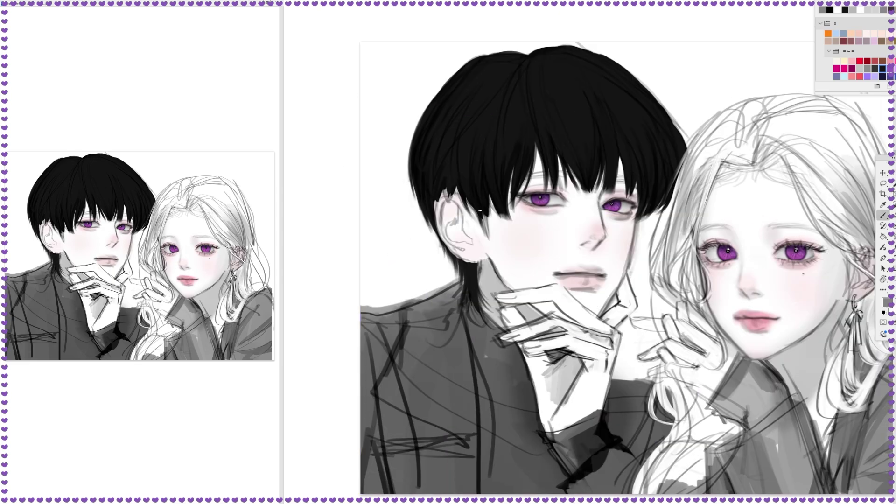
Smooth the outer contour of the man's black hair from the crown to where it meets the woman's hair.
{"action": "key", "text": "x"}
{"action": "left_click", "coordinate": [460, 83], "text": "alt"}
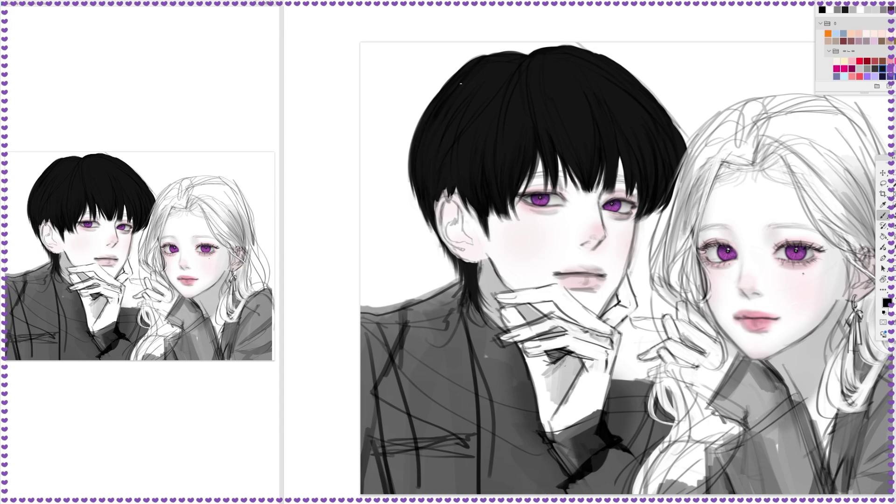
{"action": "key", "text": "x"}
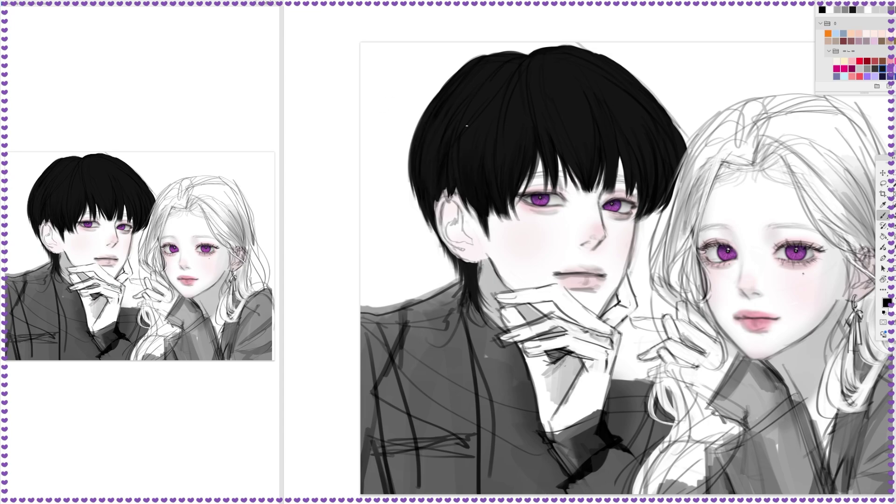
{"action": "mouse_move", "coordinate": [470, 61]}
{"action": "left_mouse_down"}
{"action": "mouse_move", "coordinate": [580, 84]}
{"action": "mouse_move", "coordinate": [631, 70]}
{"action": "mouse_move", "coordinate": [679, 111]}
{"action": "left_mouse_up"}
{"action": "key", "text": "x"}
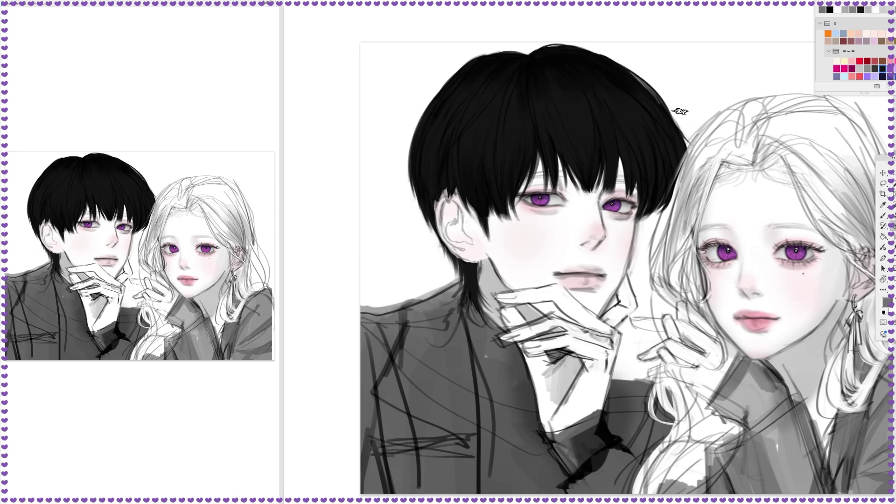
{"action": "left_click", "coordinate": [680, 111], "text": "alt"}
{"action": "left_click", "coordinate": [462, 82], "text": "alt"}
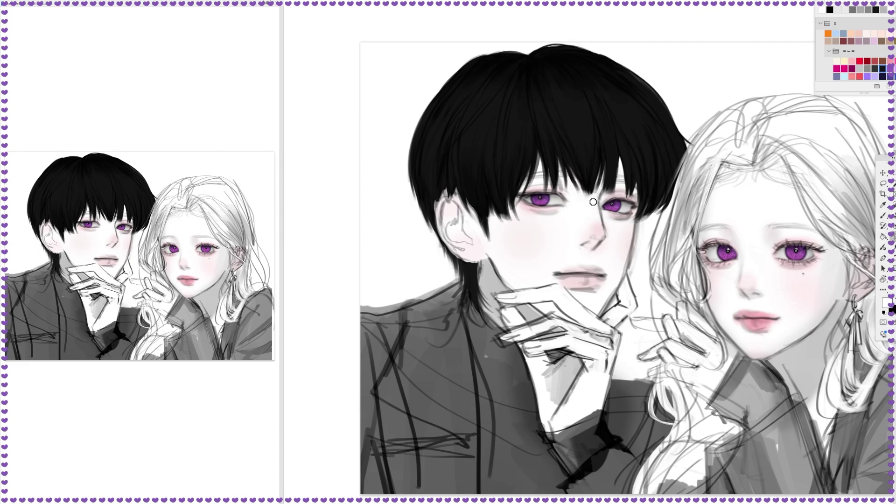
Clean up the hairline above the man's ear and darken his eyebrows beneath the fringe.
{"action": "left_click", "coordinate": [439, 194], "text": "alt"}
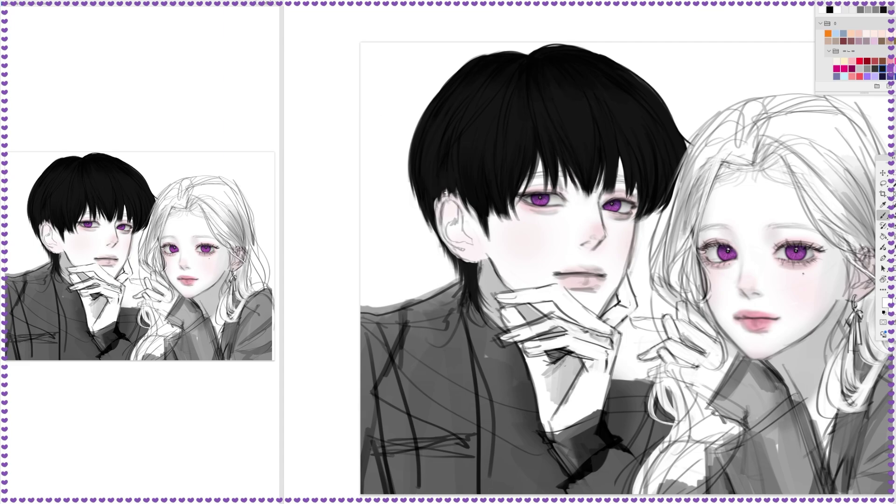
{"action": "left_click_drag", "start_coordinate": [446, 196], "coordinate": [481, 233]}
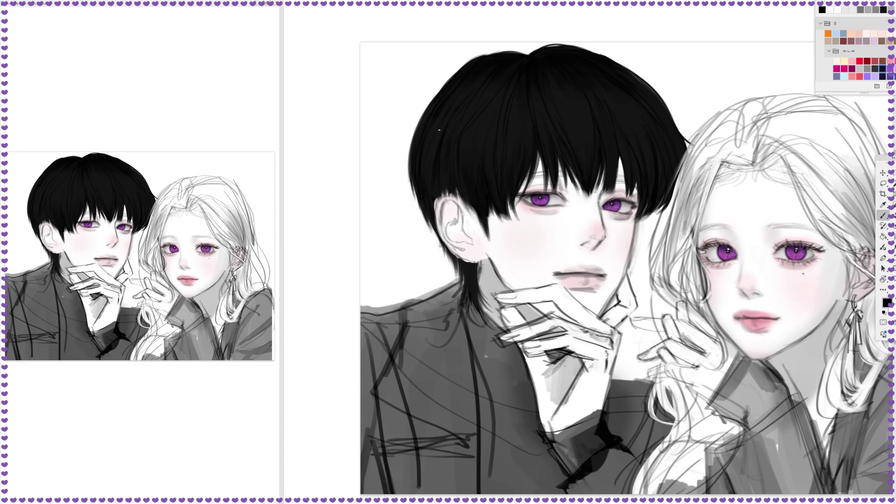
{"action": "left_click", "coordinate": [614, 156], "text": "alt"}
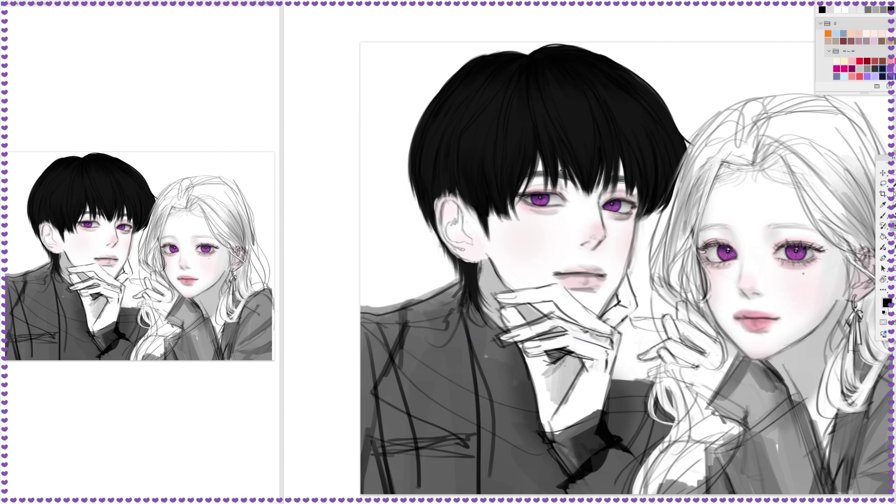
{"action": "key", "text": "ctrl"}
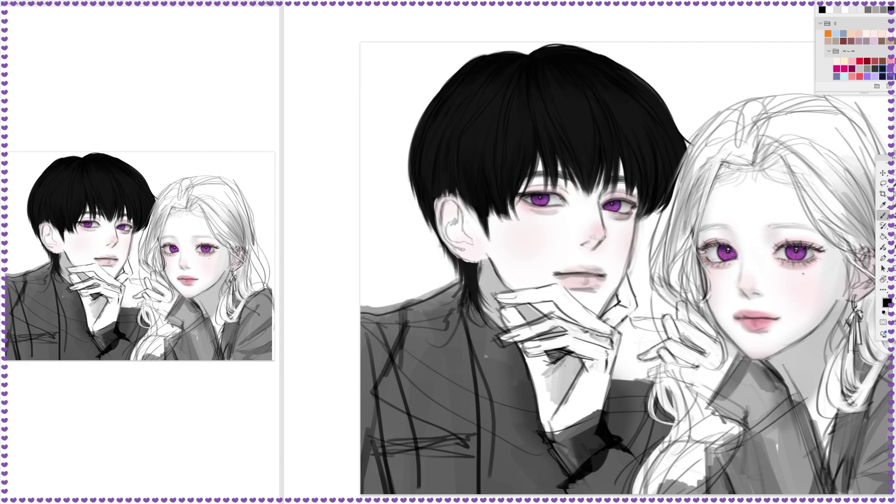
Refine the man's far cheek contour and the edge of the black hair beside his far eye.
{"action": "key", "text": "x"}
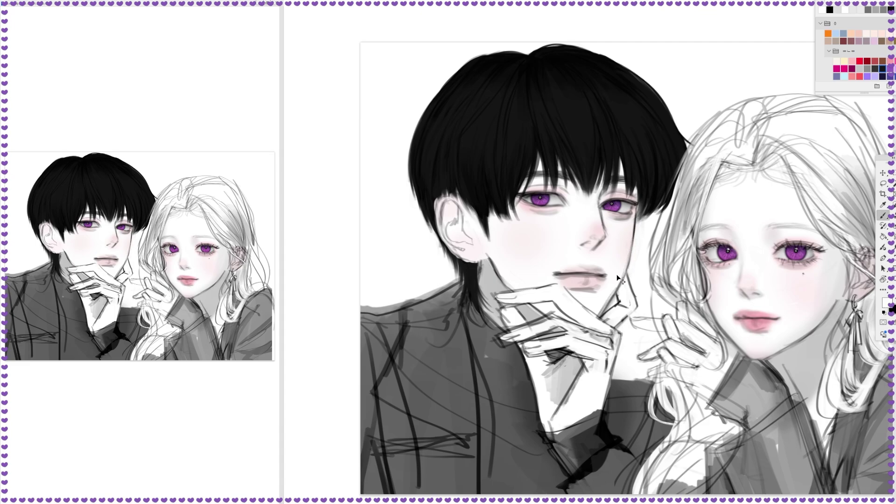
{"action": "key", "text": "x"}
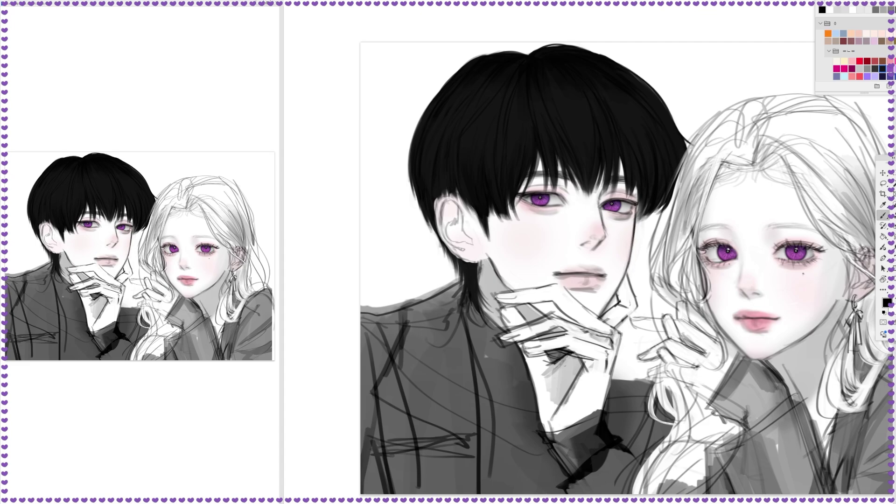
{"action": "left_click_drag", "start_coordinate": [667, 189], "coordinate": [640, 210]}
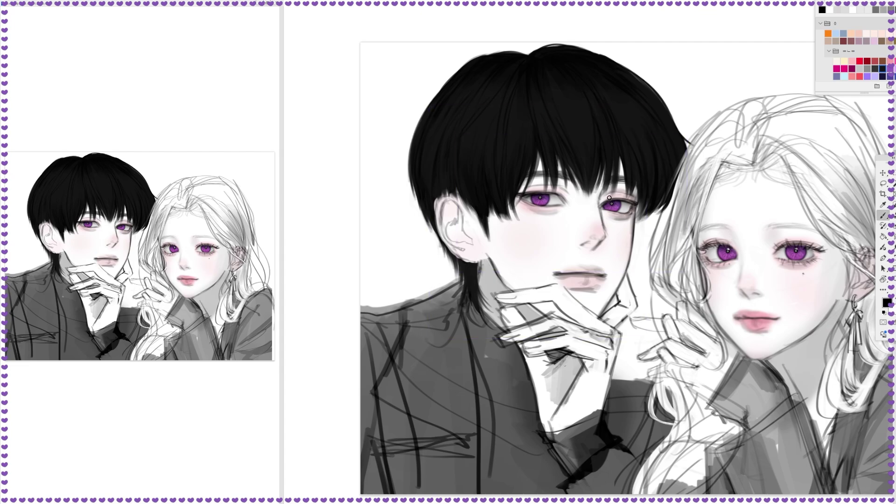
Redraw the man's ear with clean inner lines and a defined lobe, covering the rough sketch marks.
{"action": "key", "text": "k"}
{"action": "key", "text": "b"}
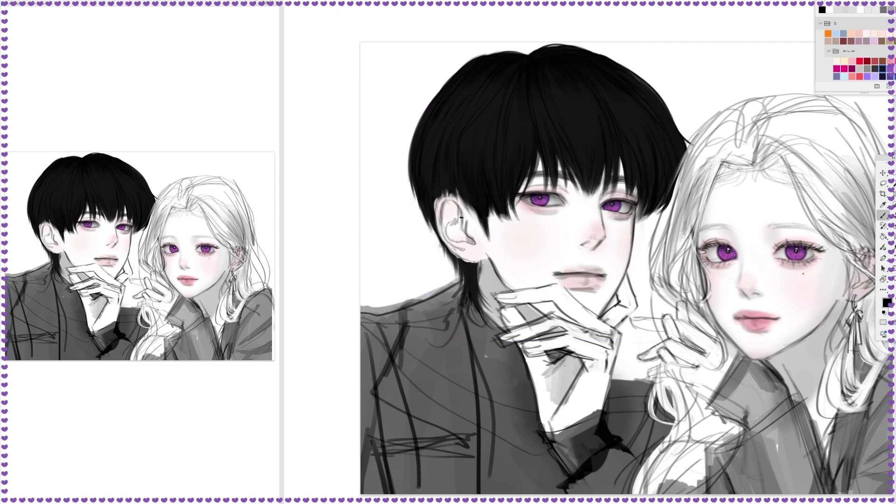
{"action": "key", "text": "x"}
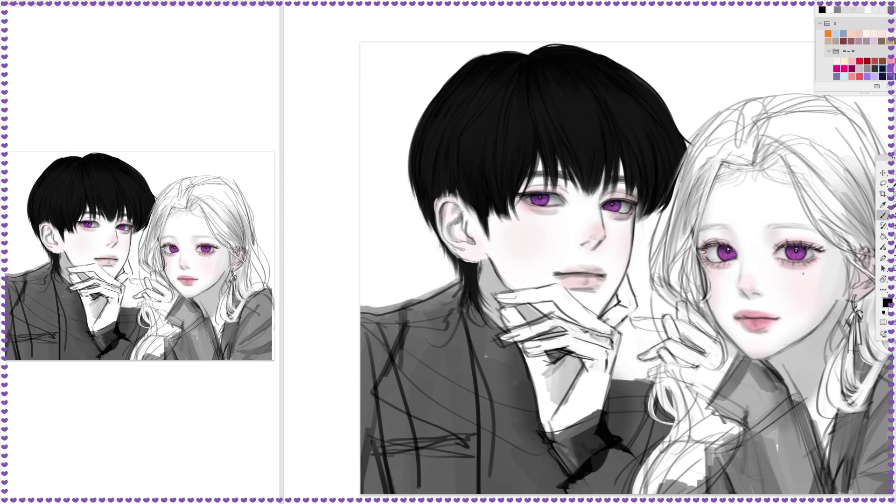
{"action": "key", "text": "x"}
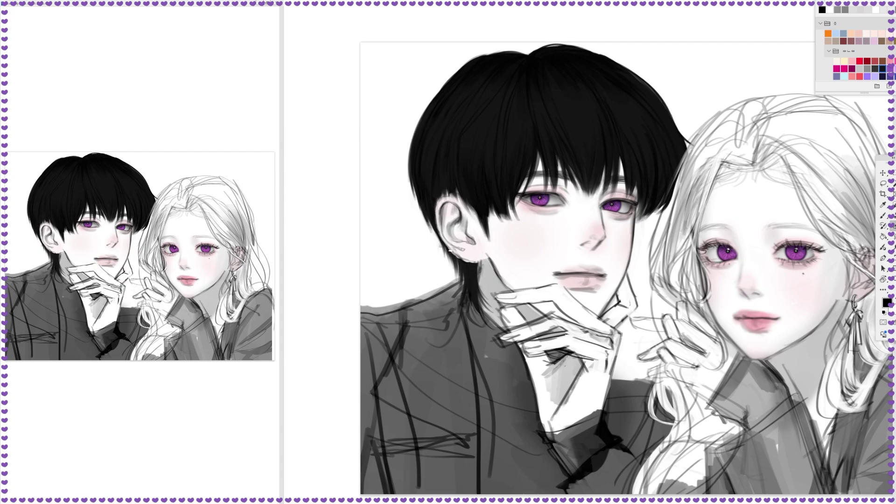
{"action": "key", "text": "x"}
{"action": "key", "text": "x"}
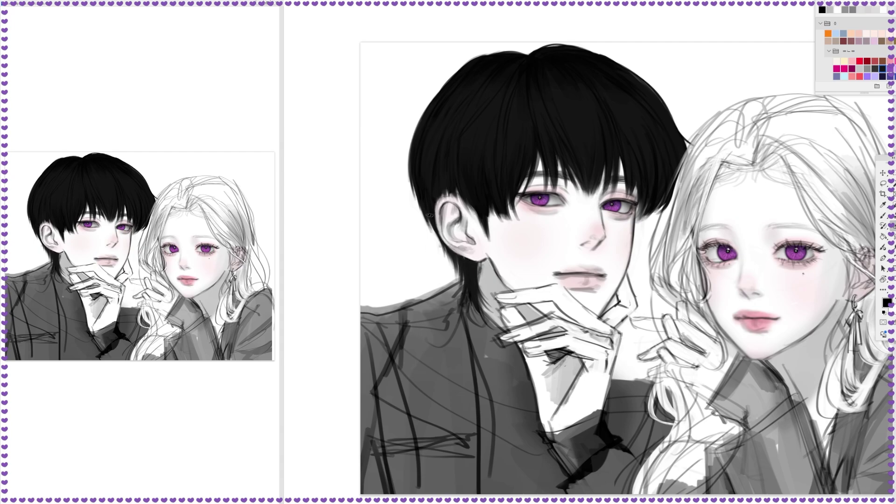
{"action": "key", "text": "b"}
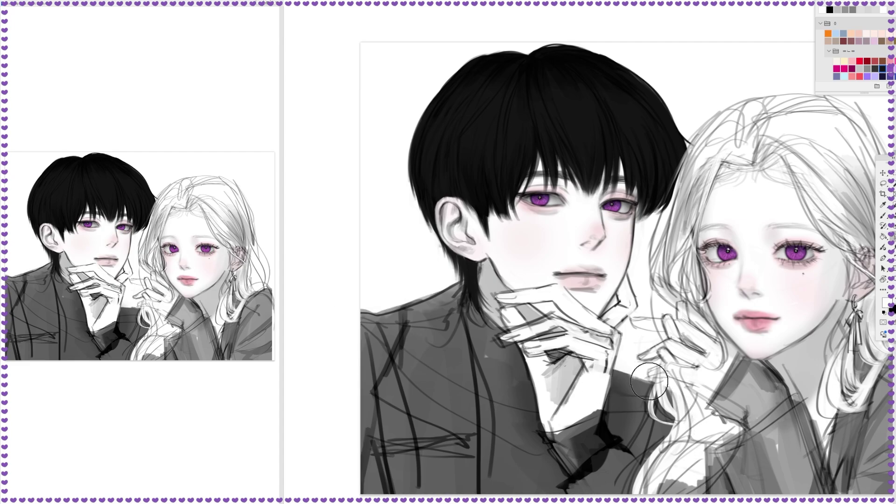
Cover the man's dark jacket with light grey and draw the near lapel, collar edge and notch of a coat.
{"action": "mouse_move", "coordinate": [486, 451]}
{"action": "left_mouse_down"}
{"action": "mouse_move", "coordinate": [465, 305]}
{"action": "mouse_move", "coordinate": [481, 493]}
{"action": "left_mouse_up"}
{"action": "left_click_drag", "start_coordinate": [448, 318], "coordinate": [376, 397]}
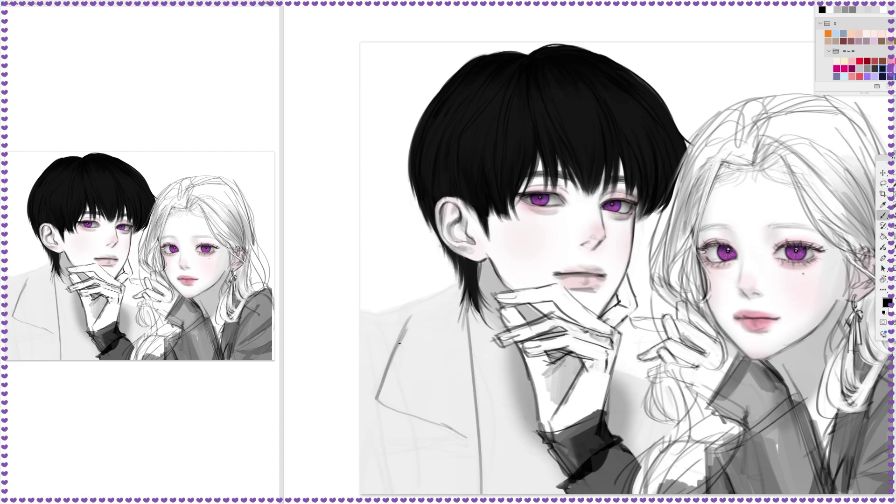
{"action": "mouse_move", "coordinate": [406, 327]}
{"action": "left_mouse_down"}
{"action": "mouse_move", "coordinate": [435, 306]}
{"action": "mouse_move", "coordinate": [448, 284]}
{"action": "left_mouse_up"}
{"action": "left_click_drag", "start_coordinate": [460, 273], "coordinate": [461, 296]}
{"action": "left_click_drag", "start_coordinate": [477, 410], "coordinate": [384, 438]}
{"action": "left_click_drag", "start_coordinate": [385, 441], "coordinate": [402, 493]}
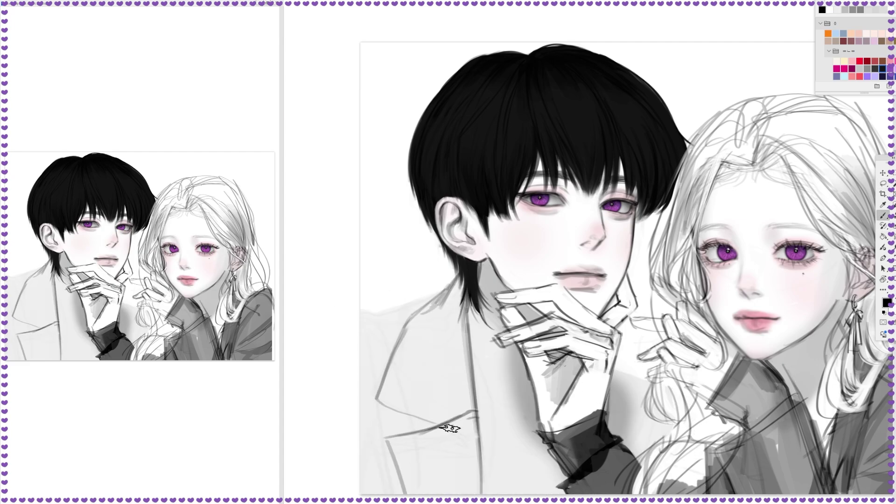
Shade the near lapel and front of the man's coat with broad, soft grey strokes.
{"action": "left_click_drag", "start_coordinate": [437, 318], "coordinate": [434, 421]}
{"action": "left_click_drag", "start_coordinate": [444, 425], "coordinate": [449, 493]}
{"action": "key", "text": "ctrl+z"}
{"action": "key", "text": "ctrl+z"}
{"action": "left_click", "coordinate": [407, 431], "text": "alt"}
{"action": "left_click_drag", "start_coordinate": [406, 415], "coordinate": [362, 323]}
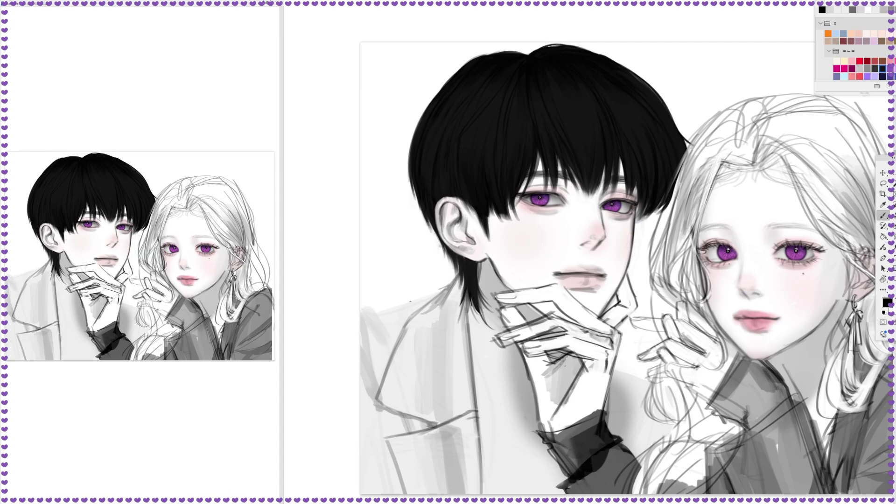
Outline the coat's shoulder and sketch the neckline and fabric folds of the man's top inside the coat.
{"action": "left_click_drag", "start_coordinate": [439, 291], "coordinate": [357, 321]}
{"action": "left_click_drag", "start_coordinate": [481, 345], "coordinate": [532, 392]}
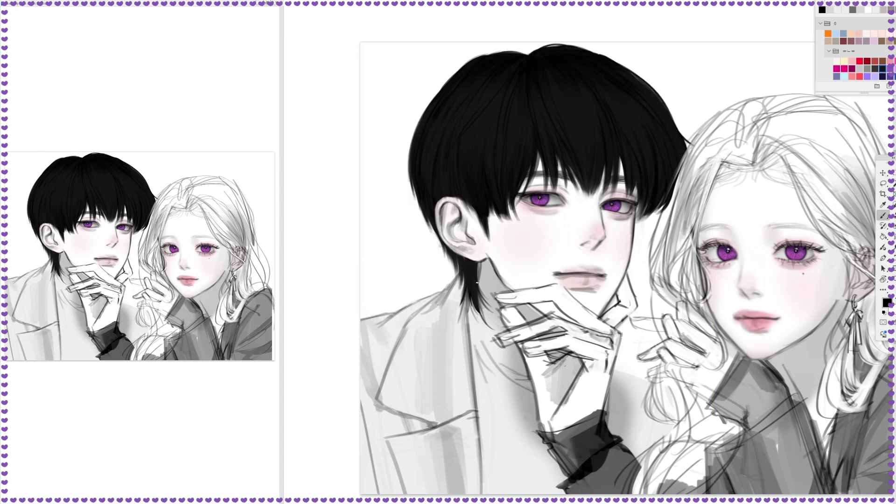
{"action": "left_click_drag", "start_coordinate": [509, 289], "coordinate": [479, 334]}
{"action": "left_click_drag", "start_coordinate": [491, 301], "coordinate": [471, 349]}
{"action": "left_click_drag", "start_coordinate": [476, 422], "coordinate": [519, 474]}
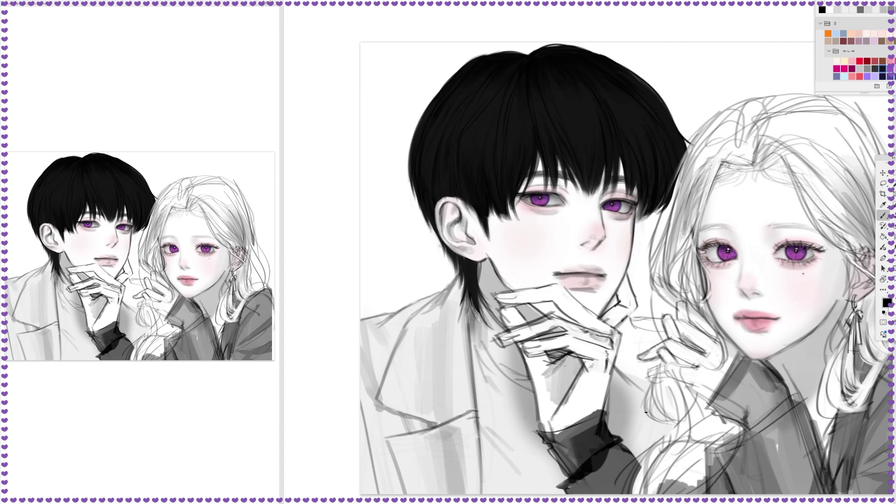
Draw the coat's far lapel between the man's wrist and the woman's hair, and lighten the clothing to near white.
{"action": "key", "text": "v"}
{"action": "left_click_drag", "start_coordinate": [623, 368], "coordinate": [654, 423]}
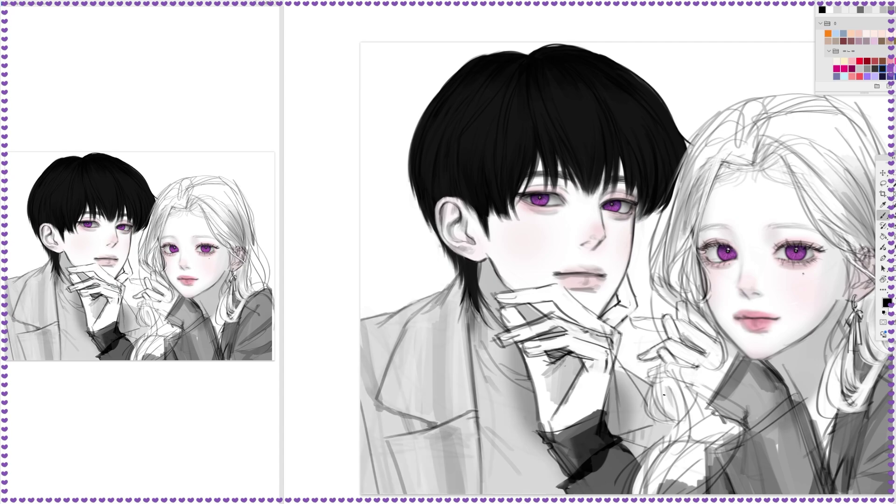
{"action": "key", "text": "v"}
{"action": "key", "text": "b"}
{"action": "left_click_drag", "start_coordinate": [619, 371], "coordinate": [621, 439]}
{"action": "left_click_drag", "start_coordinate": [607, 390], "coordinate": [653, 441]}
{"action": "key", "text": "v"}
{"action": "key", "text": "Delete"}
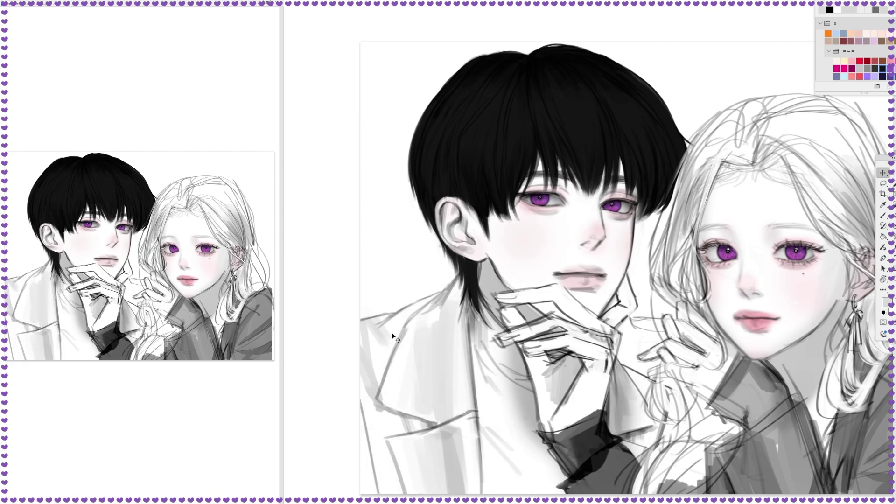
Redraw the fingers and back of the man's hand with cleaner outlines and white fill.
{"action": "key", "text": "b"}
{"action": "mouse_move", "coordinate": [509, 292]}
{"action": "left_mouse_down"}
{"action": "mouse_move", "coordinate": [607, 308]}
{"action": "mouse_move", "coordinate": [509, 327]}
{"action": "mouse_move", "coordinate": [498, 346]}
{"action": "left_mouse_up"}
{"action": "key", "text": "x"}
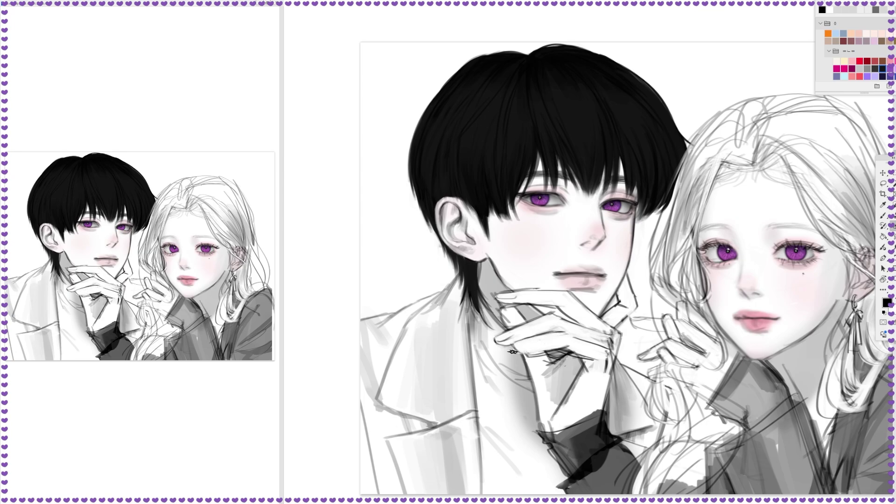
{"action": "key", "text": "x"}
{"action": "mouse_move", "coordinate": [601, 328]}
{"action": "left_mouse_down"}
{"action": "mouse_move", "coordinate": [614, 374]}
{"action": "mouse_move", "coordinate": [546, 420]}
{"action": "left_mouse_up"}
{"action": "key", "text": "x"}
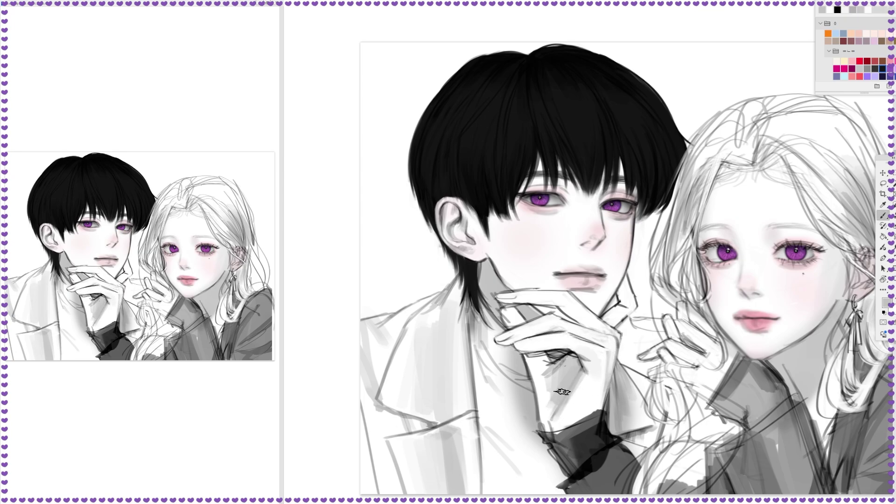
Shade the man's palm and wrist light grey and paint over the rough sketch lines below his fingers.
{"action": "left_click_drag", "start_coordinate": [553, 355], "coordinate": [530, 423]}
{"action": "left_click", "coordinate": [892, 307]}
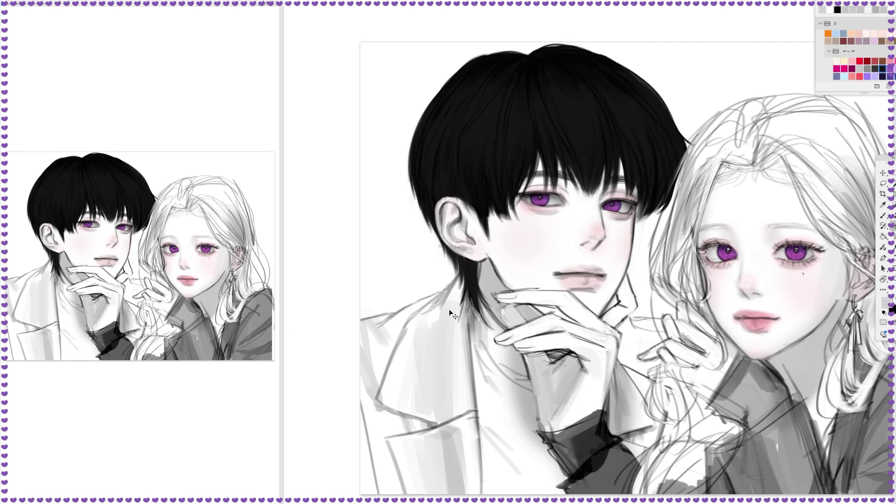
{"action": "left_click_drag", "start_coordinate": [528, 355], "coordinate": [555, 385]}
{"action": "mouse_move", "coordinate": [504, 308]}
{"action": "left_mouse_down"}
{"action": "mouse_move", "coordinate": [528, 329]}
{"action": "mouse_move", "coordinate": [537, 324]}
{"action": "left_mouse_up"}
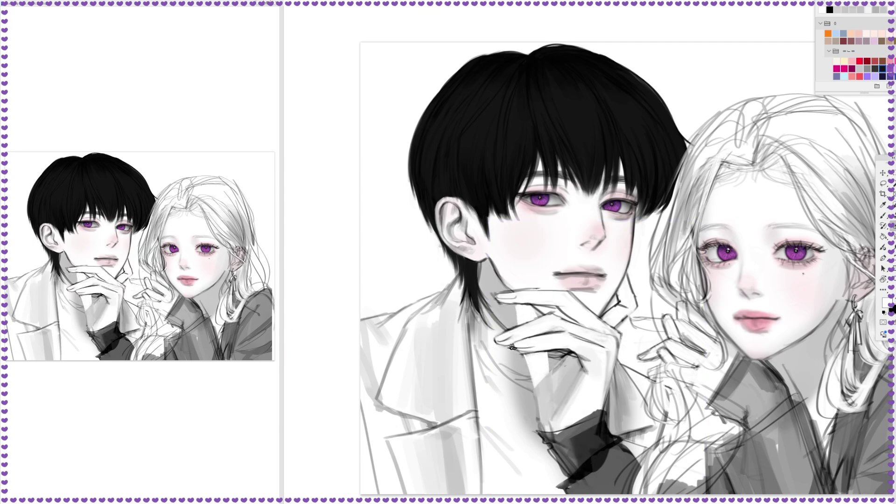
Refine the outlines of the man's wrist, palm and lower fingers and touch up the fingertip edges with light grey shading.
{"action": "left_click_drag", "start_coordinate": [530, 367], "coordinate": [534, 411]}
{"action": "key", "text": "x"}
{"action": "left_click_drag", "start_coordinate": [520, 303], "coordinate": [533, 324]}
{"action": "left_click_drag", "start_coordinate": [528, 355], "coordinate": [551, 390]}
{"action": "left_click_drag", "start_coordinate": [528, 304], "coordinate": [540, 315]}
{"action": "mouse_move", "coordinate": [523, 355]}
{"action": "left_mouse_down"}
{"action": "mouse_move", "coordinate": [537, 414]}
{"action": "mouse_move", "coordinate": [553, 358]}
{"action": "left_mouse_up"}
{"action": "mouse_move", "coordinate": [542, 402]}
{"action": "left_mouse_down"}
{"action": "mouse_move", "coordinate": [574, 352]}
{"action": "mouse_move", "coordinate": [570, 373]}
{"action": "mouse_move", "coordinate": [546, 388]}
{"action": "left_mouse_up"}
{"action": "key", "text": "x"}
{"action": "left_click_drag", "start_coordinate": [537, 378], "coordinate": [532, 429]}
{"action": "left_click_drag", "start_coordinate": [533, 355], "coordinate": [537, 381]}
{"action": "left_click_drag", "start_coordinate": [519, 304], "coordinate": [522, 325]}
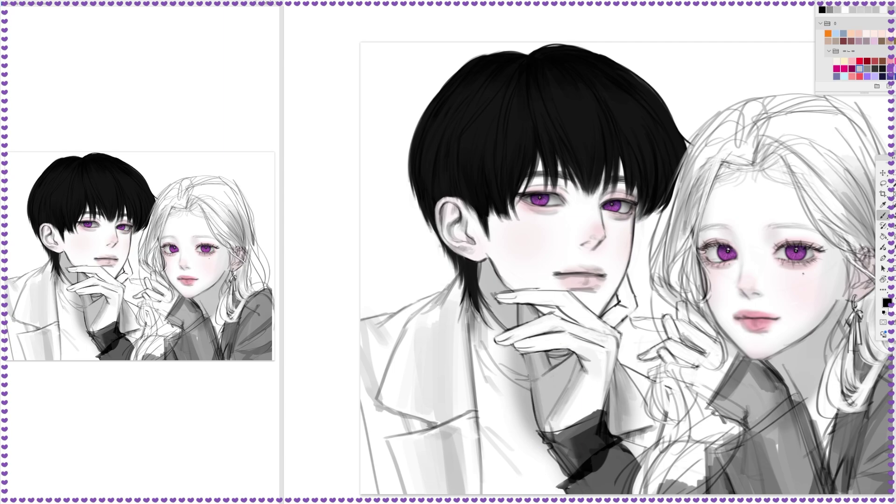
{"action": "left_click_drag", "start_coordinate": [507, 355], "coordinate": [530, 397]}
{"action": "key", "text": "x"}
{"action": "left_click_drag", "start_coordinate": [507, 352], "coordinate": [525, 360]}
Sharpen the outline of the man's index finger under his chin and clean up the shaded finger beside his jaw.
{"action": "mouse_move", "coordinate": [495, 294]}
{"action": "left_mouse_down"}
{"action": "mouse_move", "coordinate": [561, 308]}
{"action": "mouse_move", "coordinate": [577, 323]}
{"action": "left_mouse_up"}
{"action": "key", "text": "x"}
{"action": "key", "text": "x"}
{"action": "key", "text": "x"}
{"action": "key", "text": "m"}
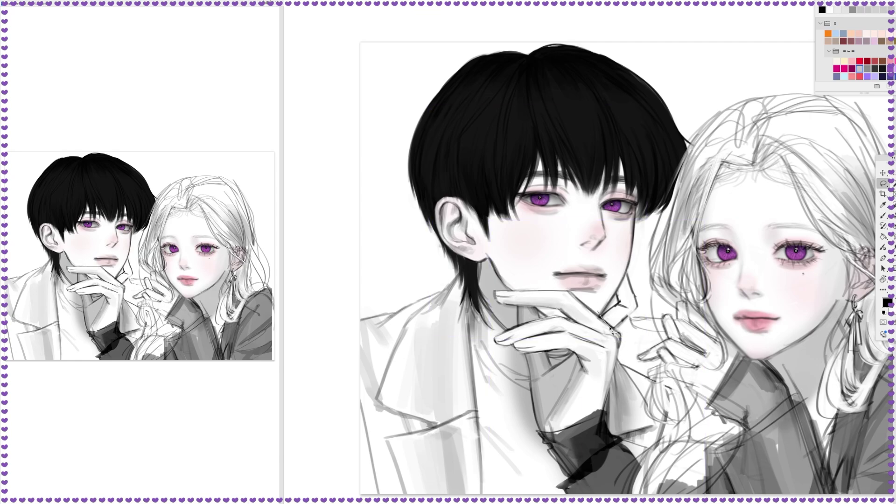
{"action": "mouse_move", "coordinate": [617, 299]}
{"action": "left_mouse_down"}
{"action": "mouse_move", "coordinate": [584, 348]}
{"action": "mouse_move", "coordinate": [612, 329]}
{"action": "left_mouse_up"}
{"action": "left_click_drag", "start_coordinate": [638, 268], "coordinate": [628, 311]}
Shade the man's cheek, nose and jaw in soft light grey and smooth the shape of his lips.
{"action": "left_click", "coordinate": [570, 189], "text": "alt"}
{"action": "mouse_move", "coordinate": [572, 213]}
{"action": "left_mouse_down"}
{"action": "mouse_move", "coordinate": [564, 241]}
{"action": "mouse_move", "coordinate": [595, 247]}
{"action": "left_mouse_up"}
{"action": "left_click_drag", "start_coordinate": [490, 280], "coordinate": [524, 225]}
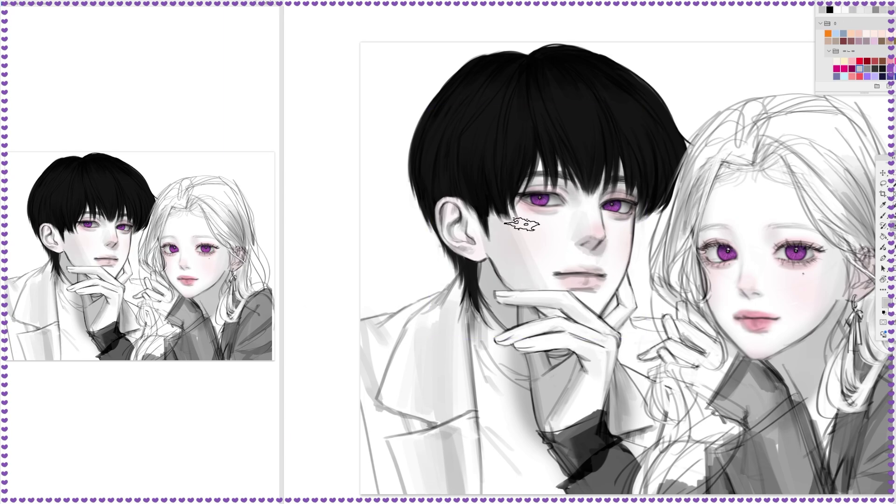
{"action": "left_click_drag", "start_coordinate": [621, 220], "coordinate": [607, 305]}
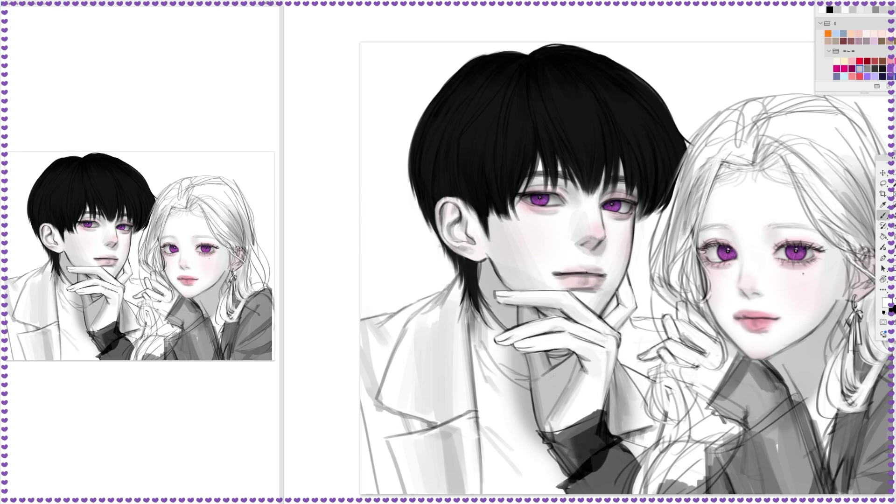
{"action": "left_click_drag", "start_coordinate": [575, 271], "coordinate": [607, 275]}
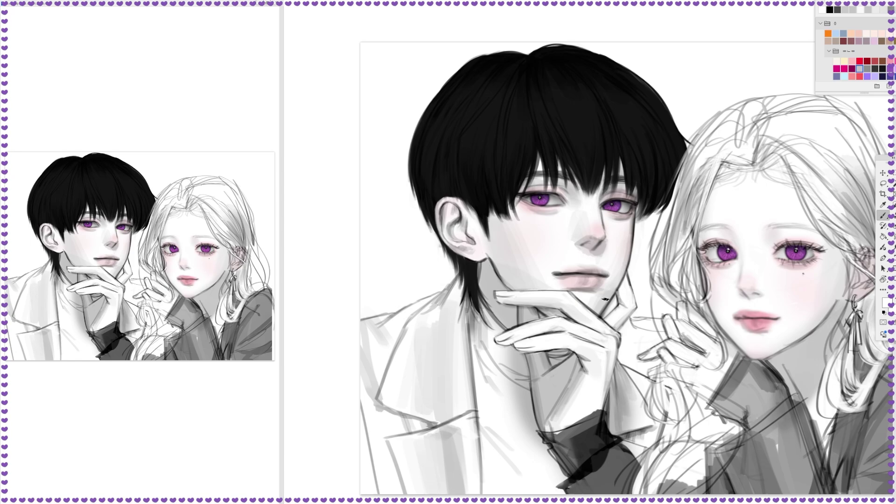
Replace the man's dark sleeve with an outlined cuff and add a round button near the canvas edge.
{"action": "key", "text": "b"}
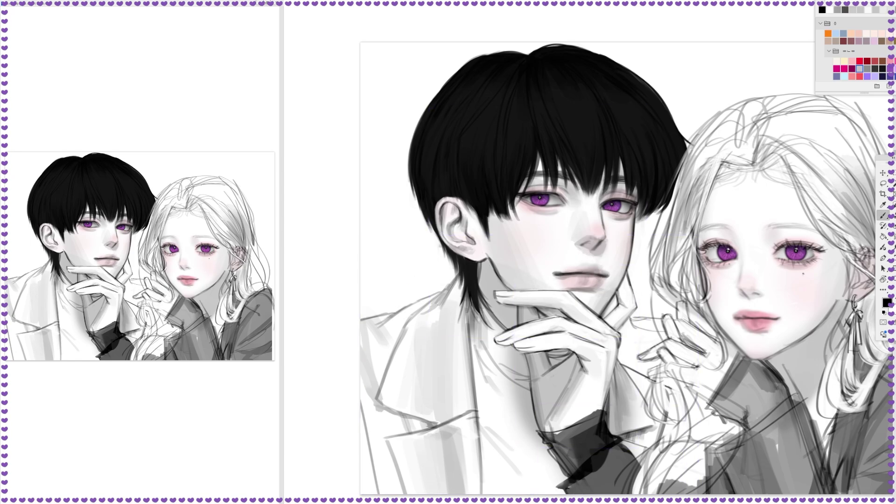
{"action": "key", "text": "ctrl+z"}
{"action": "left_click_drag", "start_coordinate": [537, 430], "coordinate": [607, 493]}
{"action": "left_click_drag", "start_coordinate": [612, 444], "coordinate": [550, 433]}
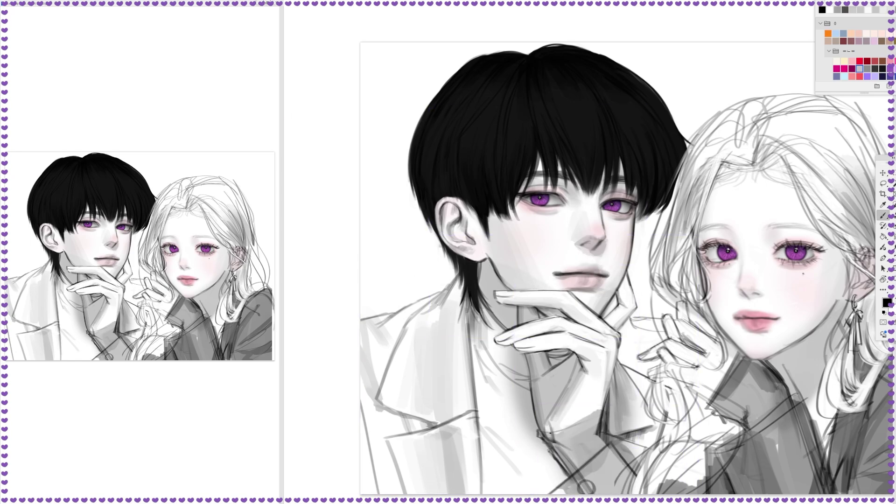
{"action": "key", "text": "ctrl+z"}
{"action": "left_click_drag", "start_coordinate": [564, 487], "coordinate": [499, 471]}
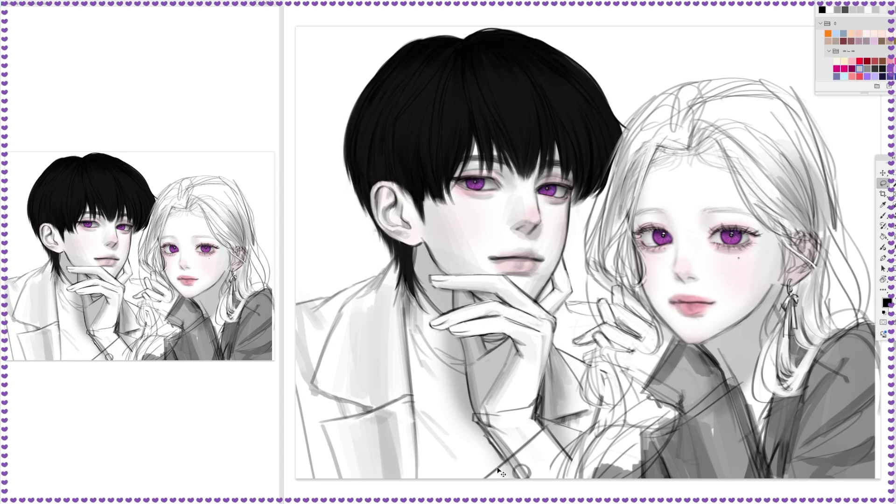
Fill the man's coat, top and sleeve with black, and his neck with a beige shadow tone.
{"action": "key", "text": "g"}
{"action": "left_click", "coordinate": [540, 398]}
{"action": "left_click", "coordinate": [360, 282]}
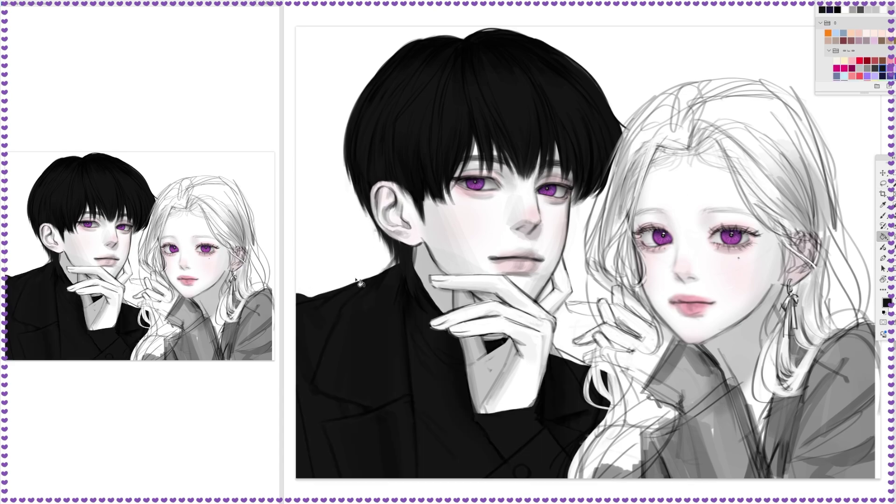
{"action": "left_click", "coordinate": [434, 282]}
{"action": "left_click", "coordinate": [495, 374]}
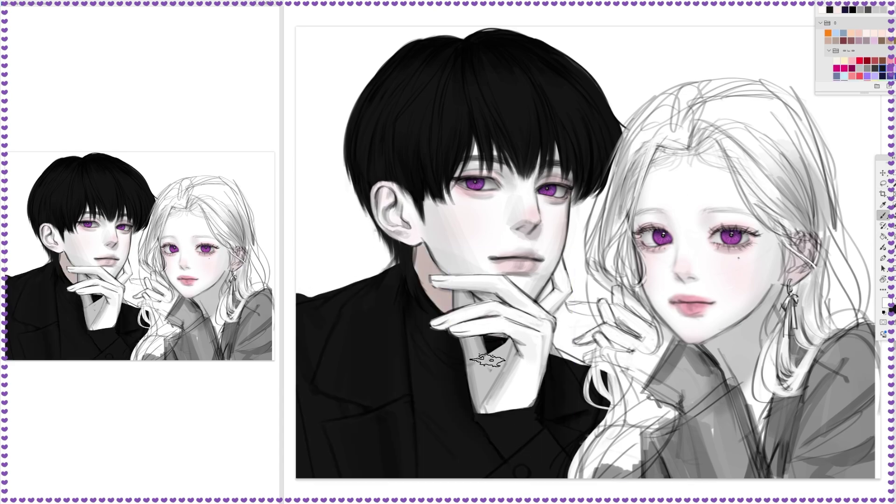
Even out the shadow on the man's wrist and fill his face and hand with a pale pink skin tone.
{"action": "left_click", "coordinate": [506, 341], "text": "alt"}
{"action": "key", "text": "b"}
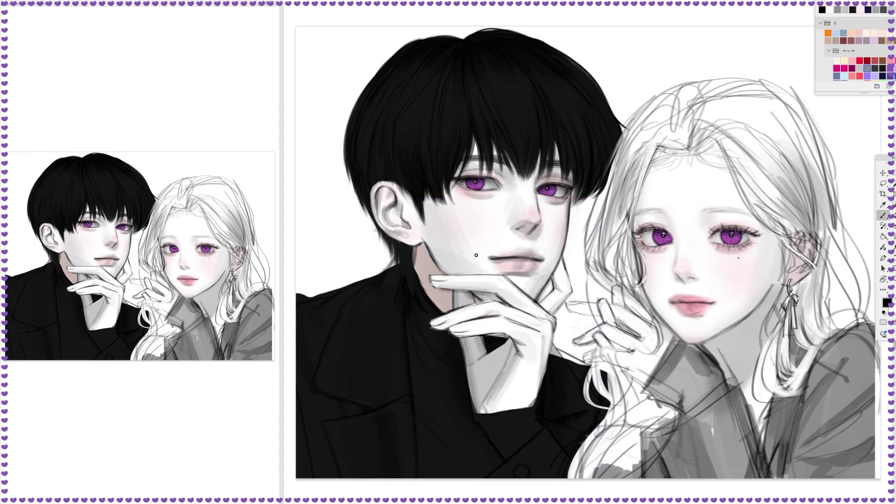
{"action": "key", "text": "x"}
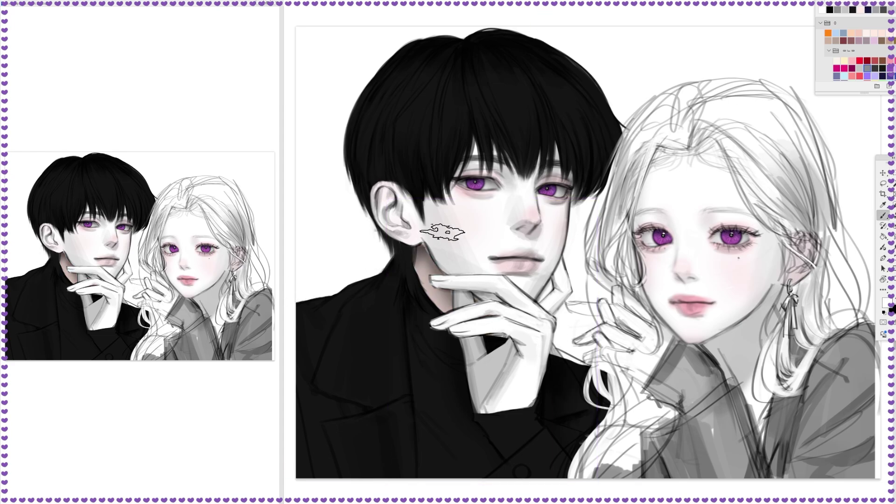
{"action": "left_click", "coordinate": [889, 33]}
{"action": "key", "text": "alt+Delete"}
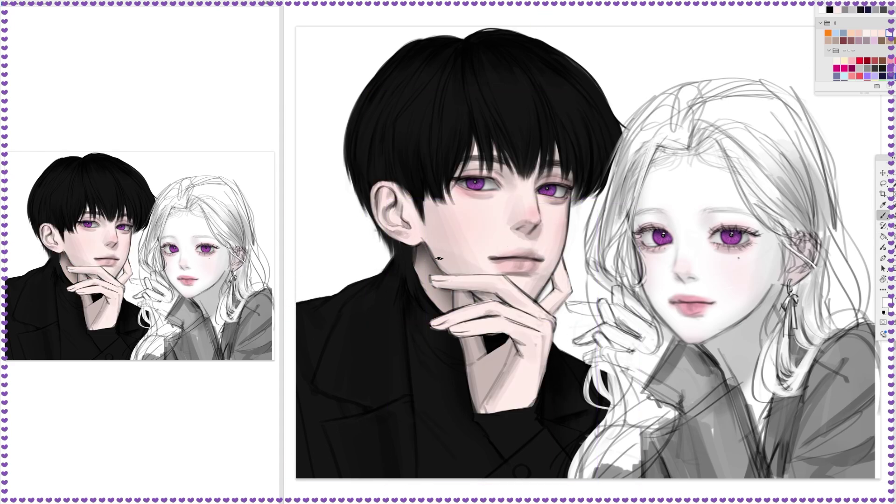
Deepen the line between the man's lips and refine the shading around his nose and mouth.
{"action": "key", "text": "x"}
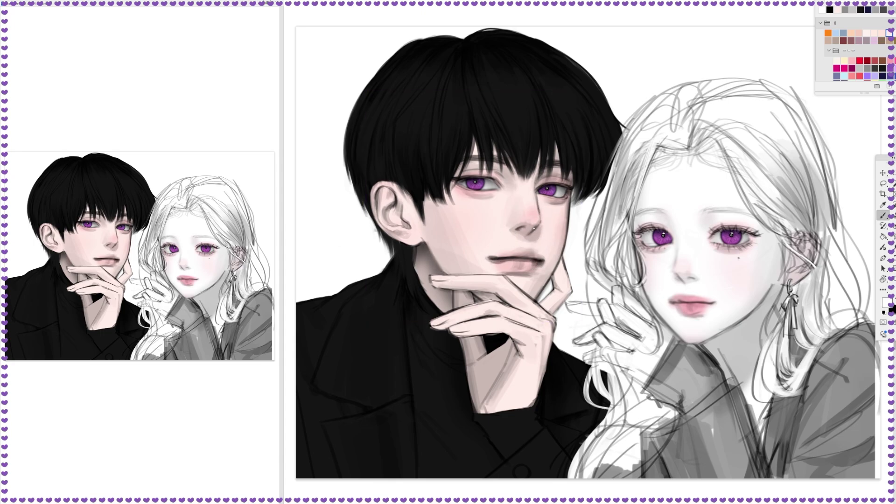
{"action": "key", "text": "x"}
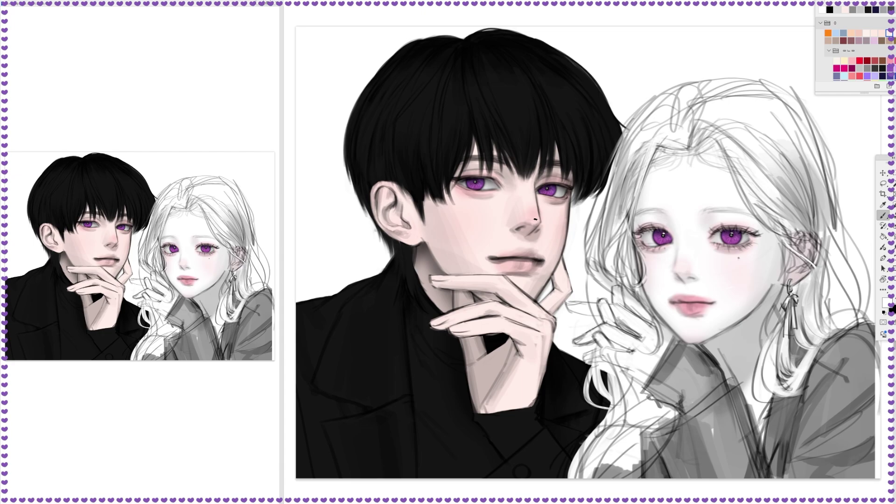
{"action": "key", "text": "x"}
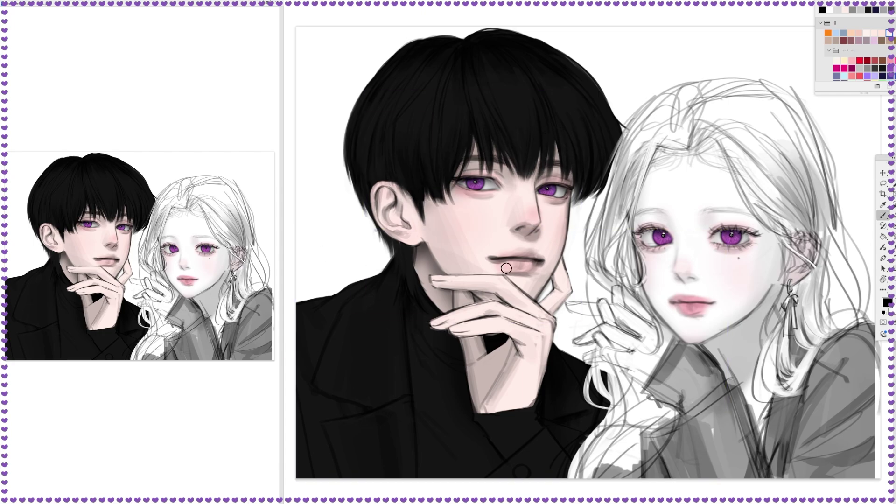
Select the area around the man's ear and shift it slightly toward his face.
{"action": "key", "text": "v"}
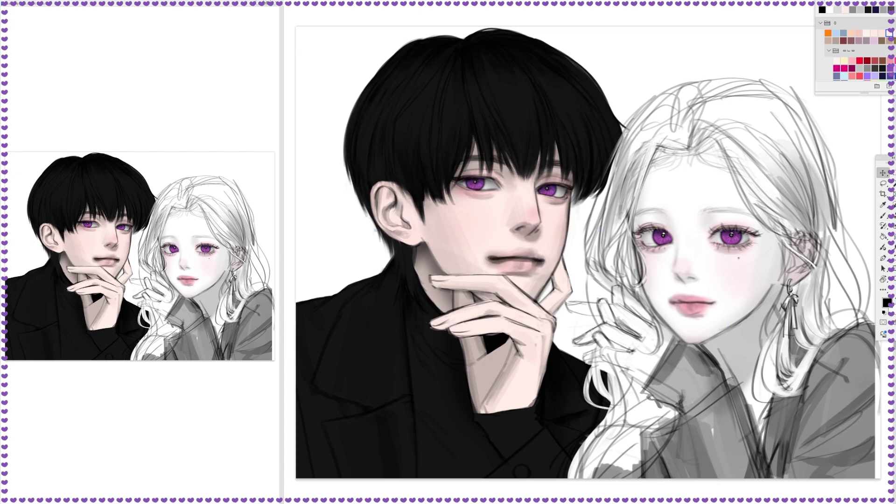
{"action": "left_click", "coordinate": [377, 225]}
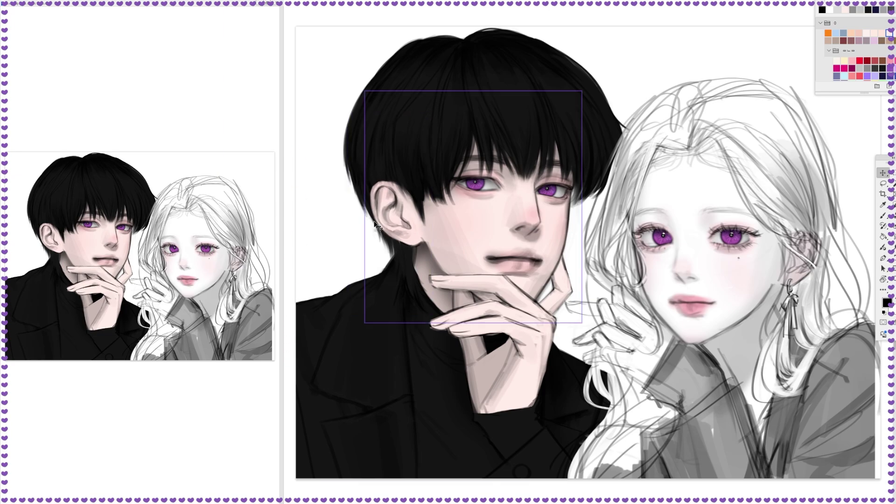
{"action": "key", "text": "m"}
{"action": "left_click_drag", "start_coordinate": [386, 122], "coordinate": [354, 145]}
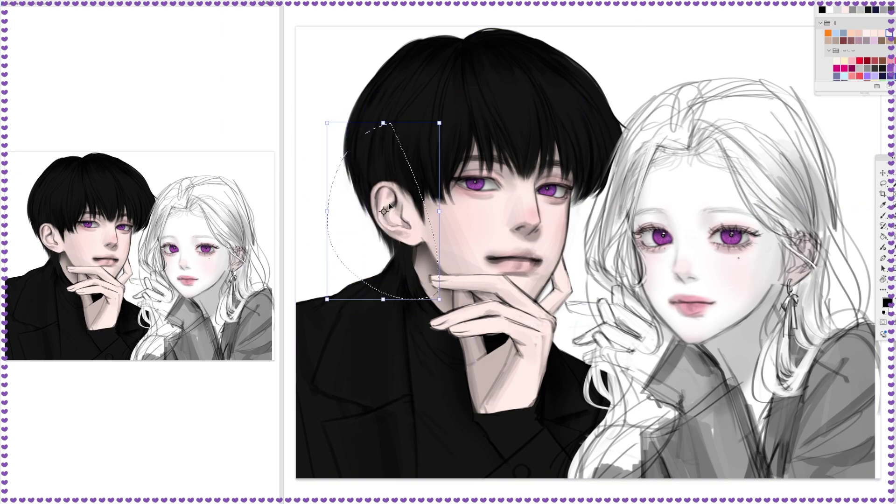
{"action": "left_click_drag", "start_coordinate": [390, 207], "coordinate": [397, 205]}
{"action": "key", "text": "ctrl+d"}
Enlarge the brush and refine the shading and folds of the man's black coat and cuff.
{"action": "key", "text": "b"}
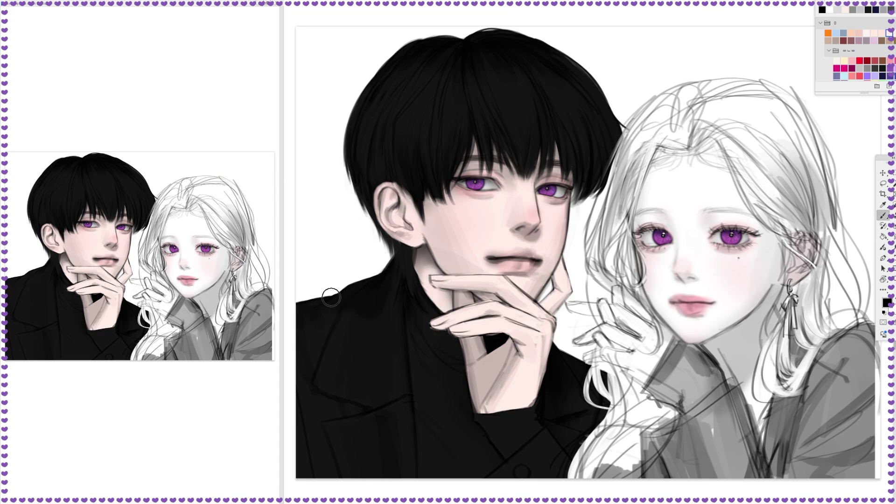
{"action": "key", "text": "bracketright"}
{"action": "key", "text": "bracketright"}
{"action": "key", "text": "bracketright"}
{"action": "key", "text": "bracketright"}
{"action": "key", "text": "bracketright"}
{"action": "key", "text": "bracketright"}
{"action": "key", "text": "bracketright"}
{"action": "key", "text": "bracketright"}
{"action": "key", "text": "bracketright"}
{"action": "key", "text": "bracketright"}
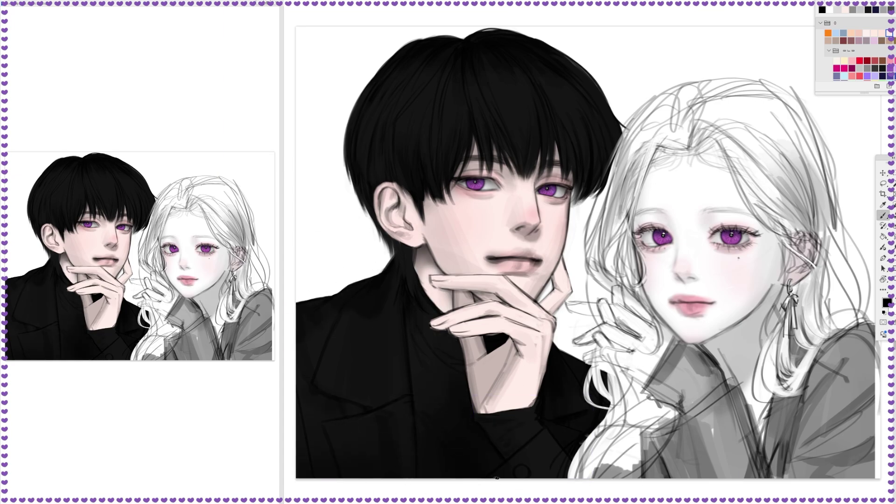
{"action": "key", "text": "x"}
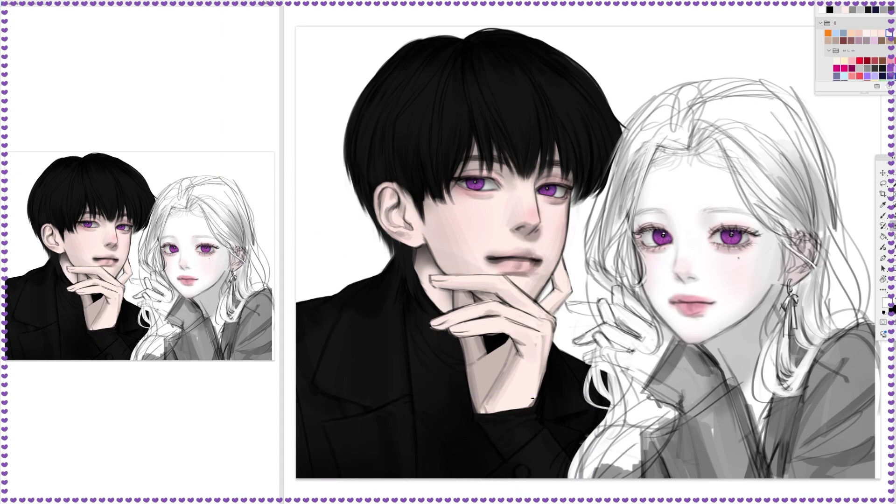
Tint the man's fingers, ear and face with pink blush and color his lips dark red.
{"action": "left_click", "coordinate": [890, 61]}
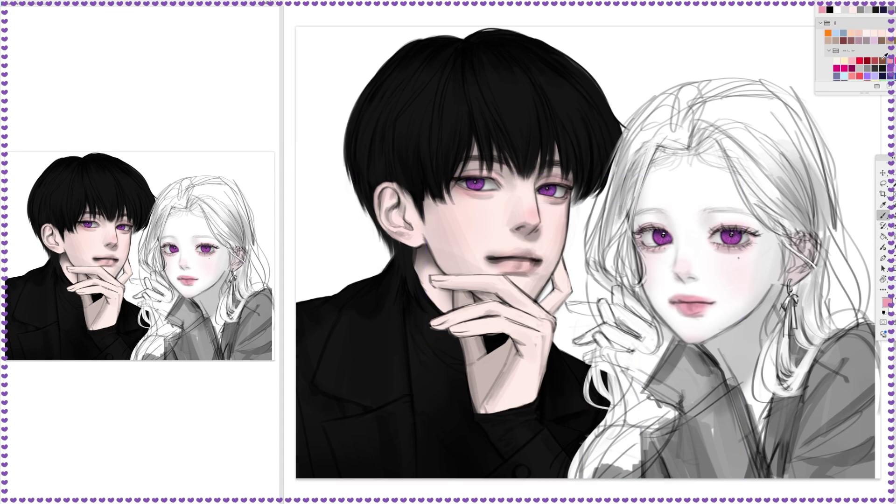
{"action": "mouse_move", "coordinate": [438, 283]}
{"action": "left_mouse_down"}
{"action": "mouse_move", "coordinate": [520, 370]}
{"action": "mouse_move", "coordinate": [504, 404]}
{"action": "left_mouse_up"}
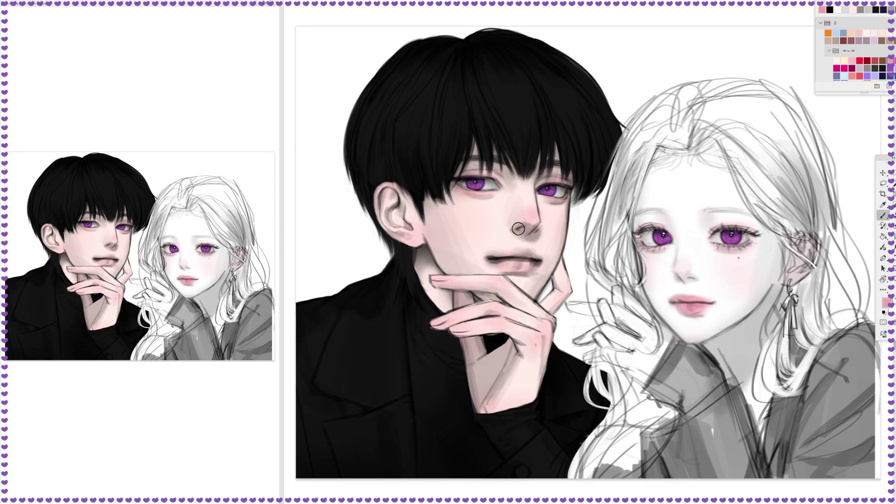
{"action": "left_click", "coordinate": [867, 61]}
{"action": "mouse_move", "coordinate": [490, 260]}
{"action": "left_mouse_down"}
{"action": "mouse_move", "coordinate": [540, 263]}
{"action": "mouse_move", "coordinate": [537, 270]}
{"action": "left_mouse_up"}
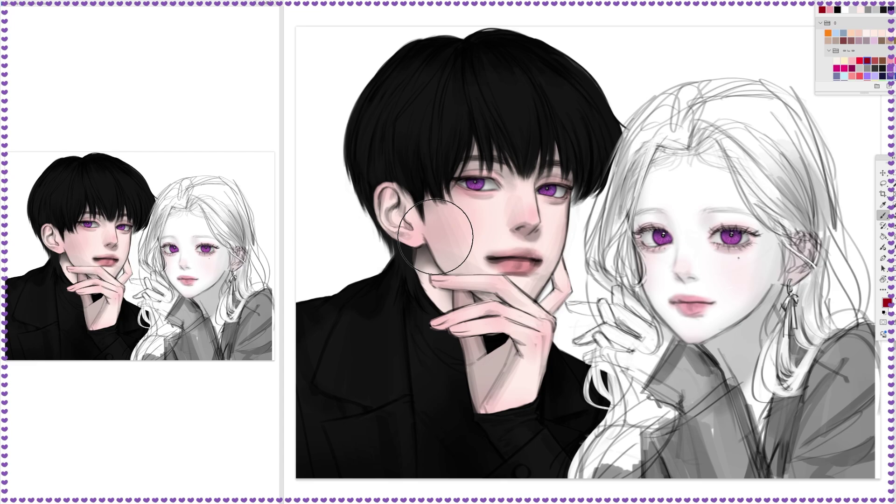
{"action": "left_click", "coordinate": [860, 68]}
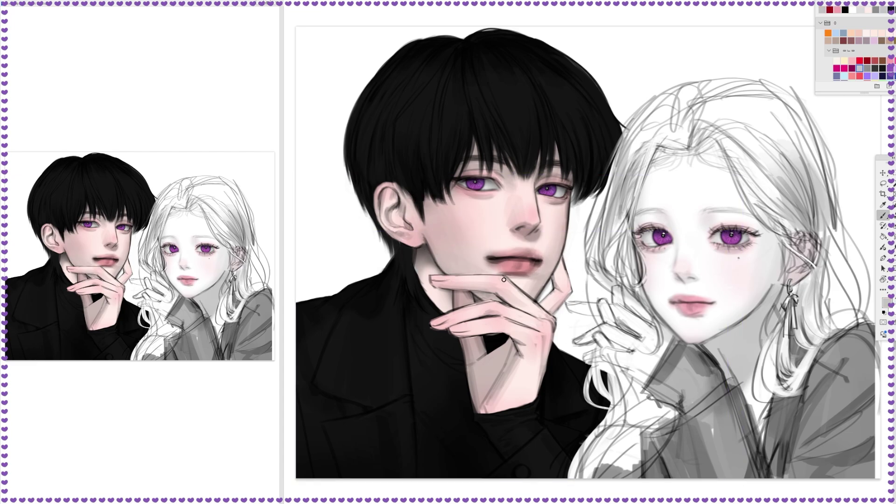
{"action": "left_click", "coordinate": [868, 61]}
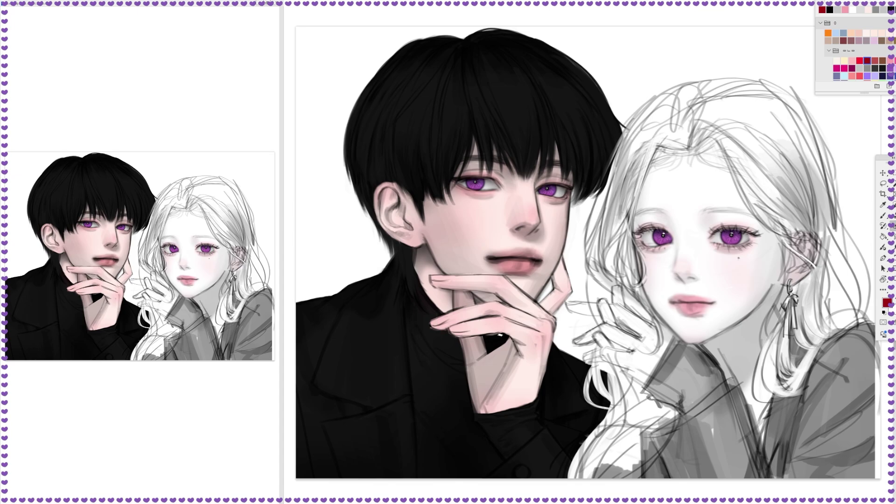
Fade the woman's rough hair sketch and redraw the strands from her parting over the crown and down past her earring.
{"action": "left_click_drag", "start_coordinate": [442, 443], "coordinate": [345, 446]}
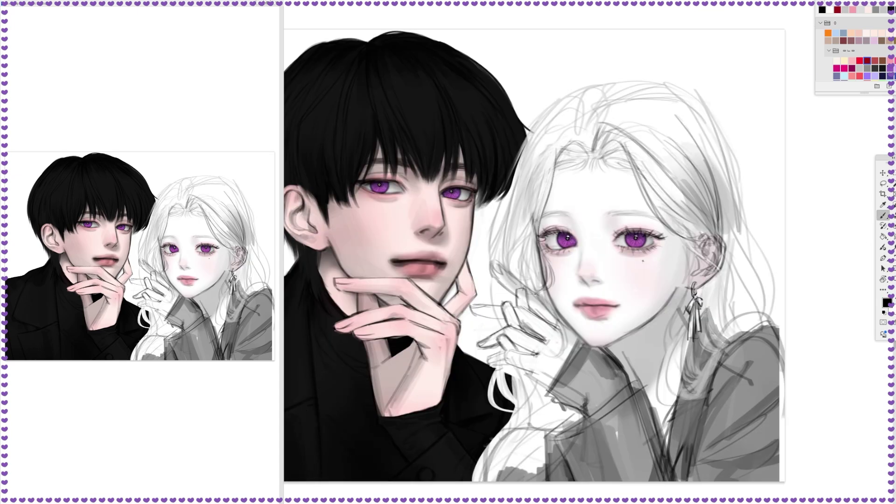
{"action": "left_click_drag", "start_coordinate": [579, 84], "coordinate": [575, 131]}
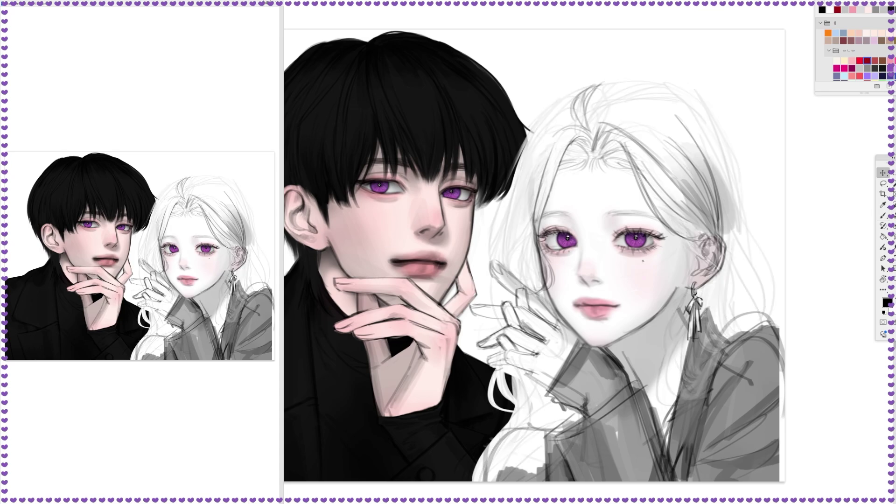
{"action": "mouse_move", "coordinate": [602, 83]}
{"action": "left_mouse_down"}
{"action": "mouse_move", "coordinate": [598, 113]}
{"action": "mouse_move", "coordinate": [715, 173]}
{"action": "left_mouse_up"}
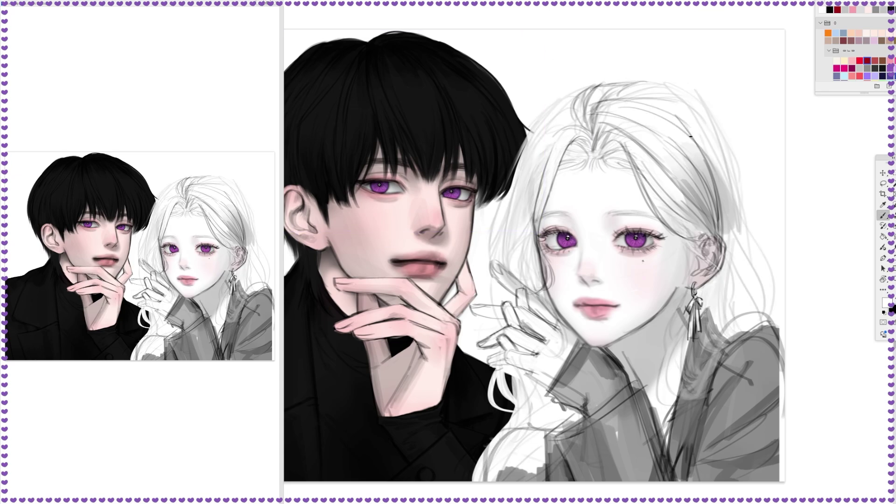
{"action": "left_click_drag", "start_coordinate": [673, 140], "coordinate": [803, 187]}
{"action": "left_click_drag", "start_coordinate": [715, 135], "coordinate": [728, 309]}
{"action": "left_click_drag", "start_coordinate": [721, 187], "coordinate": [721, 322]}
{"action": "left_click_drag", "start_coordinate": [621, 84], "coordinate": [723, 157]}
{"action": "mouse_move", "coordinate": [691, 96]}
{"action": "left_mouse_down"}
{"action": "mouse_move", "coordinate": [743, 229]}
{"action": "mouse_move", "coordinate": [747, 329]}
{"action": "left_mouse_up"}
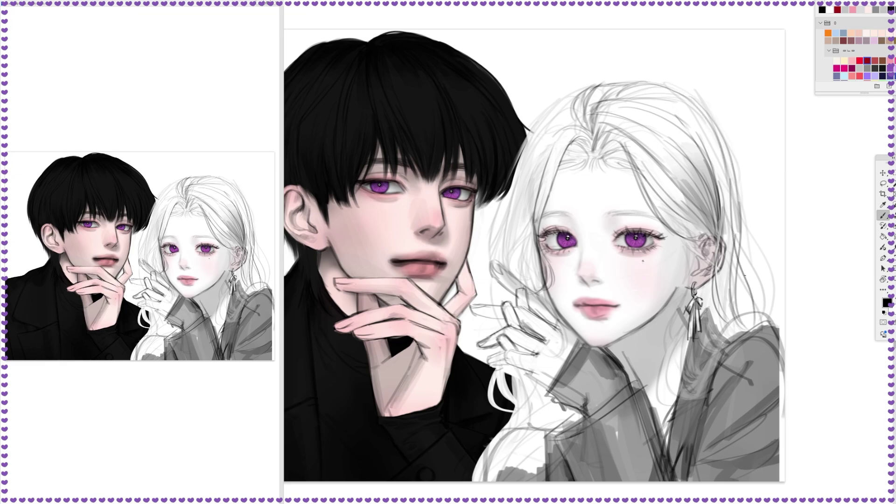
{"action": "left_click_drag", "start_coordinate": [742, 238], "coordinate": [775, 334]}
{"action": "left_click_drag", "start_coordinate": [743, 213], "coordinate": [778, 313]}
{"action": "left_click_drag", "start_coordinate": [756, 292], "coordinate": [781, 337]}
Draw long hair strands from the woman's parting down the side nearest the man, past her hand to the canvas edge.
{"action": "left_click_drag", "start_coordinate": [586, 86], "coordinate": [528, 135]}
{"action": "left_click_drag", "start_coordinate": [514, 168], "coordinate": [495, 278]}
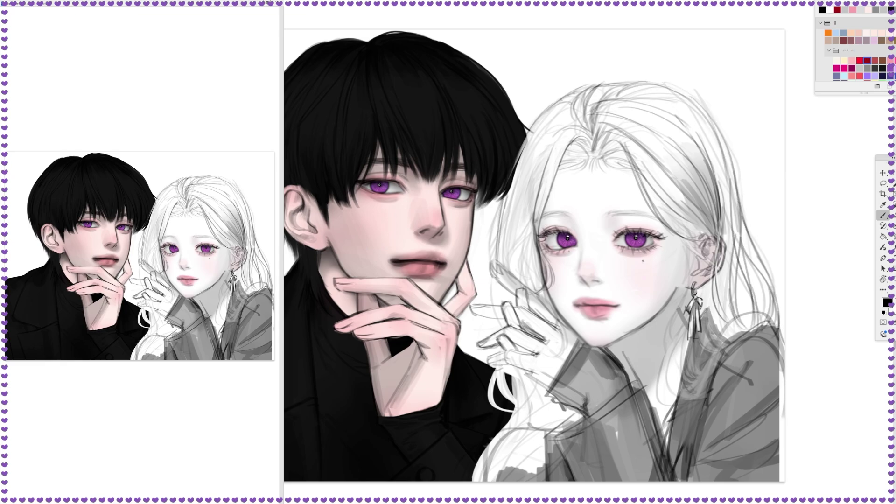
{"action": "left_click_drag", "start_coordinate": [514, 194], "coordinate": [492, 334]}
{"action": "left_click_drag", "start_coordinate": [572, 114], "coordinate": [513, 269]}
{"action": "left_click_drag", "start_coordinate": [537, 194], "coordinate": [502, 329]}
{"action": "left_click_drag", "start_coordinate": [537, 171], "coordinate": [524, 313]}
{"action": "left_click_drag", "start_coordinate": [509, 249], "coordinate": [495, 364]}
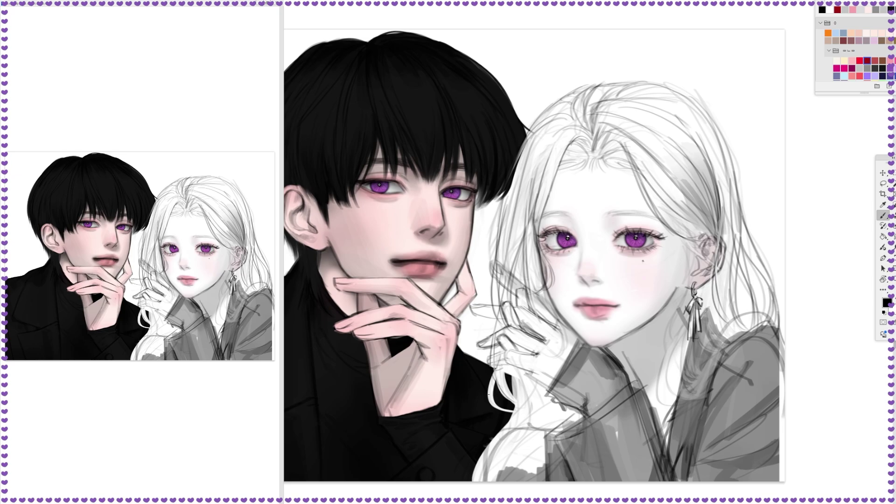
{"action": "left_click_drag", "start_coordinate": [499, 318], "coordinate": [519, 428]}
{"action": "mouse_move", "coordinate": [511, 385]}
{"action": "left_mouse_down"}
{"action": "mouse_move", "coordinate": [486, 443]}
{"action": "mouse_move", "coordinate": [514, 371]}
{"action": "mouse_move", "coordinate": [480, 480]}
{"action": "left_mouse_up"}
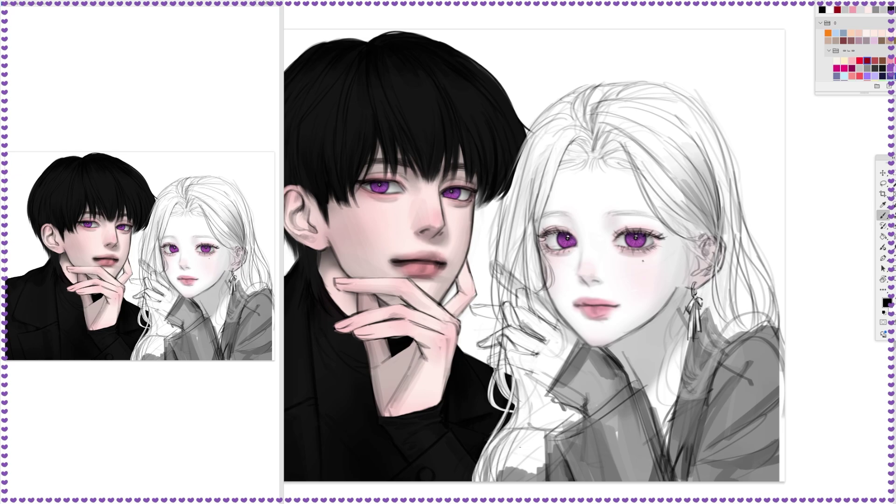
Draw flowing hair strands below the woman's hand, running over her sleeve to the canvas edge.
{"action": "left_click_drag", "start_coordinate": [541, 352], "coordinate": [508, 439]}
{"action": "left_click_drag", "start_coordinate": [572, 371], "coordinate": [504, 480]}
{"action": "left_click_drag", "start_coordinate": [530, 376], "coordinate": [514, 481]}
{"action": "left_click_drag", "start_coordinate": [579, 379], "coordinate": [542, 481]}
{"action": "left_click_drag", "start_coordinate": [563, 437], "coordinate": [533, 481]}
{"action": "key", "text": "space"}
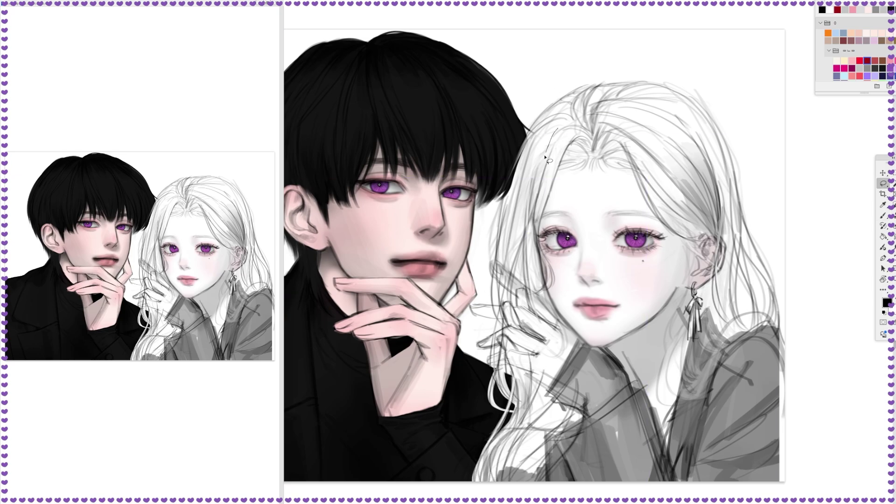
Draw hair strands from the woman's crown past her ear and down over the shoulder on her earring side.
{"action": "key", "text": "b"}
{"action": "left_click_drag", "start_coordinate": [687, 164], "coordinate": [663, 234]}
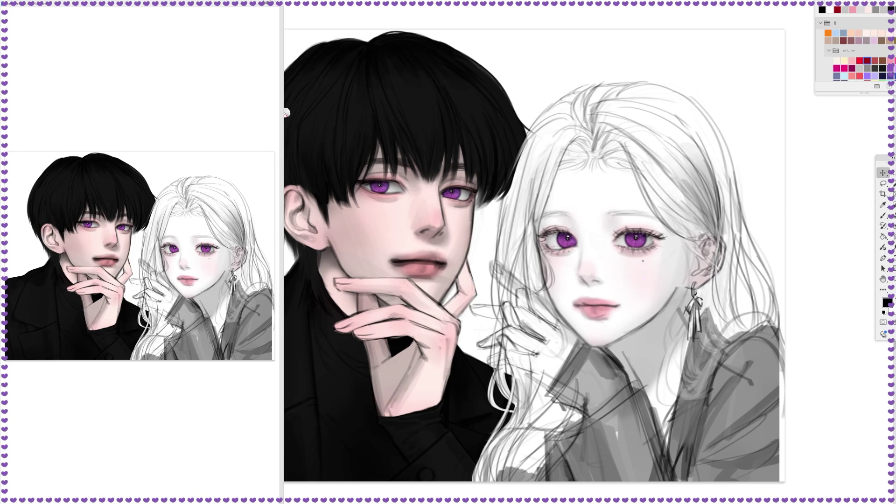
{"action": "left_click_drag", "start_coordinate": [691, 184], "coordinate": [705, 234]}
{"action": "left_click_drag", "start_coordinate": [714, 172], "coordinate": [771, 401]}
Draw long strands framing the woman's face on the side nearest the man, from her temple to her fingers.
{"action": "left_click_drag", "start_coordinate": [541, 161], "coordinate": [527, 275]}
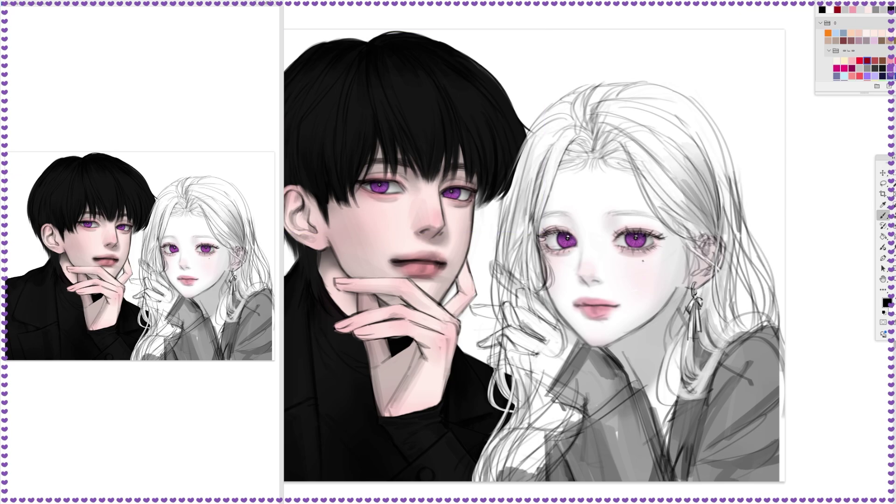
{"action": "left_click_drag", "start_coordinate": [539, 178], "coordinate": [524, 315]}
{"action": "left_click_drag", "start_coordinate": [520, 231], "coordinate": [496, 314]}
{"action": "left_click_drag", "start_coordinate": [532, 157], "coordinate": [504, 256]}
{"action": "left_click_drag", "start_coordinate": [525, 183], "coordinate": [494, 281]}
{"action": "left_click_drag", "start_coordinate": [504, 271], "coordinate": [494, 320]}
{"action": "left_click_drag", "start_coordinate": [521, 249], "coordinate": [515, 293]}
{"action": "mouse_move", "coordinate": [541, 201]}
{"action": "left_mouse_down"}
{"action": "mouse_move", "coordinate": [537, 289]}
{"action": "mouse_move", "coordinate": [547, 295]}
{"action": "left_mouse_up"}
Add darker strands across the woman's temple and along the outer edge of her hair on the earring side.
{"action": "left_click_drag", "start_coordinate": [633, 154], "coordinate": [696, 239]}
{"action": "left_click_drag", "start_coordinate": [701, 112], "coordinate": [724, 217]}
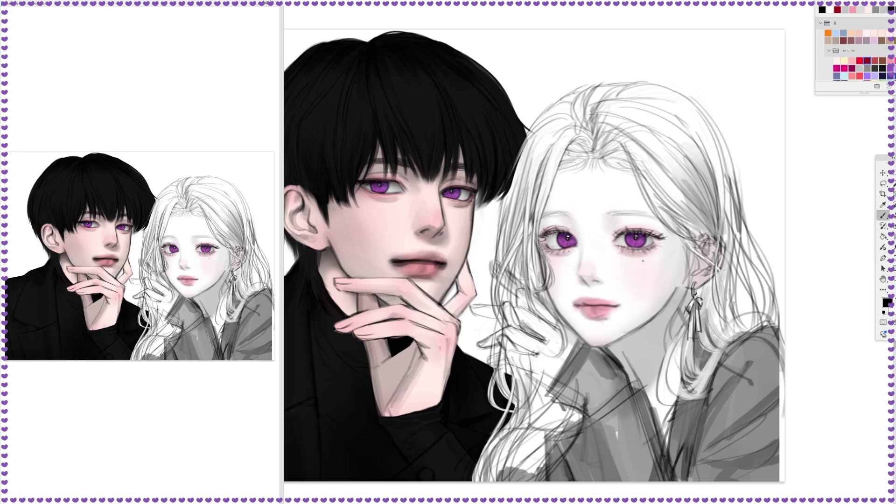
{"action": "left_click_drag", "start_coordinate": [721, 140], "coordinate": [737, 233]}
{"action": "left_click_drag", "start_coordinate": [731, 161], "coordinate": [744, 327]}
{"action": "left_click_drag", "start_coordinate": [730, 247], "coordinate": [752, 329]}
{"action": "left_click_drag", "start_coordinate": [707, 115], "coordinate": [740, 243]}
{"action": "left_click", "coordinate": [737, 169], "text": "alt"}
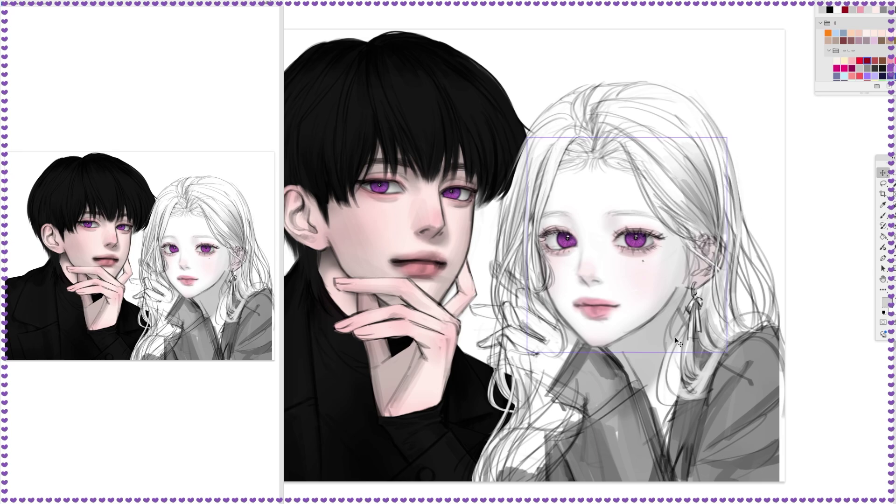
Paint light strands into the locks curling over the woman's shoulder and lighten the hair below her hand.
{"action": "key", "text": "x"}
{"action": "left_click_drag", "start_coordinate": [686, 332], "coordinate": [700, 395]}
{"action": "left_click_drag", "start_coordinate": [742, 339], "coordinate": [698, 390]}
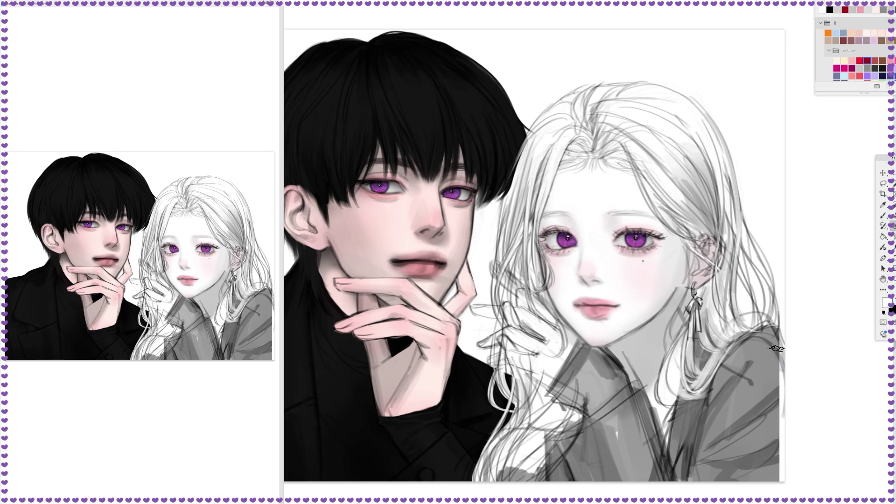
{"action": "left_click_drag", "start_coordinate": [494, 401], "coordinate": [560, 476]}
{"action": "key", "text": "v"}
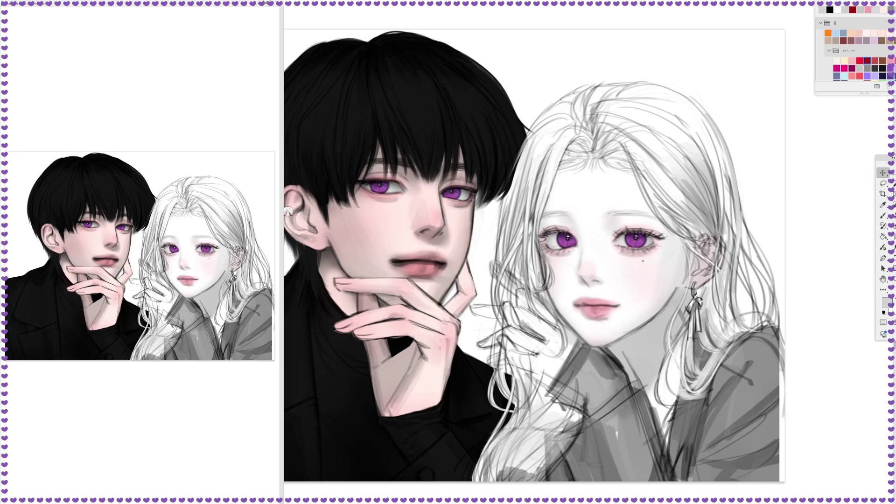
Outline the woman's inner sleeve and wide jacket cuff with a row of round buttons.
{"action": "key", "text": "b"}
{"action": "key", "text": "x"}
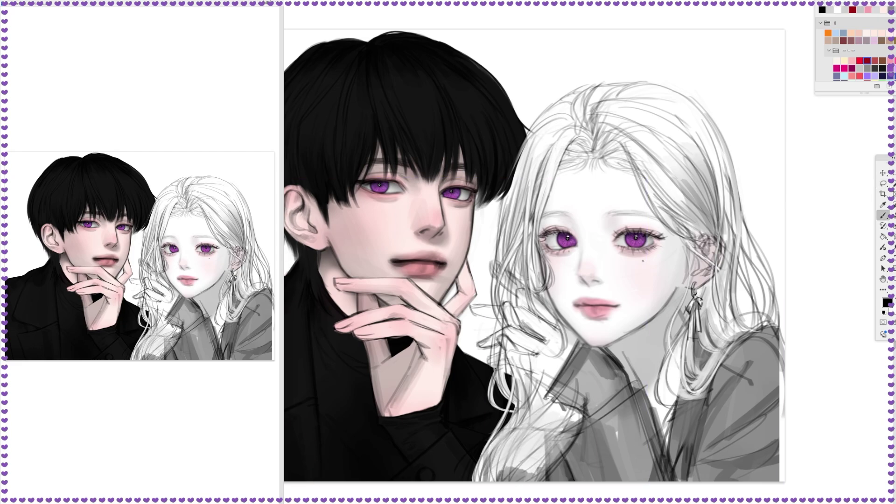
{"action": "left_click_drag", "start_coordinate": [635, 385], "coordinate": [583, 441]}
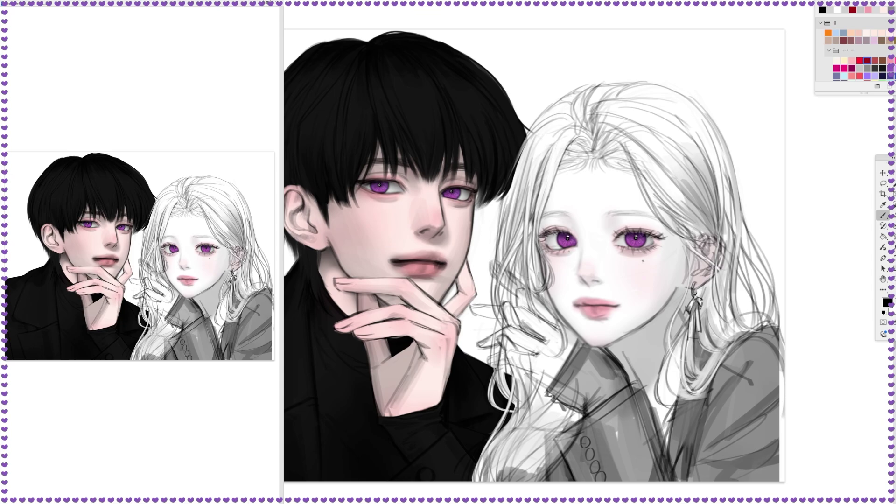
{"action": "left_click_drag", "start_coordinate": [635, 382], "coordinate": [663, 471]}
{"action": "key", "text": "ctrl+v"}
{"action": "key", "text": "v"}
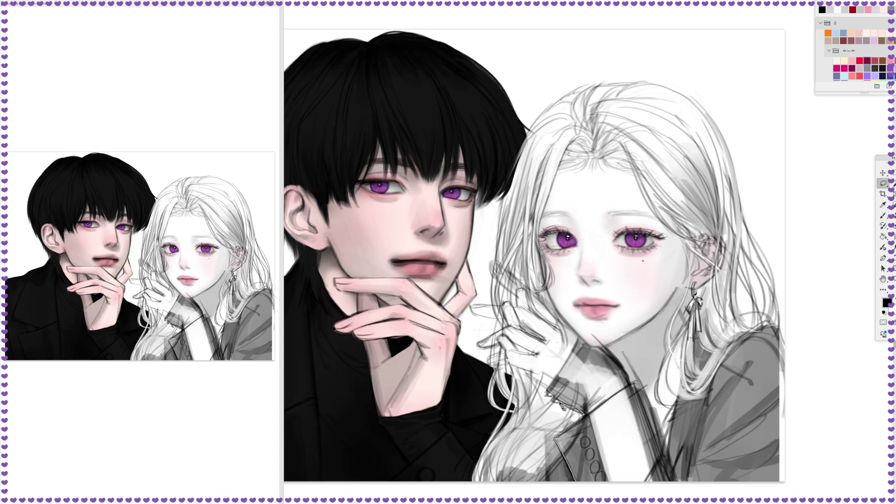
Select the woman's raised sleeve and jacket cuff and fill them with black.
{"action": "left_click_drag", "start_coordinate": [634, 386], "coordinate": [579, 481]}
{"action": "key", "text": "b"}
{"action": "left_click_drag", "start_coordinate": [607, 421], "coordinate": [584, 379]}
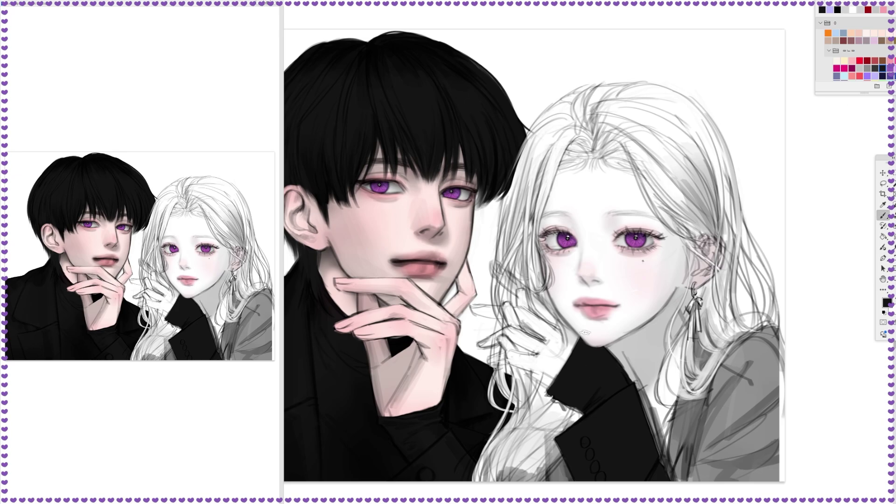
{"action": "key", "text": "x"}
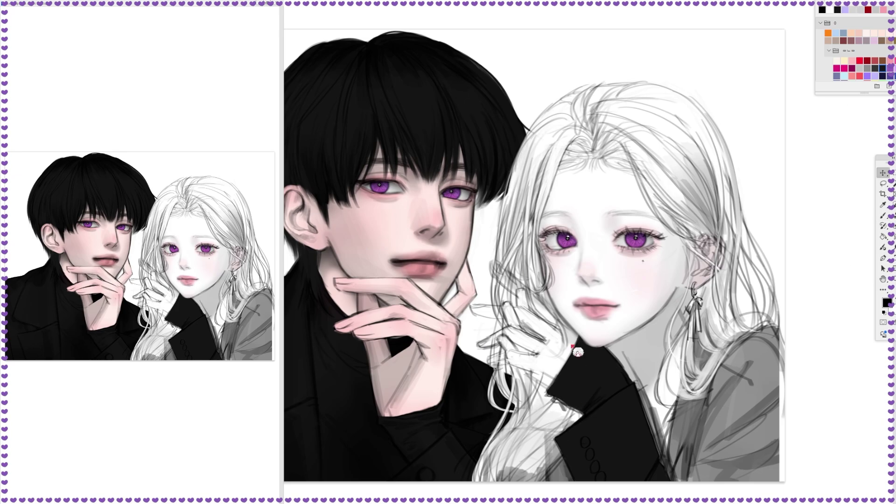
Extend the black jacket cuff outward over the hair below the woman's hand and clear the selection.
{"action": "key", "text": "b"}
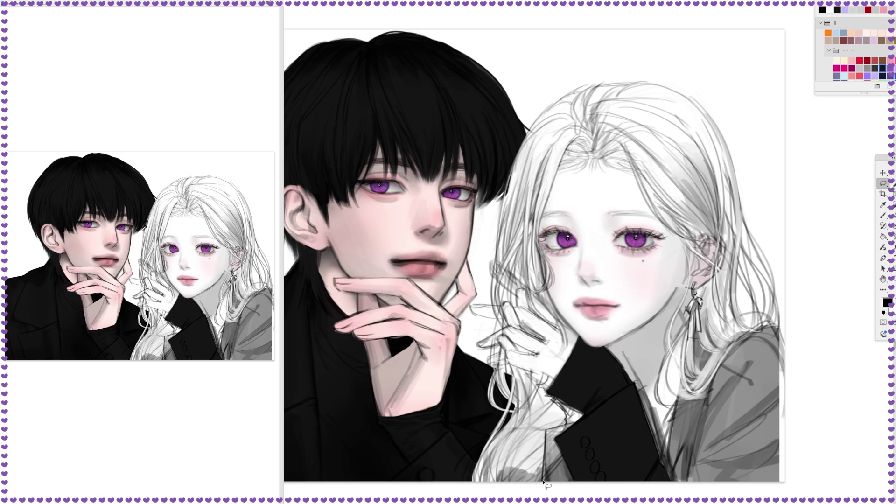
{"action": "key", "text": "b"}
{"action": "left_click_drag", "start_coordinate": [578, 426], "coordinate": [560, 448]}
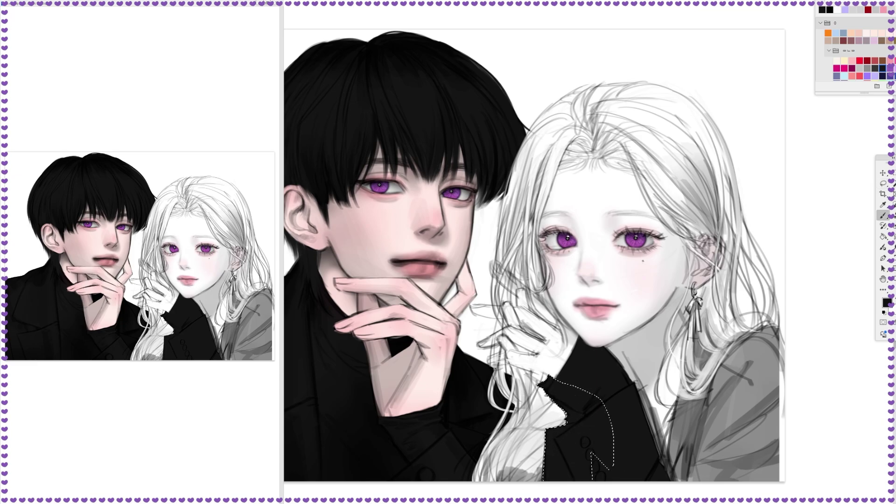
{"action": "key", "text": "ctrl+d"}
{"action": "key", "text": "x"}
{"action": "key", "text": "x"}
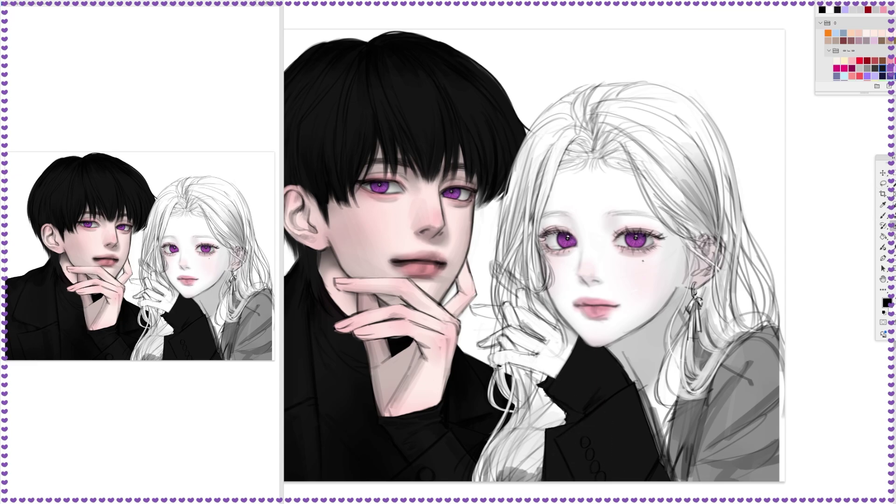
Clean up the woman's hand by painting the fingers and palm white and redrawing their outlines.
{"action": "left_click", "coordinate": [514, 361], "text": "alt"}
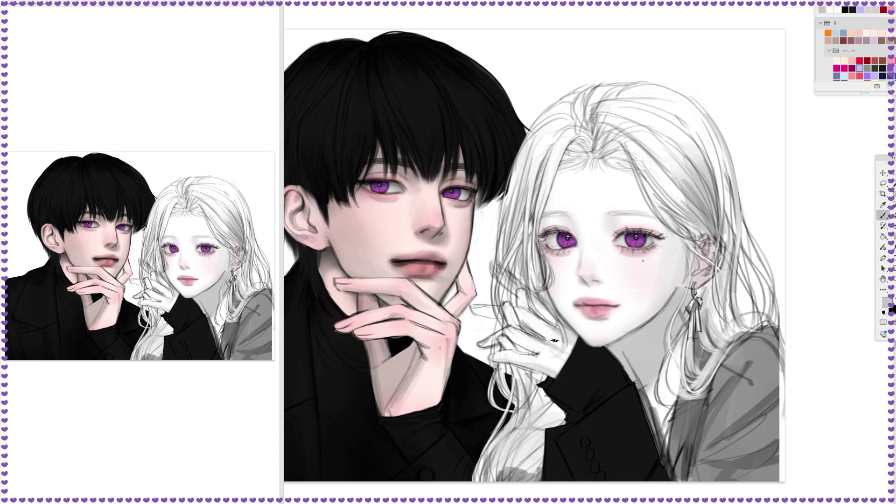
{"action": "left_click", "coordinate": [541, 251], "text": "alt"}
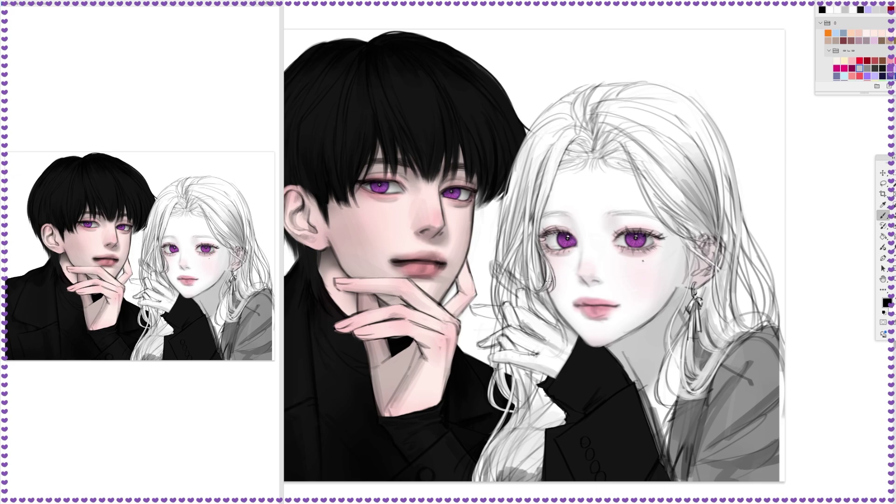
{"action": "left_click", "coordinate": [565, 326], "text": "alt"}
{"action": "mouse_move", "coordinate": [507, 271]}
{"action": "left_mouse_down"}
{"action": "mouse_move", "coordinate": [567, 327]}
{"action": "mouse_move", "coordinate": [491, 310]}
{"action": "left_mouse_up"}
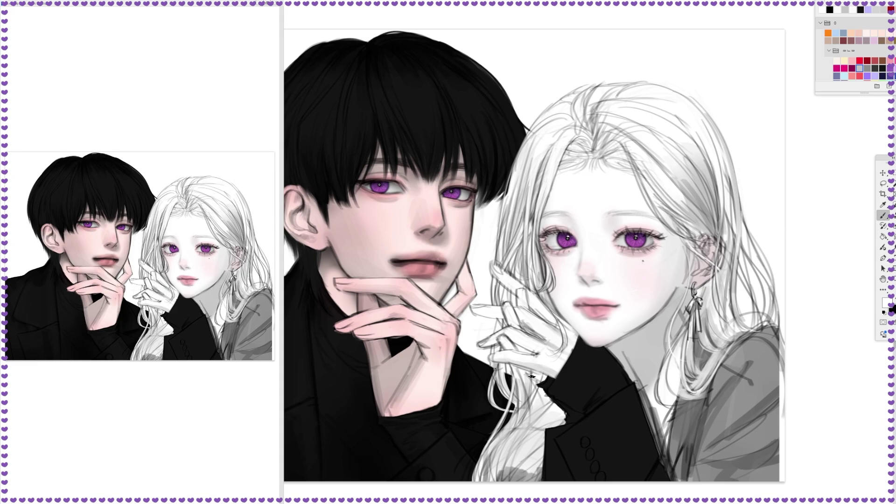
{"action": "key", "text": "x"}
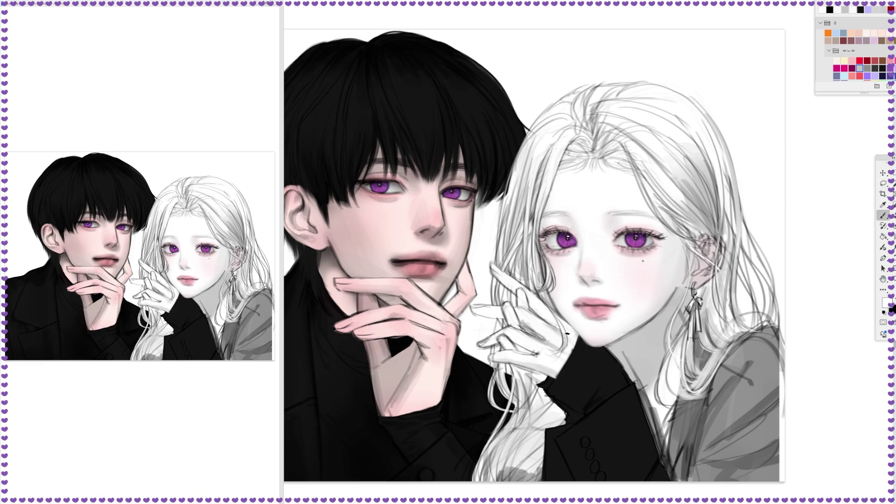
Shade the gaps between the woman's fingers in gray and darken her jawline.
{"action": "left_click", "coordinate": [555, 312], "text": "alt"}
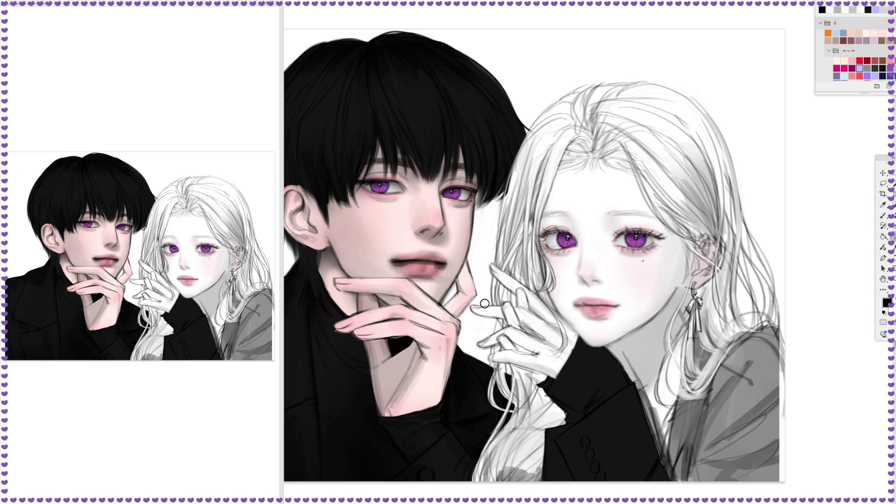
{"action": "key", "text": "b"}
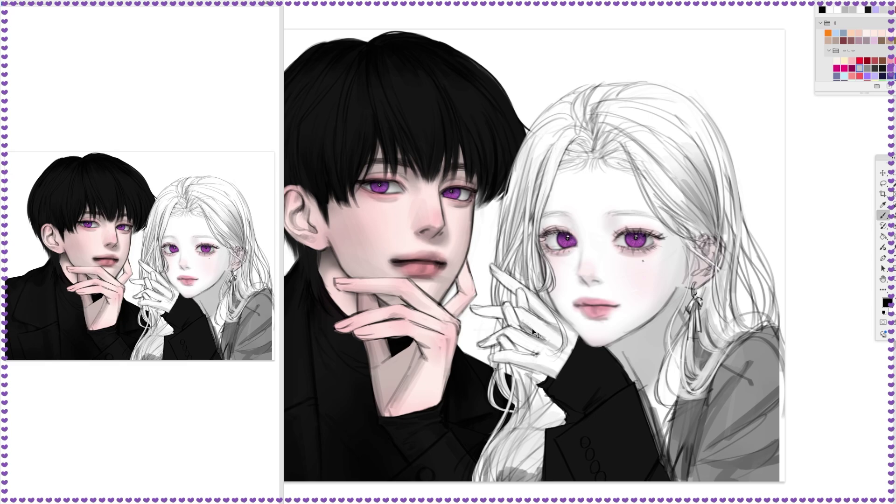
{"action": "left_click", "coordinate": [537, 337], "text": "alt"}
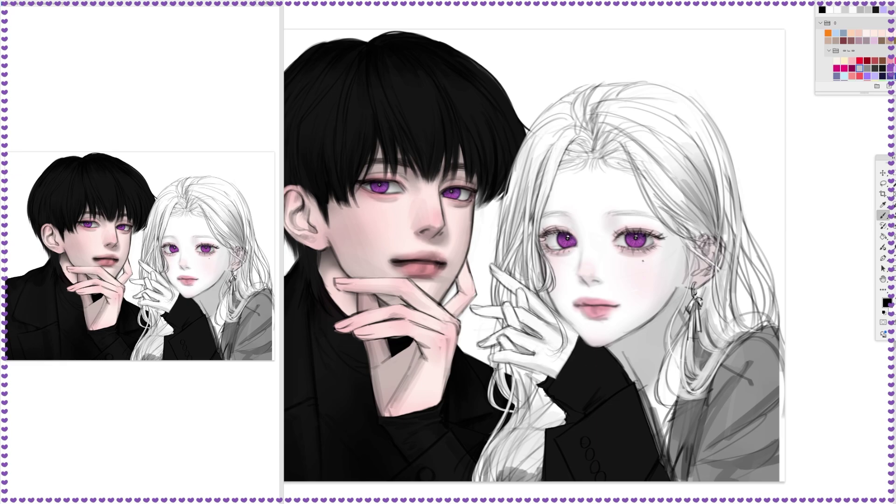
{"action": "key", "text": "x"}
{"action": "left_click", "coordinate": [532, 312], "text": "alt"}
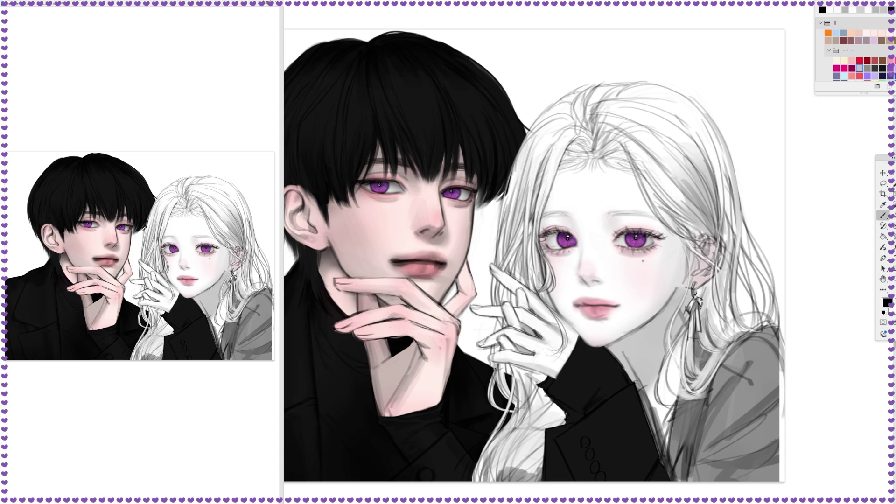
{"action": "left_click", "coordinate": [480, 344], "text": "alt"}
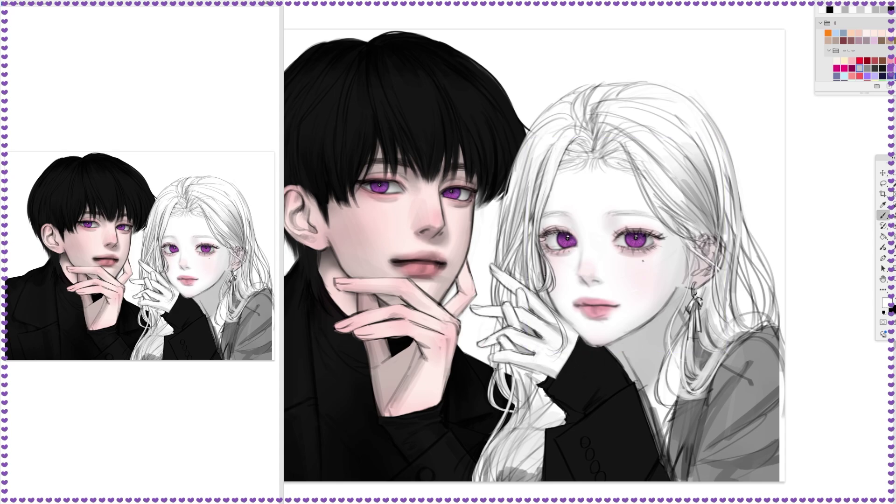
{"action": "mouse_move", "coordinate": [574, 338]}
{"action": "left_mouse_down"}
{"action": "mouse_move", "coordinate": [603, 346]}
{"action": "mouse_move", "coordinate": [668, 299]}
{"action": "left_mouse_up"}
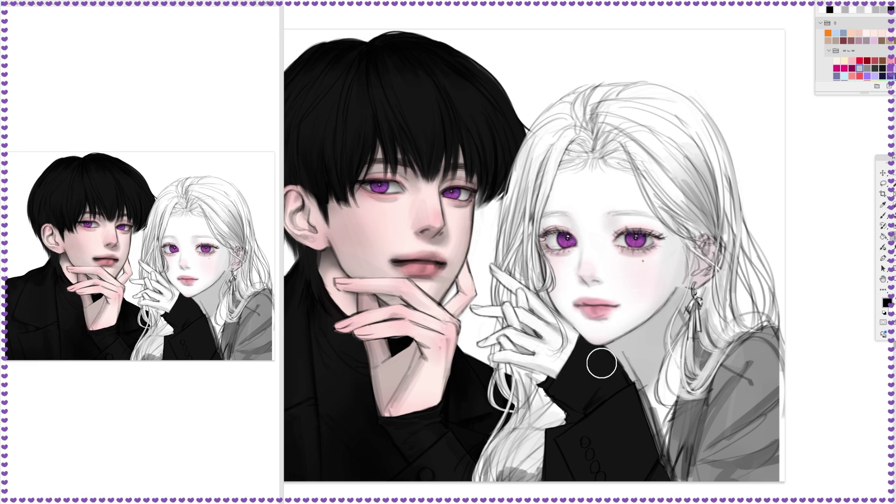
Paint gray and white wavy strands into the woman's hair below her hand, down to the canvas edge.
{"action": "left_click", "coordinate": [516, 362], "text": "alt"}
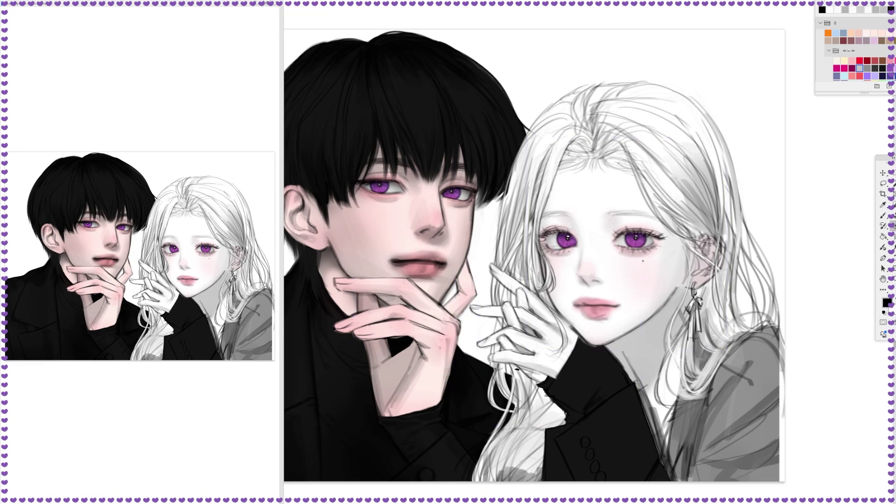
{"action": "key", "text": "x"}
{"action": "key", "text": "k"}
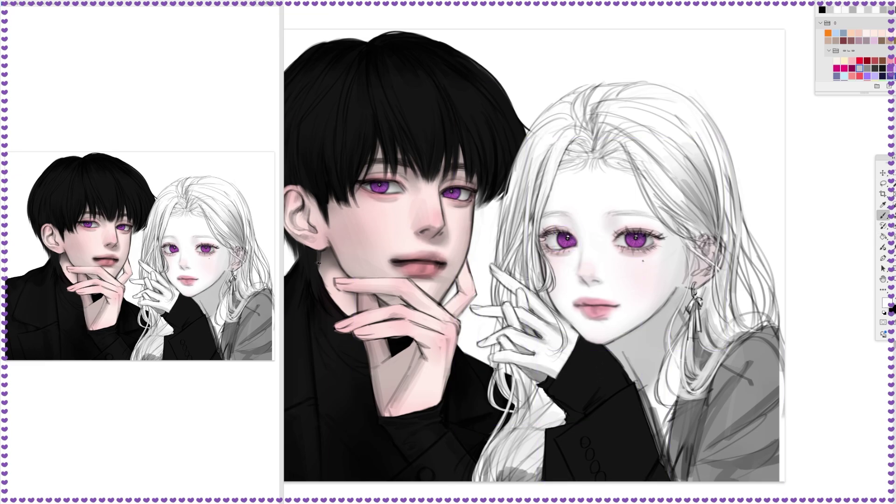
{"action": "left_click", "coordinate": [515, 369], "text": "alt"}
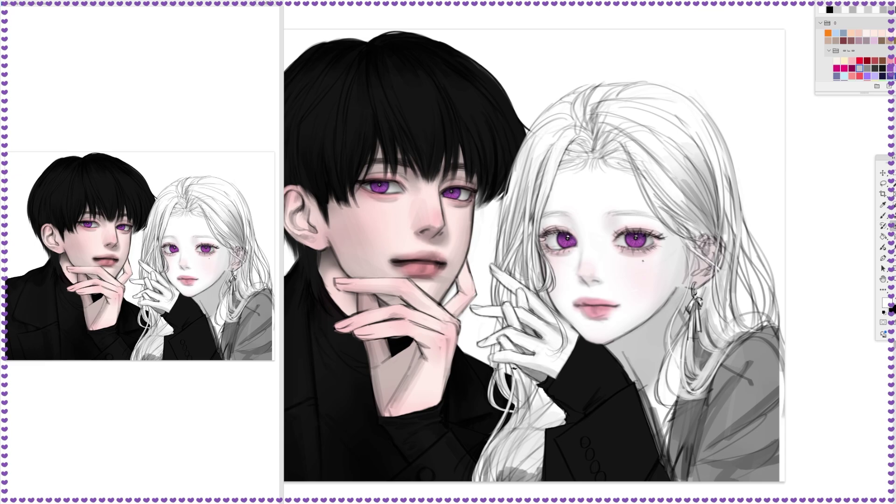
{"action": "mouse_move", "coordinate": [495, 365]}
{"action": "left_mouse_down"}
{"action": "mouse_move", "coordinate": [509, 399]}
{"action": "mouse_move", "coordinate": [509, 479]}
{"action": "left_mouse_up"}
{"action": "left_click_drag", "start_coordinate": [495, 427], "coordinate": [523, 483]}
{"action": "left_click_drag", "start_coordinate": [533, 404], "coordinate": [560, 479]}
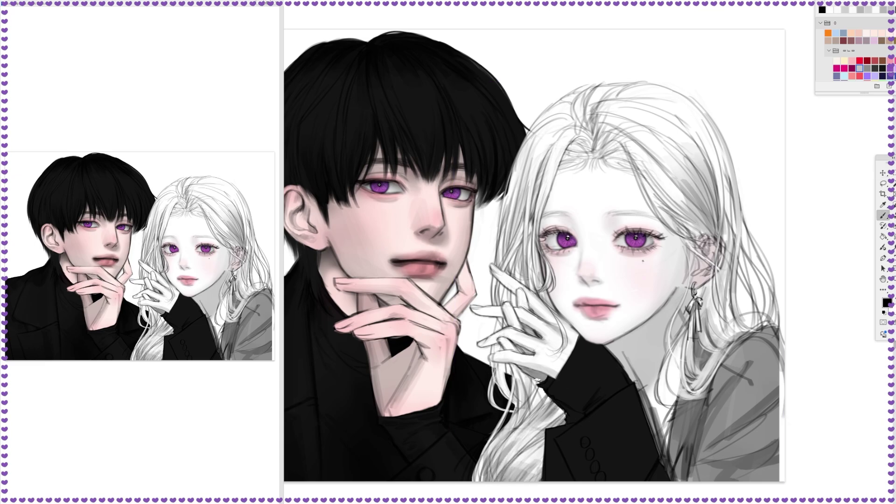
{"action": "left_click_drag", "start_coordinate": [537, 378], "coordinate": [504, 480]}
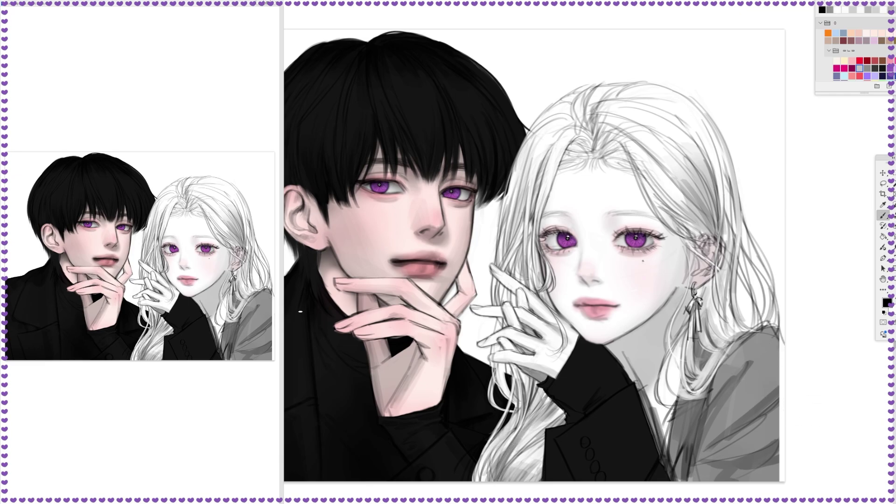
Lighten the woman's gray jacket sketch and redraw her neckline, lapel, shoulder edge and sleeve folds.
{"action": "left_click_drag", "start_coordinate": [654, 327], "coordinate": [766, 467]}
{"action": "left_click_drag", "start_coordinate": [612, 342], "coordinate": [644, 403]}
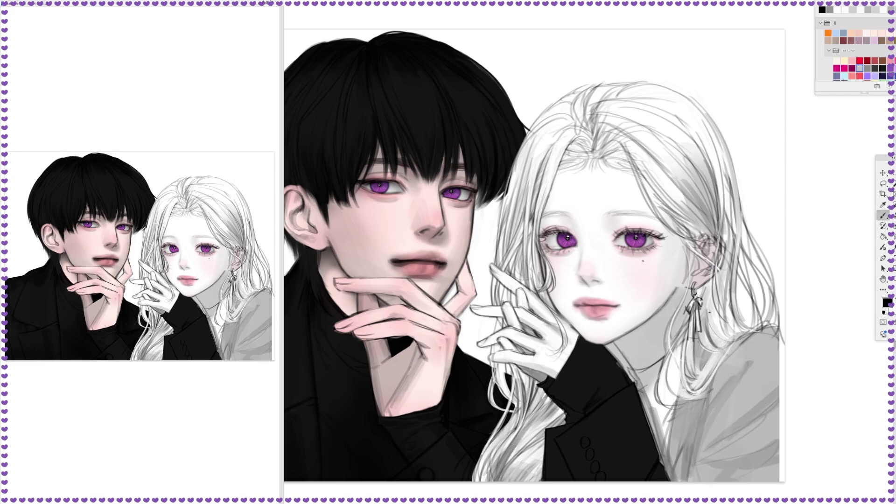
{"action": "left_click_drag", "start_coordinate": [698, 336], "coordinate": [672, 467]}
{"action": "left_click_drag", "start_coordinate": [761, 331], "coordinate": [705, 425]}
{"action": "left_click_drag", "start_coordinate": [785, 387], "coordinate": [755, 470]}
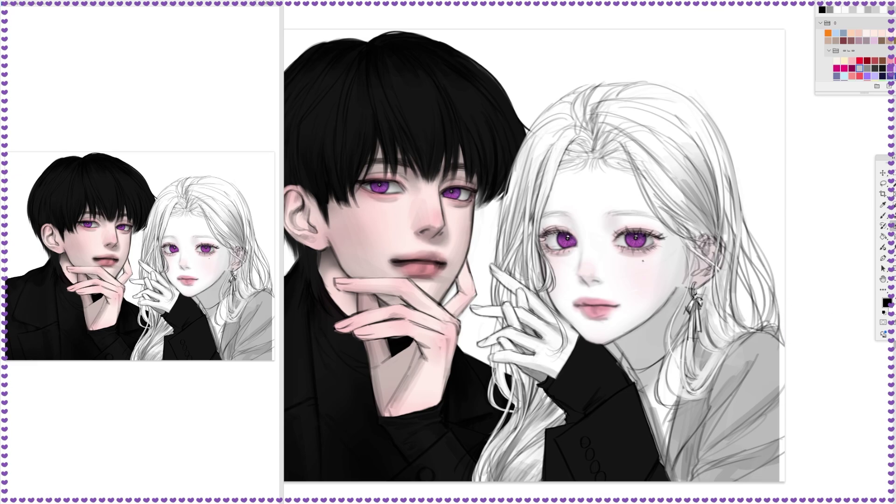
Fill the woman's jacket and high-neck top with black around her hair and clean up the collar edge.
{"action": "key", "text": "ctrl+z"}
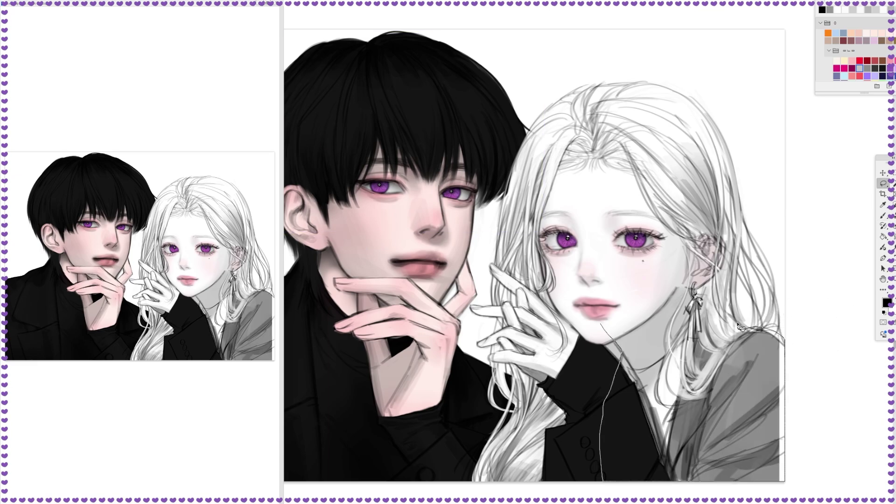
{"action": "key", "text": "ctrl+z"}
{"action": "left_click", "coordinate": [891, 308]}
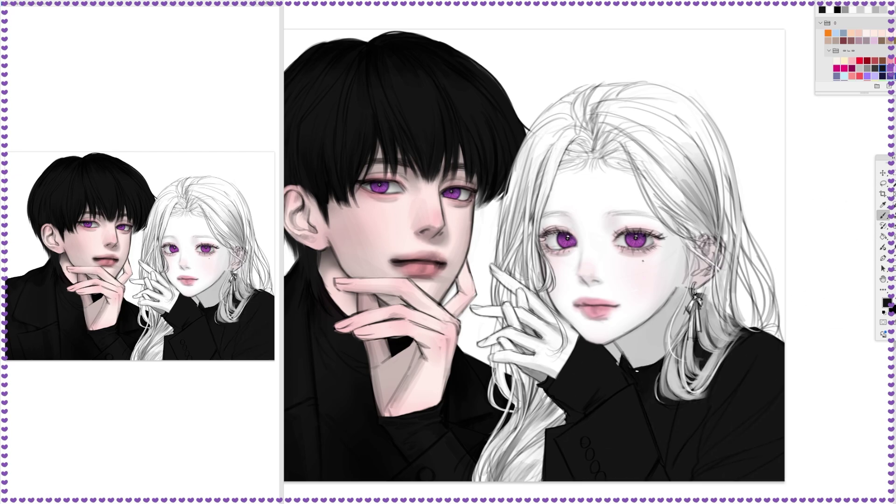
{"action": "left_click_drag", "start_coordinate": [638, 372], "coordinate": [672, 341]}
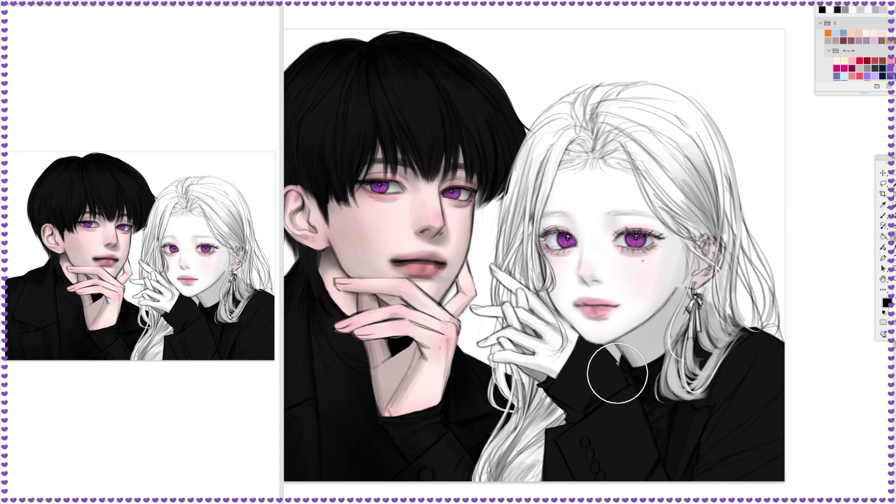
{"action": "left_click", "coordinate": [617, 359], "text": "alt"}
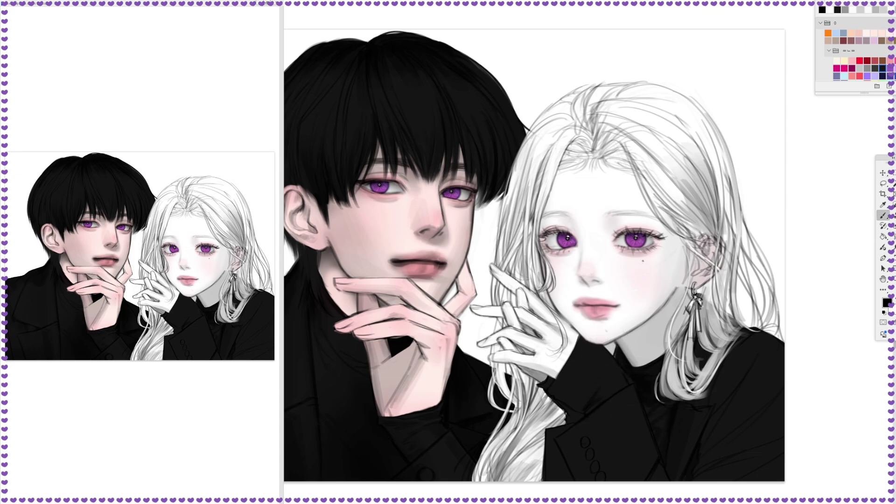
Fill the woman's neck and face with a pale skin tone.
{"action": "key", "text": "g"}
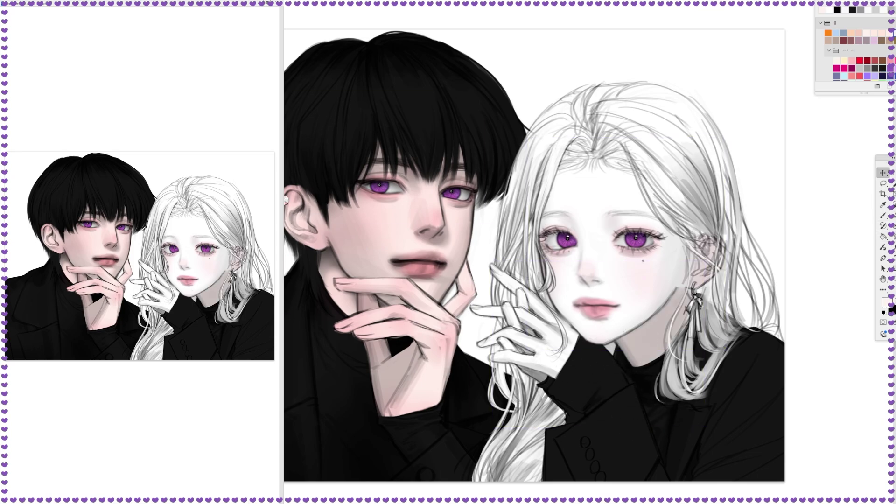
{"action": "left_click", "coordinate": [575, 150]}
{"action": "key", "text": "b"}
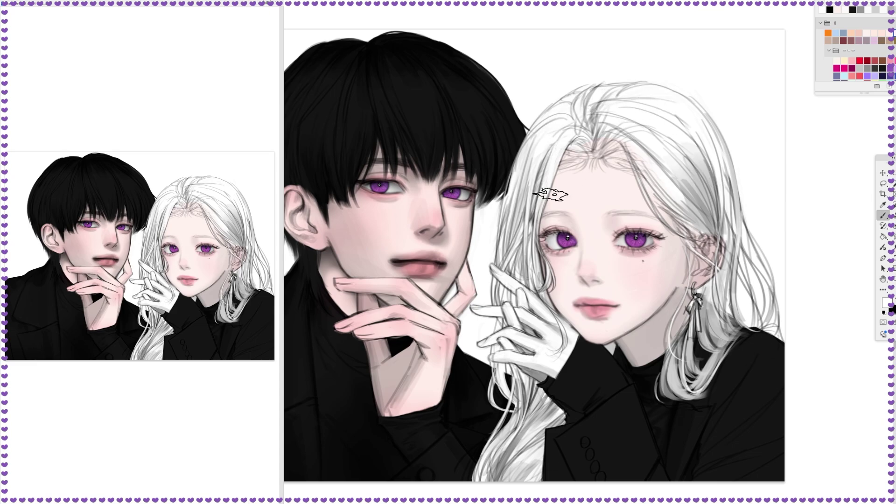
Paint dark and white strands into the woman's hair behind her ear, down to the shoulder.
{"action": "key", "text": "x"}
{"action": "left_click_drag", "start_coordinate": [743, 282], "coordinate": [730, 325]}
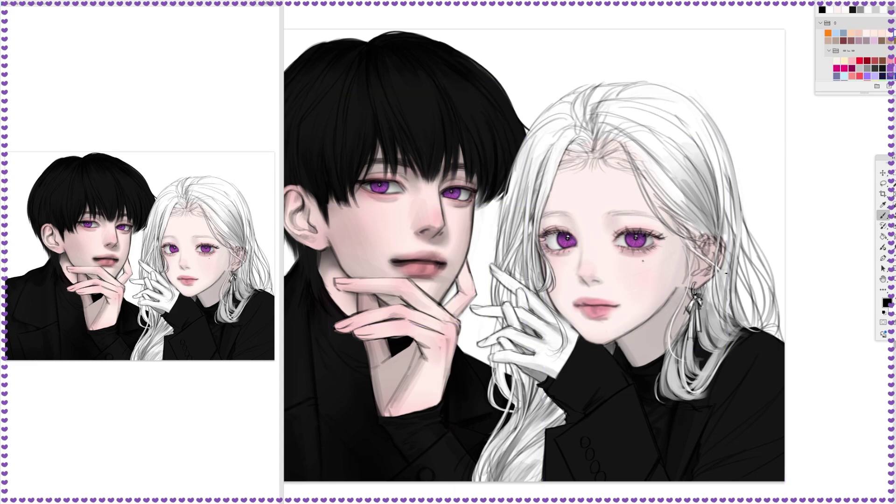
{"action": "key", "text": "x"}
{"action": "left_click_drag", "start_coordinate": [723, 215], "coordinate": [728, 327]}
{"action": "key", "text": "x"}
{"action": "left_click_drag", "start_coordinate": [728, 261], "coordinate": [729, 336]}
{"action": "key", "text": "x"}
{"action": "left_click_drag", "start_coordinate": [730, 231], "coordinate": [726, 336]}
{"action": "left_click_drag", "start_coordinate": [747, 292], "coordinate": [724, 337]}
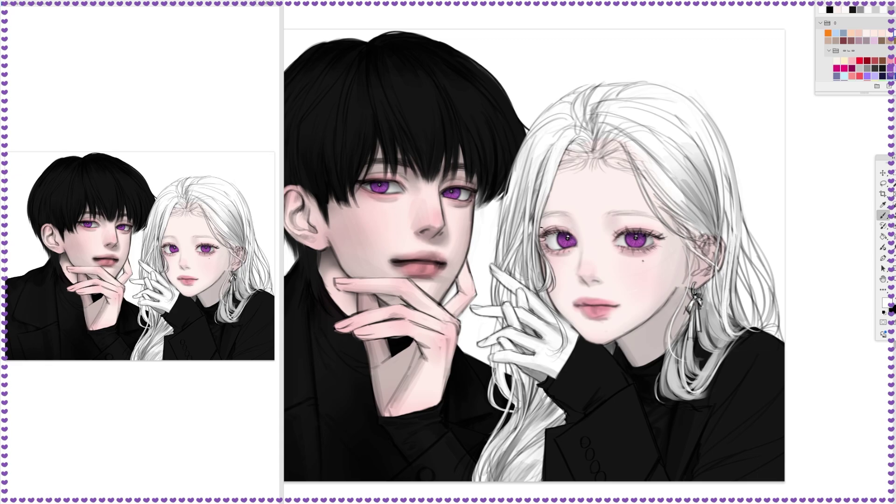
Color the woman's hand in skin tone and add pink blush to her fingers and around both eyes.
{"action": "left_click", "coordinate": [853, 61]}
{"action": "left_click_drag", "start_coordinate": [551, 299], "coordinate": [495, 373]}
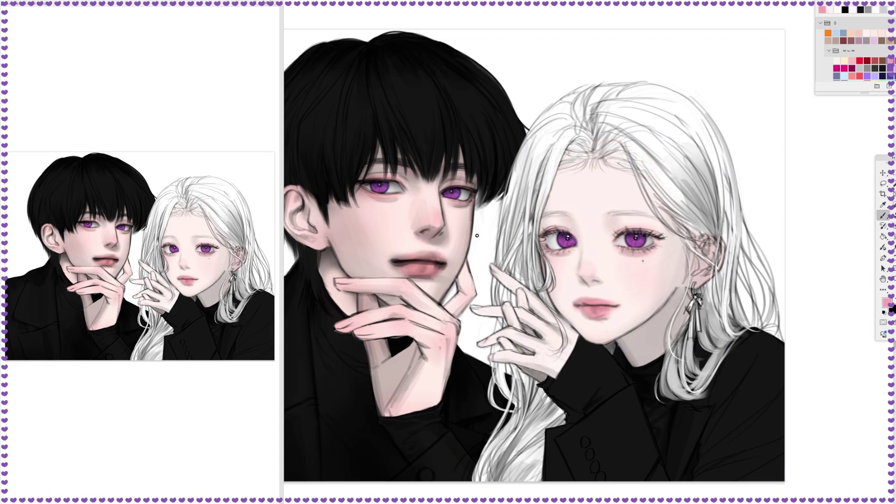
{"action": "left_click_drag", "start_coordinate": [523, 292], "coordinate": [495, 360]}
{"action": "left_click_drag", "start_coordinate": [631, 238], "coordinate": [653, 245]}
{"action": "left_click_drag", "start_coordinate": [554, 244], "coordinate": [542, 239]}
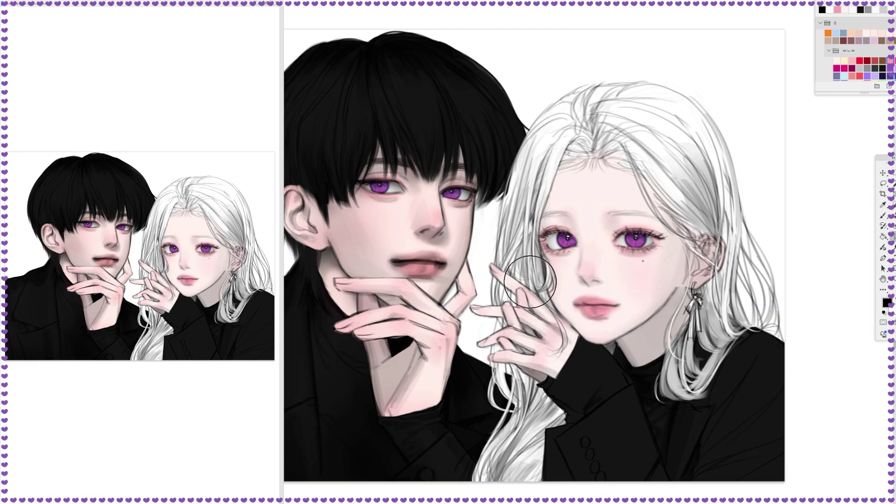
Select the woman's ear area and clean up its sketch lines with a smooth skin tone.
{"action": "left_click", "coordinate": [619, 357], "text": "alt"}
{"action": "key", "text": "x"}
{"action": "left_click_drag", "start_coordinate": [715, 233], "coordinate": [700, 284]}
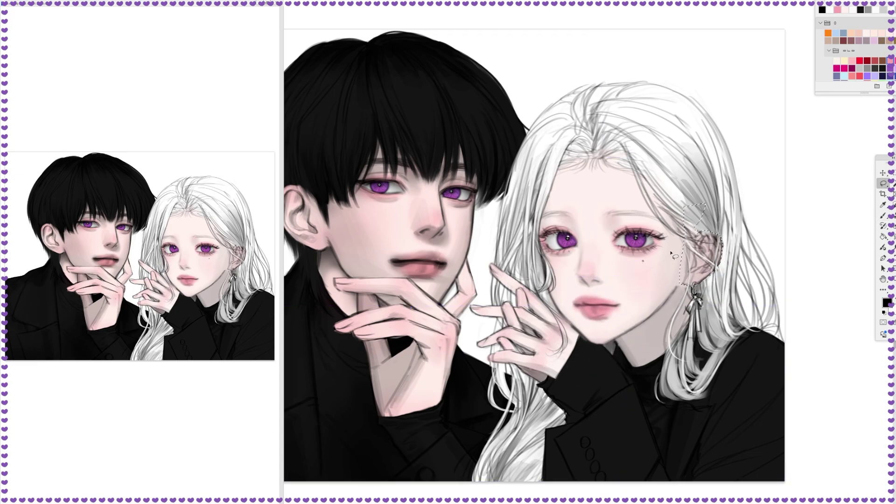
{"action": "mouse_move", "coordinate": [677, 224]}
{"action": "left_mouse_down"}
{"action": "mouse_move", "coordinate": [710, 234]}
{"action": "mouse_move", "coordinate": [716, 251]}
{"action": "left_mouse_up"}
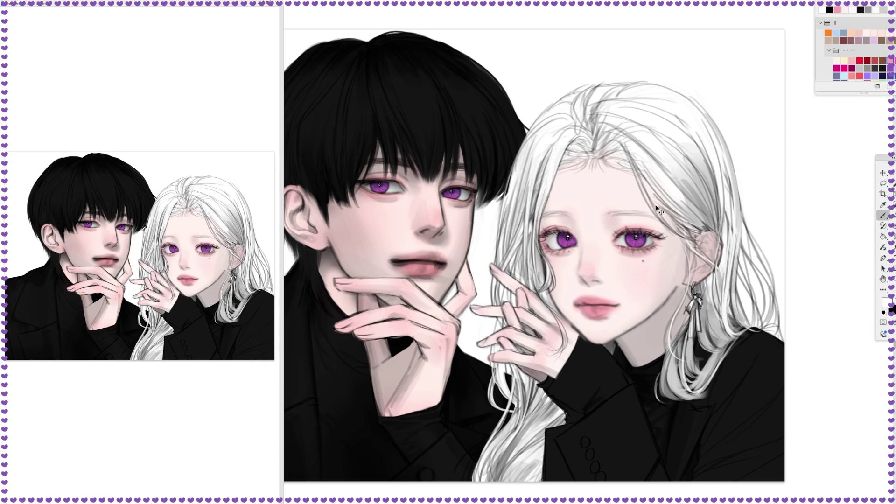
Paint white and gray strands beside the woman's ear and through the curled lock beneath her earring.
{"action": "left_click_drag", "start_coordinate": [714, 201], "coordinate": [724, 265]}
{"action": "left_click_drag", "start_coordinate": [729, 299], "coordinate": [730, 203]}
{"action": "key", "text": "x"}
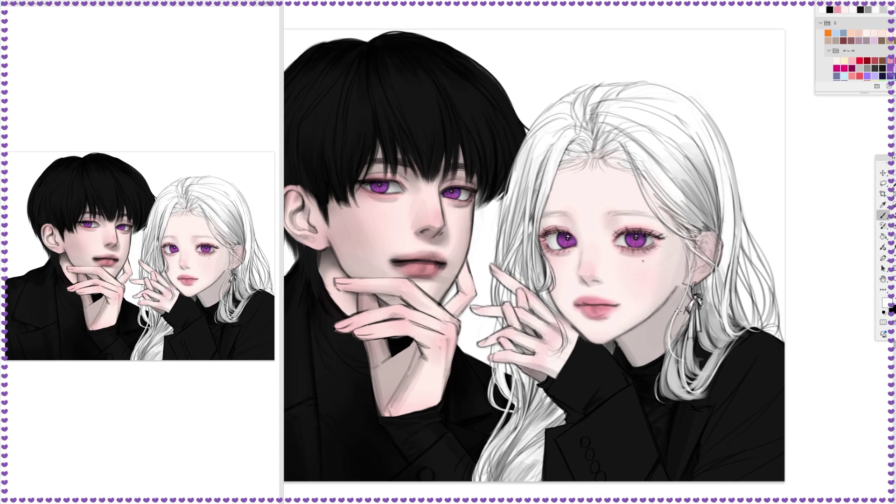
{"action": "mouse_move", "coordinate": [700, 294]}
{"action": "left_mouse_down"}
{"action": "mouse_move", "coordinate": [677, 392]}
{"action": "mouse_move", "coordinate": [728, 373]}
{"action": "left_mouse_up"}
{"action": "left_click_drag", "start_coordinate": [728, 341], "coordinate": [678, 409]}
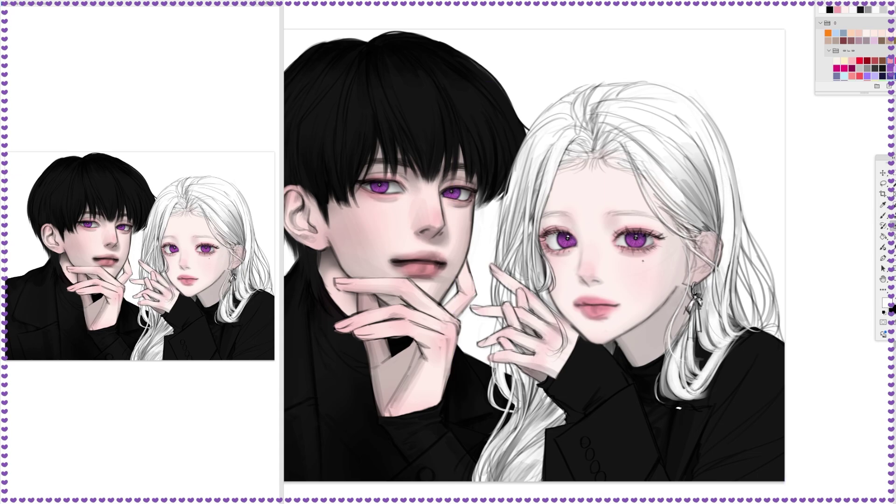
{"action": "left_click_drag", "start_coordinate": [678, 359], "coordinate": [658, 404]}
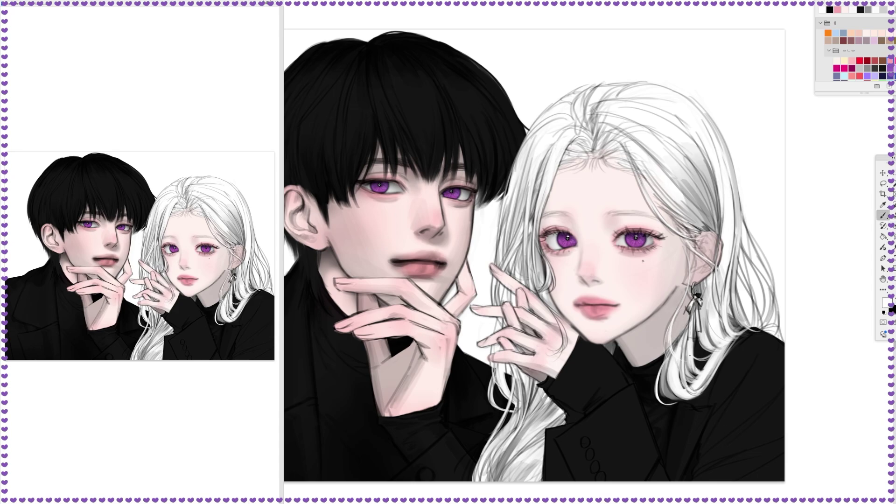
{"action": "mouse_move", "coordinate": [714, 412]}
{"action": "left_mouse_down"}
{"action": "mouse_move", "coordinate": [718, 376]}
{"action": "mouse_move", "coordinate": [745, 334]}
{"action": "left_mouse_up"}
{"action": "key", "text": "x"}
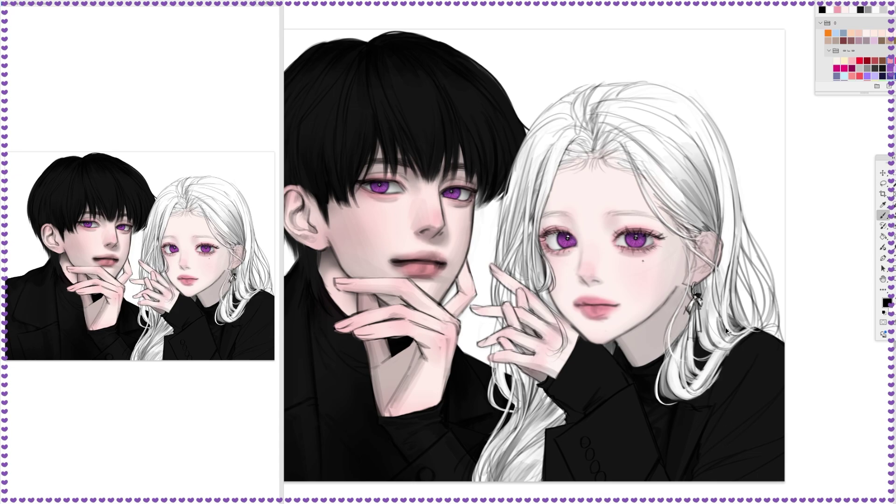
{"action": "key", "text": "ctrl+z"}
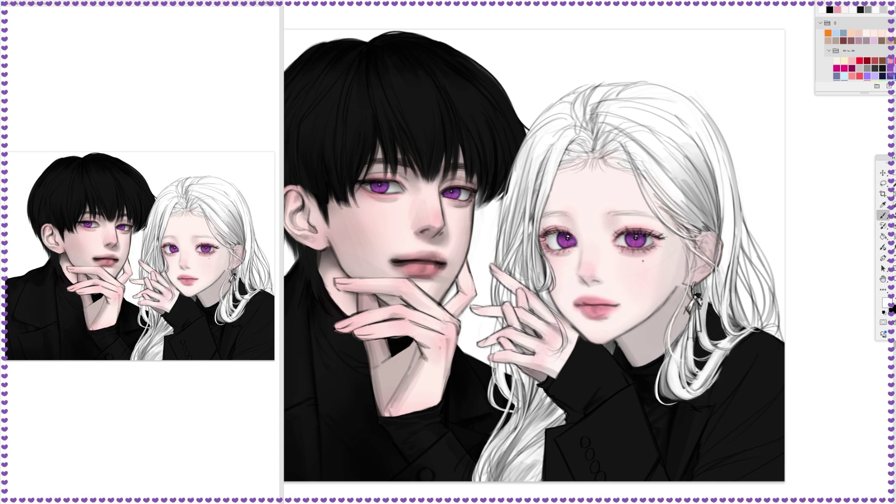
Draw long gray strands down the outer side of the woman's hair to her shoulder.
{"action": "left_click_drag", "start_coordinate": [719, 201], "coordinate": [726, 291]}
{"action": "mouse_move", "coordinate": [707, 121]}
{"action": "left_mouse_down"}
{"action": "mouse_move", "coordinate": [732, 265]}
{"action": "mouse_move", "coordinate": [754, 322]}
{"action": "left_mouse_up"}
{"action": "left_click_drag", "start_coordinate": [747, 224], "coordinate": [780, 336]}
{"action": "key", "text": "x"}
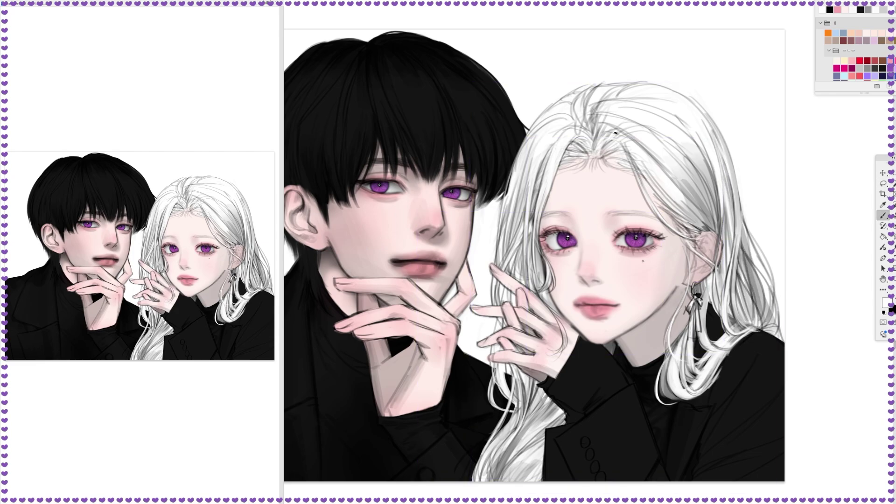
Refine the woman's eyebrows and the upper eyelid and lash line above her eyes.
{"action": "scroll", "coordinate": [603, 215], "scroll_direction": "up", "scroll_amount": 2}
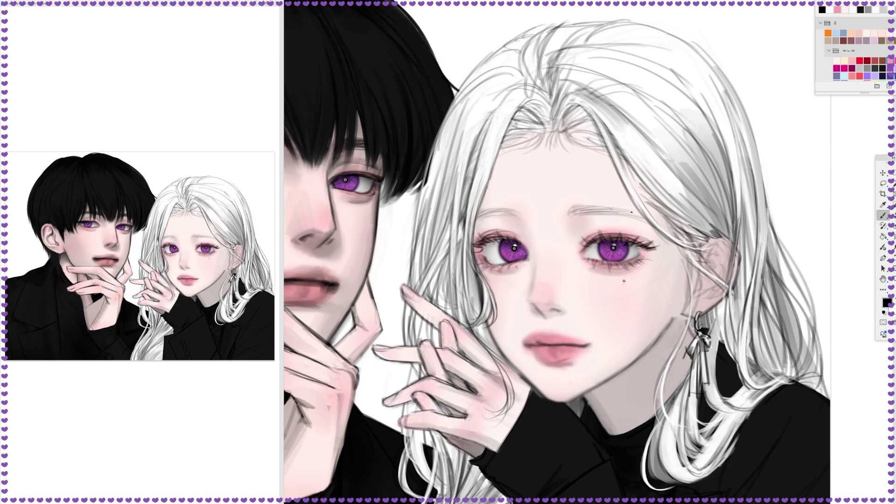
{"action": "key", "text": "e"}
{"action": "key", "text": "ctrl+d"}
{"action": "key", "text": "v"}
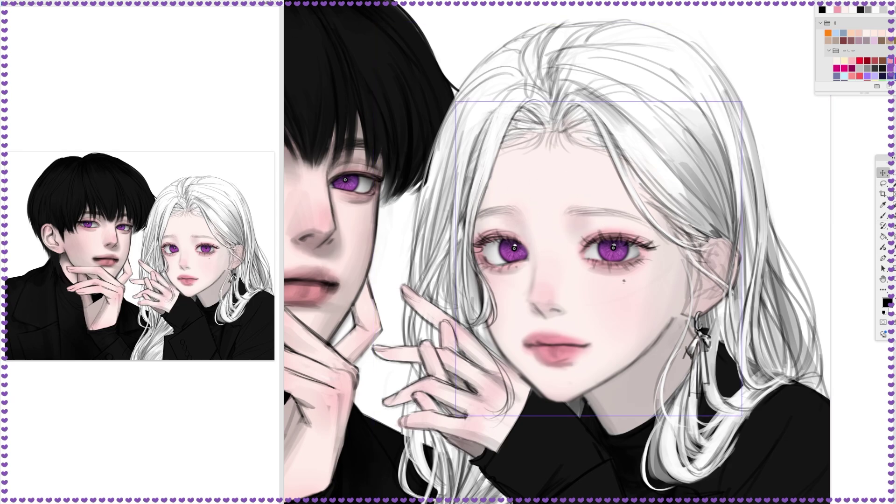
{"action": "key", "text": "b"}
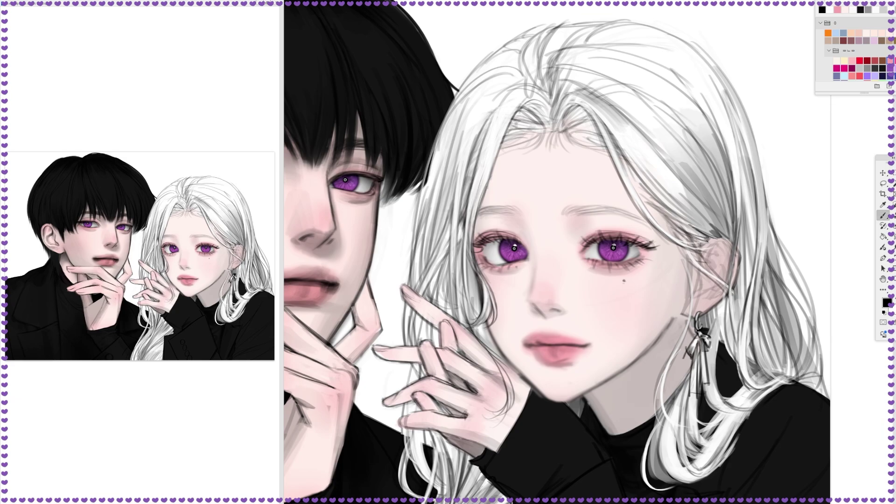
{"action": "key", "text": "x"}
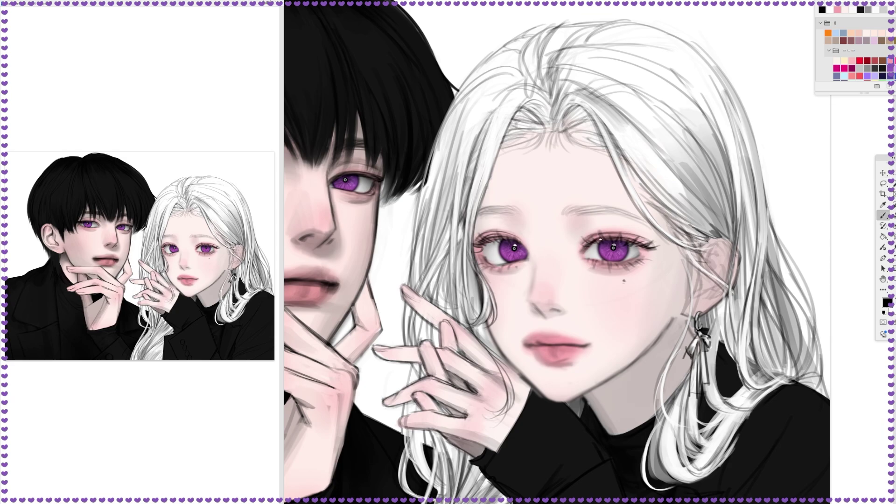
{"action": "left_click_drag", "start_coordinate": [590, 241], "coordinate": [640, 237]}
{"action": "key", "text": "x"}
{"action": "key", "text": "x"}
{"action": "key", "text": "x"}
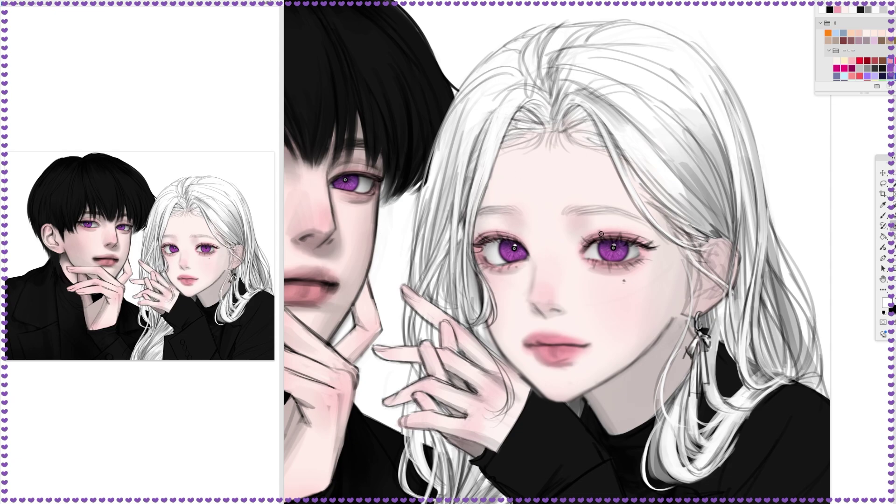
{"action": "key", "text": "x"}
{"action": "key", "text": "b"}
Deepen the line between the woman's lips and shade under her nose with sampled tones.
{"action": "left_click", "coordinate": [553, 302], "text": "alt"}
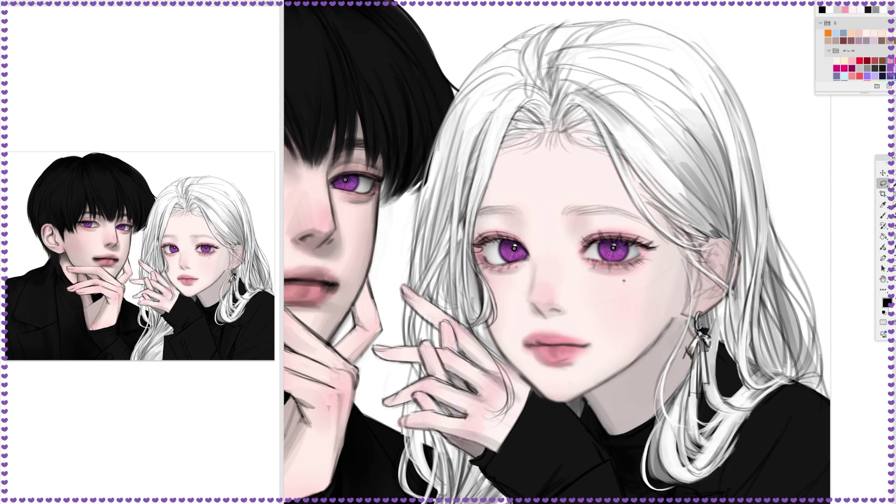
{"action": "key", "text": "b"}
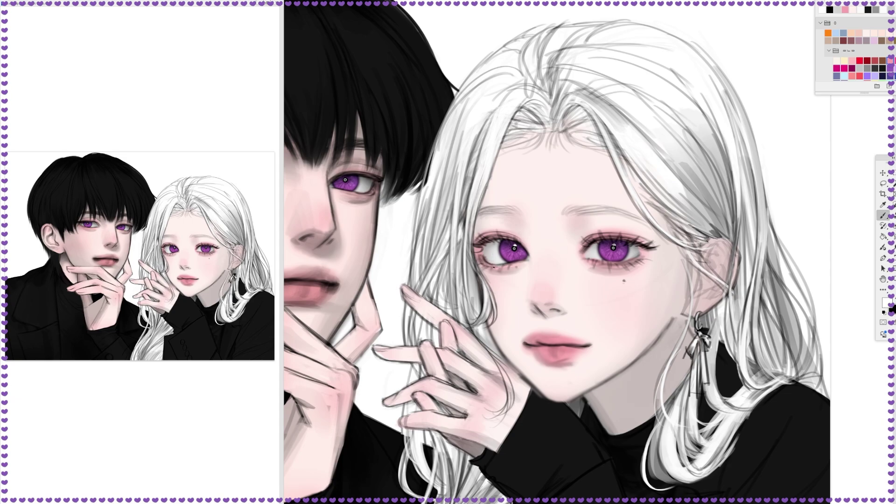
{"action": "left_click", "coordinate": [508, 272], "text": "alt"}
{"action": "left_click", "coordinate": [518, 232], "text": "alt"}
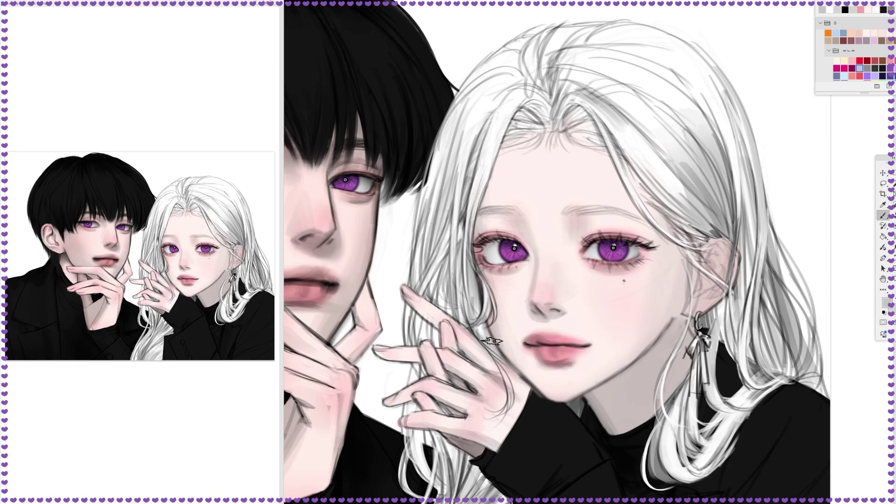
Shade the side of the woman's cheek with soft gray and touch up the mole under her eye.
{"action": "left_click_drag", "start_coordinate": [631, 351], "coordinate": [629, 221]}
{"action": "left_click_drag", "start_coordinate": [635, 297], "coordinate": [634, 355]}
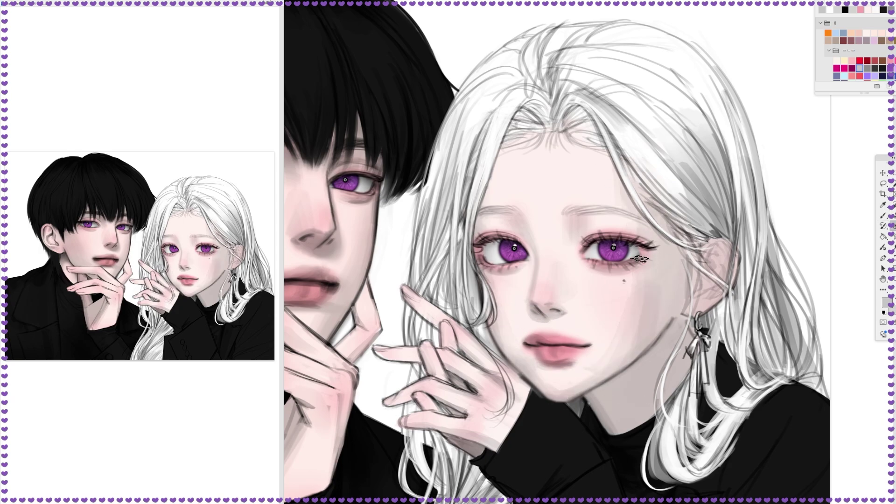
{"action": "mouse_move", "coordinate": [635, 281]}
{"action": "left_mouse_down"}
{"action": "mouse_move", "coordinate": [644, 324]}
{"action": "mouse_move", "coordinate": [576, 296]}
{"action": "mouse_move", "coordinate": [607, 280]}
{"action": "mouse_move", "coordinate": [659, 330]}
{"action": "left_mouse_up"}
{"action": "left_click", "coordinate": [624, 281], "text": "alt"}
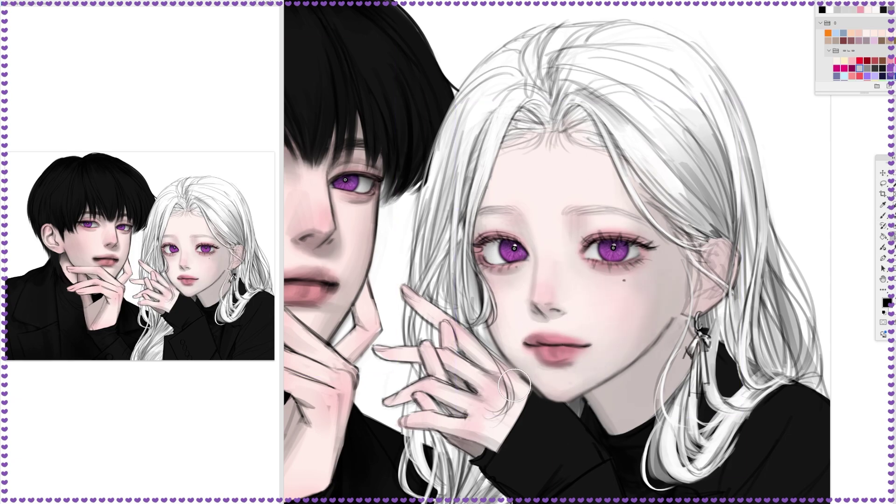
Refine the woman's purple irises and add small white highlights at the pupils.
{"action": "left_click", "coordinate": [588, 245], "text": "alt"}
{"action": "key", "text": "v"}
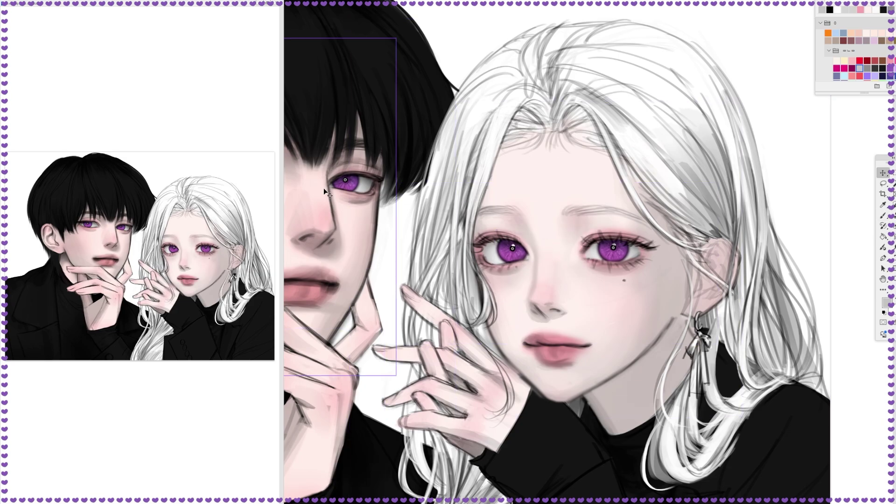
{"action": "key", "text": "b"}
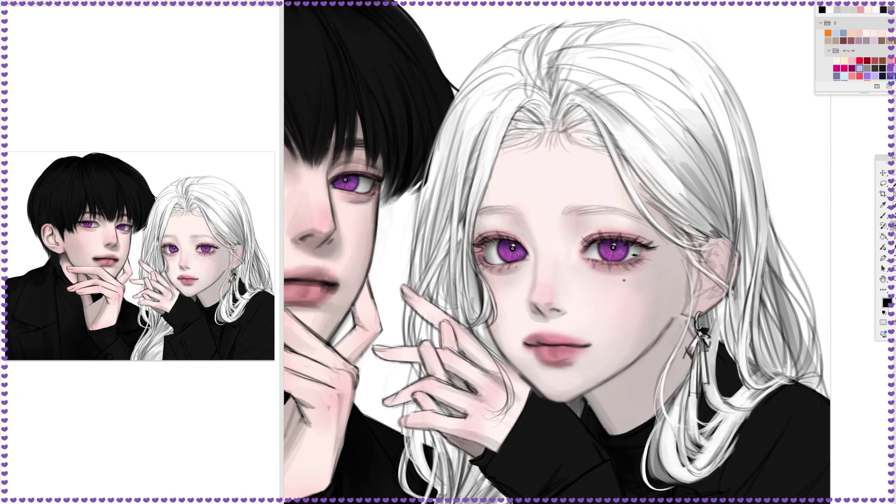
{"action": "key", "text": "x"}
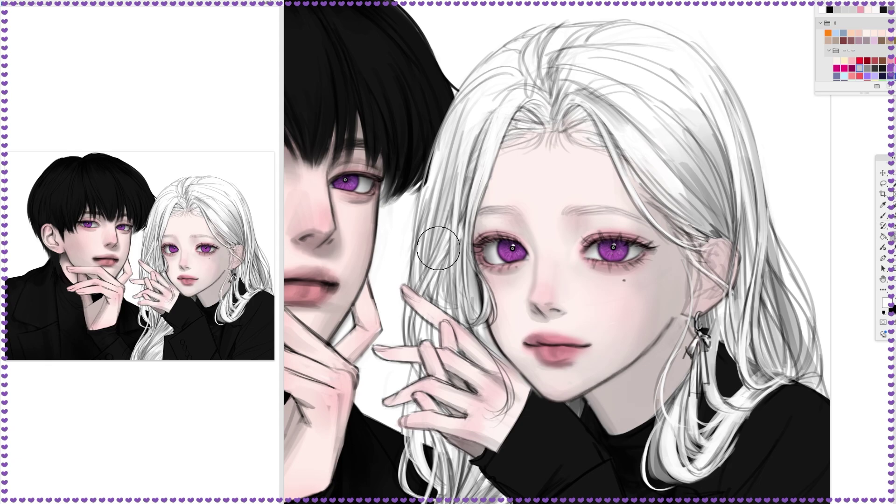
Strengthen the woman's jawline and smooth the shading where it meets the neck.
{"action": "key", "text": "x"}
{"action": "key", "text": "x"}
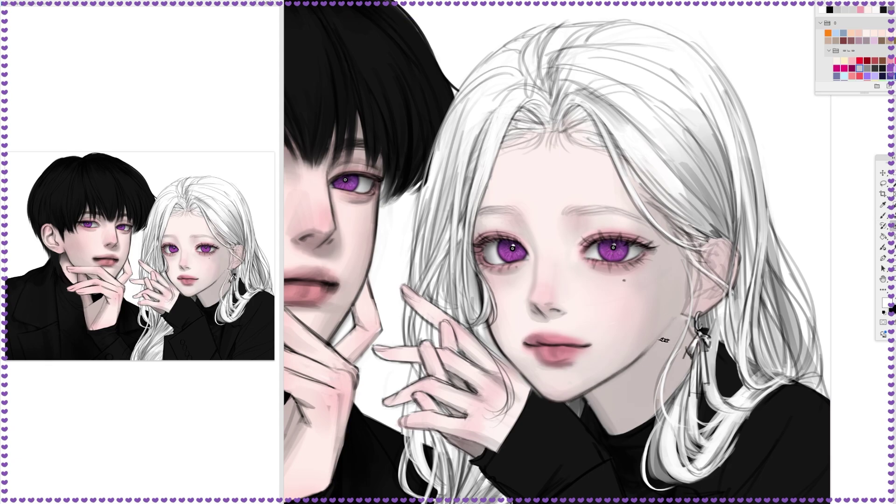
{"action": "key", "text": "v"}
{"action": "key", "text": "x"}
{"action": "key", "text": "b"}
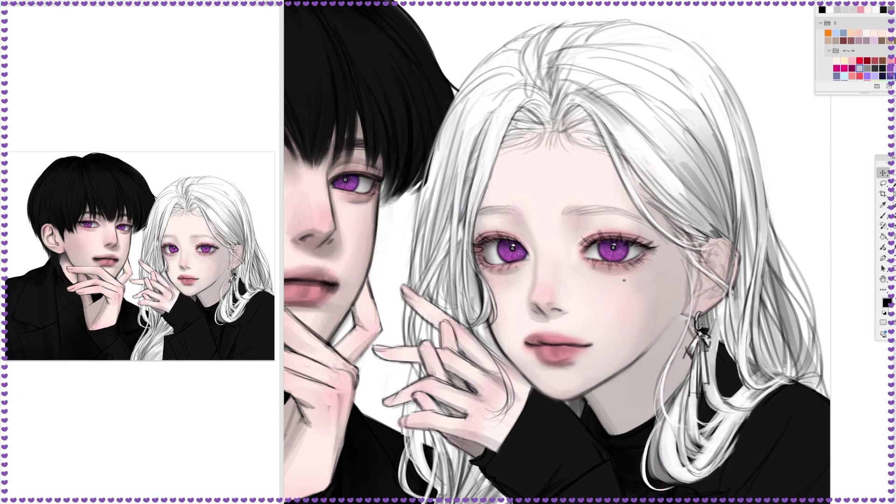
Redraw the contour and inner folds of the woman's ear and clean up the stray marks around it.
{"action": "left_click", "coordinate": [883, 215]}
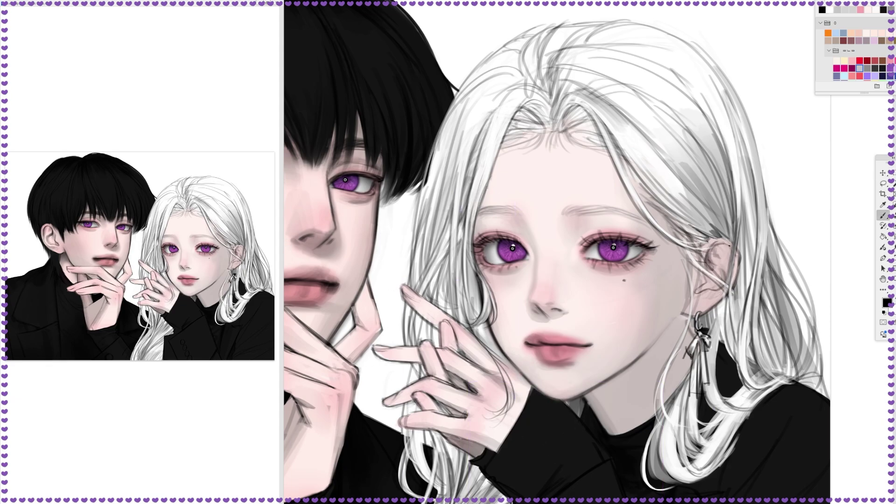
{"action": "key", "text": "x"}
{"action": "key", "text": "y"}
{"action": "mouse_move", "coordinate": [658, 317]}
{"action": "left_mouse_down"}
{"action": "mouse_move", "coordinate": [709, 219]}
{"action": "mouse_move", "coordinate": [676, 326]}
{"action": "left_mouse_up"}
{"action": "key", "text": "Delete"}
{"action": "key", "text": "ctrl+d"}
{"action": "key", "text": "x"}
{"action": "key", "text": "b"}
{"action": "key", "text": "x"}
{"action": "left_click_drag", "start_coordinate": [685, 224], "coordinate": [707, 243]}
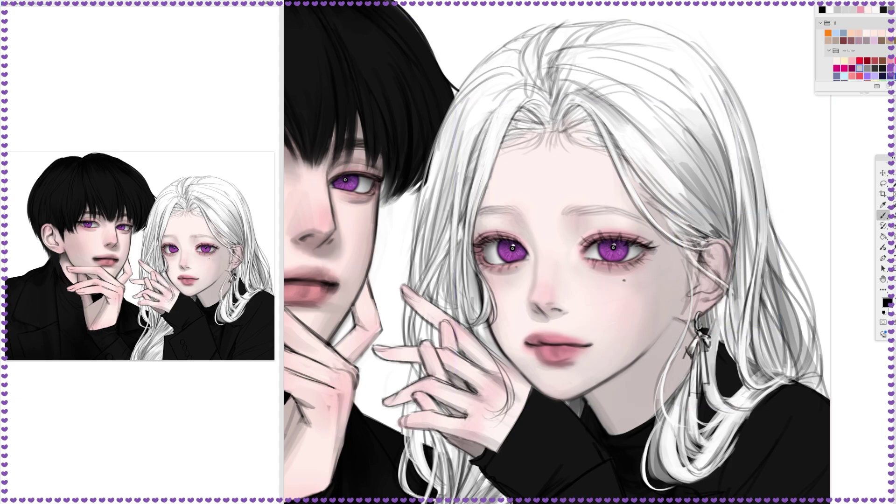
Shade the woman's white hair with light gray across the crown and down both sides of her face.
{"action": "left_click", "coordinate": [682, 242], "text": "alt"}
{"action": "mouse_move", "coordinate": [682, 213]}
{"action": "left_mouse_down"}
{"action": "mouse_move", "coordinate": [685, 144]}
{"action": "mouse_move", "coordinate": [581, 40]}
{"action": "mouse_move", "coordinate": [690, 84]}
{"action": "mouse_move", "coordinate": [767, 210]}
{"action": "left_mouse_up"}
{"action": "mouse_move", "coordinate": [542, 30]}
{"action": "left_mouse_down"}
{"action": "mouse_move", "coordinate": [495, 61]}
{"action": "mouse_move", "coordinate": [449, 112]}
{"action": "left_mouse_up"}
{"action": "left_click_drag", "start_coordinate": [519, 70], "coordinate": [429, 233]}
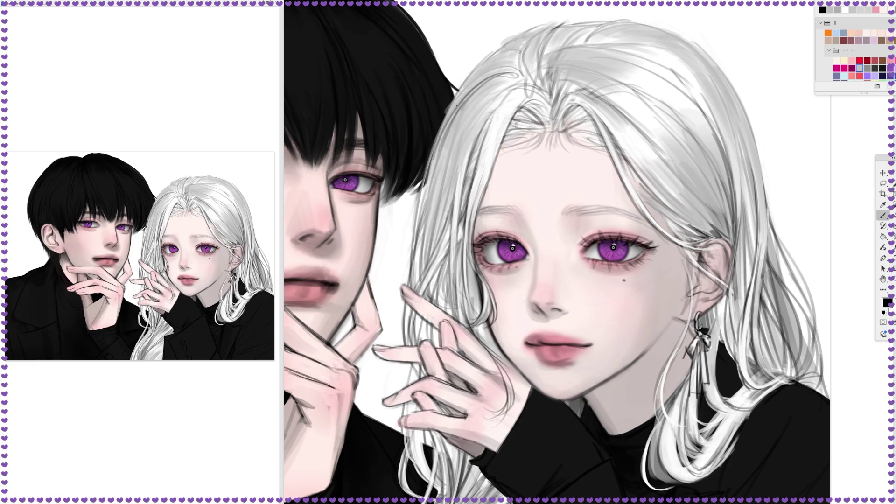
{"action": "left_click_drag", "start_coordinate": [499, 84], "coordinate": [425, 281]}
{"action": "left_click", "coordinate": [451, 210], "text": "alt"}
{"action": "left_click_drag", "start_coordinate": [450, 208], "coordinate": [436, 285]}
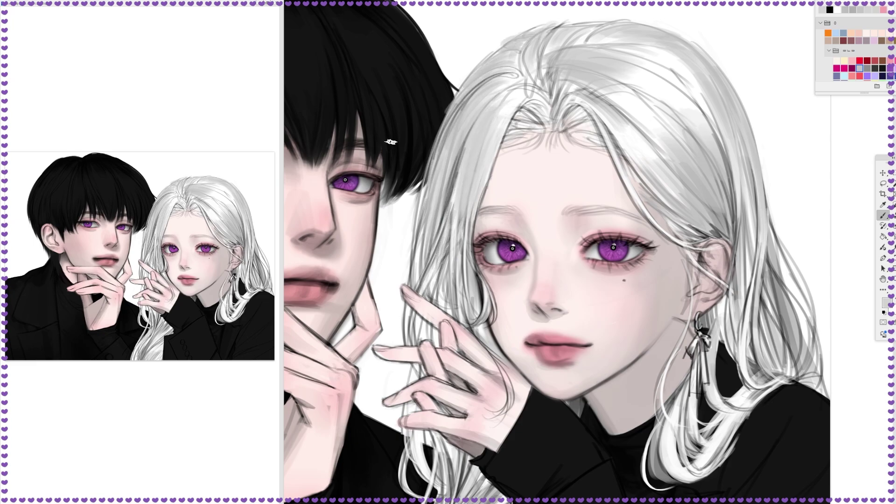
Shade the woman's forehead below the hairline and around her eyes with a pale gray swatch.
{"action": "left_click", "coordinate": [860, 68]}
{"action": "left_click_drag", "start_coordinate": [472, 180], "coordinate": [644, 154]}
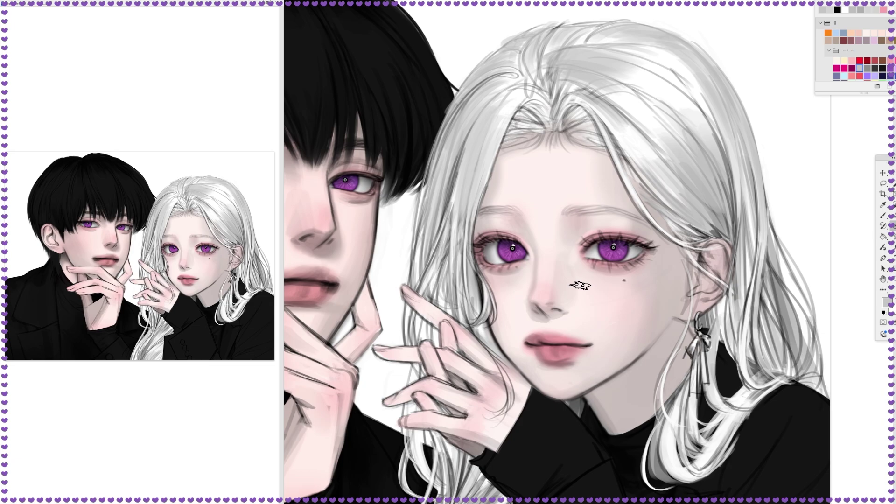
{"action": "key", "text": "v"}
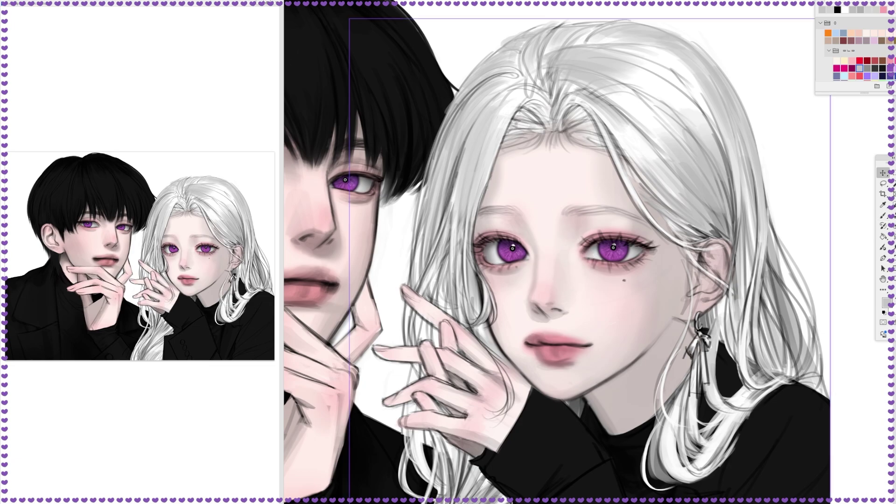
Tint the couple's skin, hair and clothing with a cool pale violet cast.
{"action": "key", "text": "ctrl+minus"}
{"action": "key", "text": "ctrl+minus"}
{"action": "key", "text": "b"}
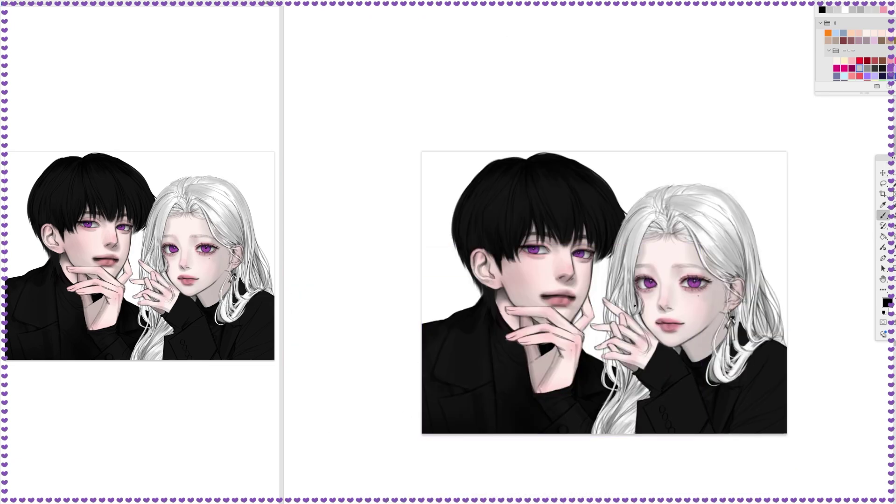
{"action": "key", "text": "bracketright"}
{"action": "key", "text": "bracketright"}
{"action": "key", "text": "bracketright"}
{"action": "key", "text": "bracketright"}
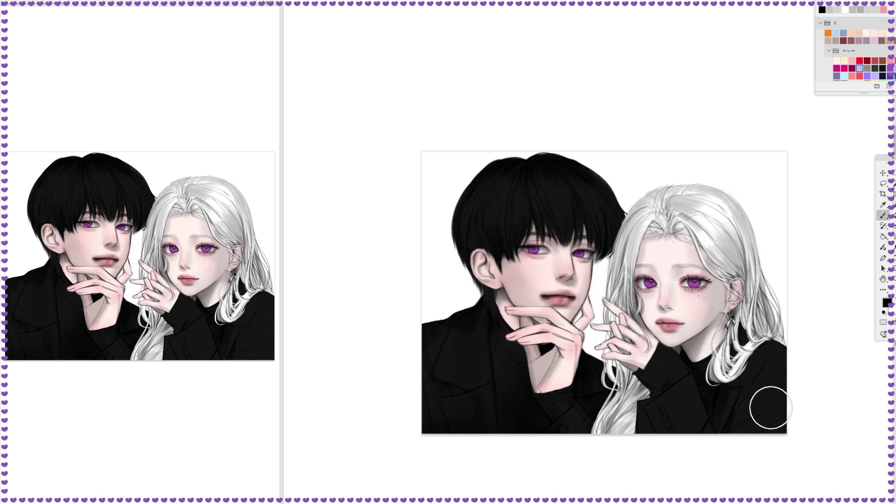
{"action": "key", "text": "e"}
{"action": "key", "text": "e"}
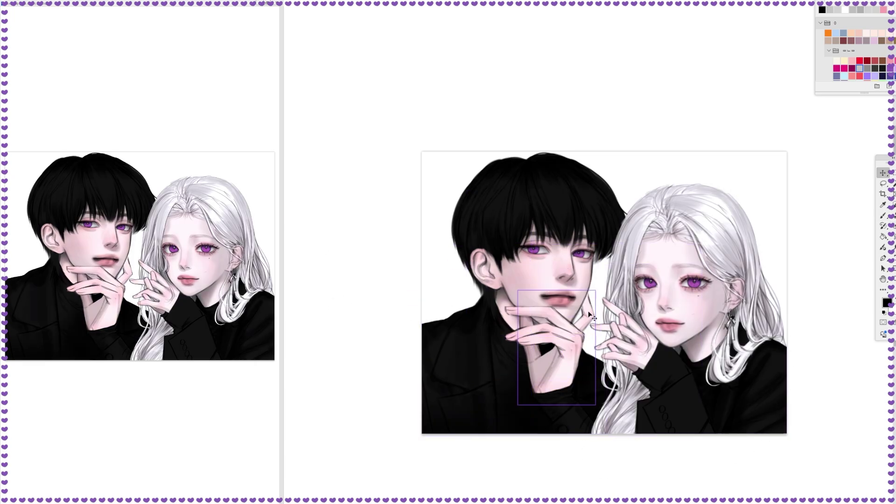
{"action": "key", "text": "b"}
{"action": "scroll", "coordinate": [569, 304], "scroll_direction": "up", "scroll_amount": 2}
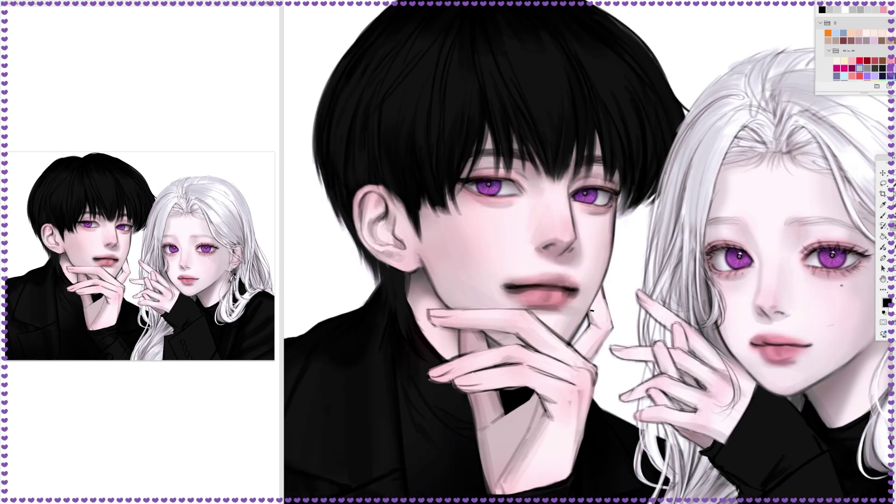